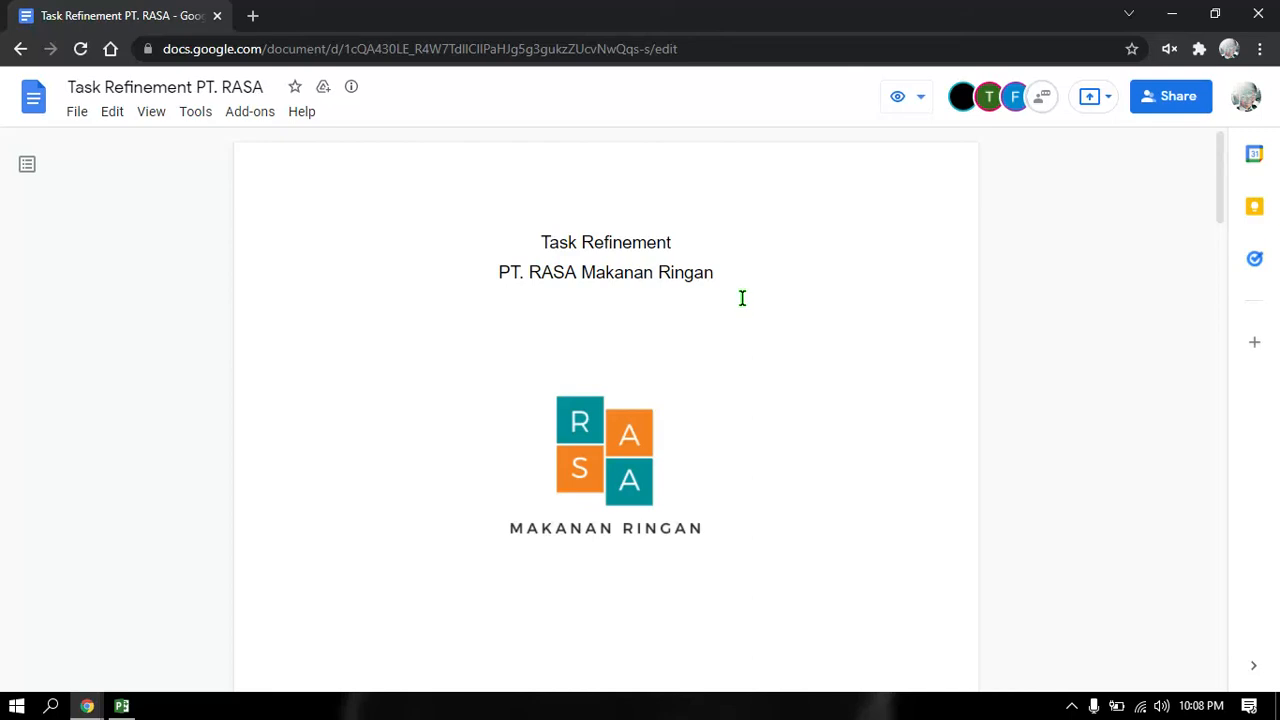
Step: Read through the Task Refinement document from the cover page to the final phase, Pasca Implementasi
scroll(742, 298, down, 1)
scroll(742, 298, down, 4)
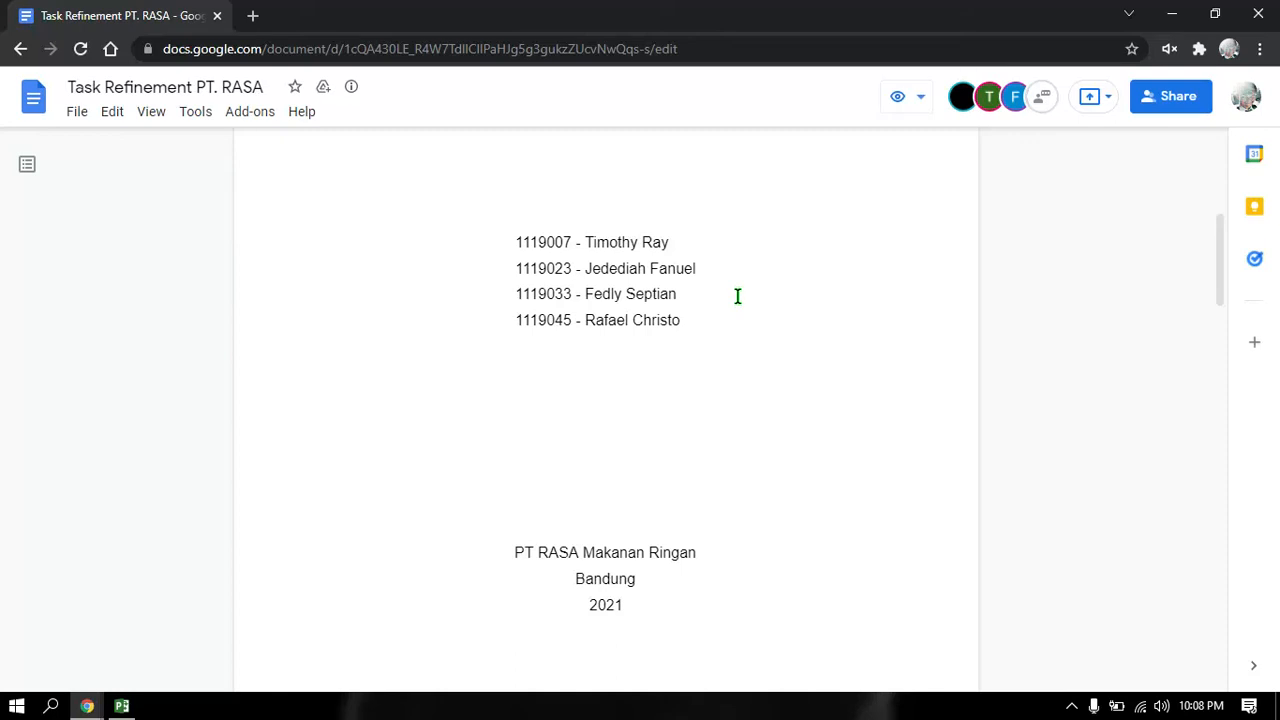
scroll(737, 296, down, 5)
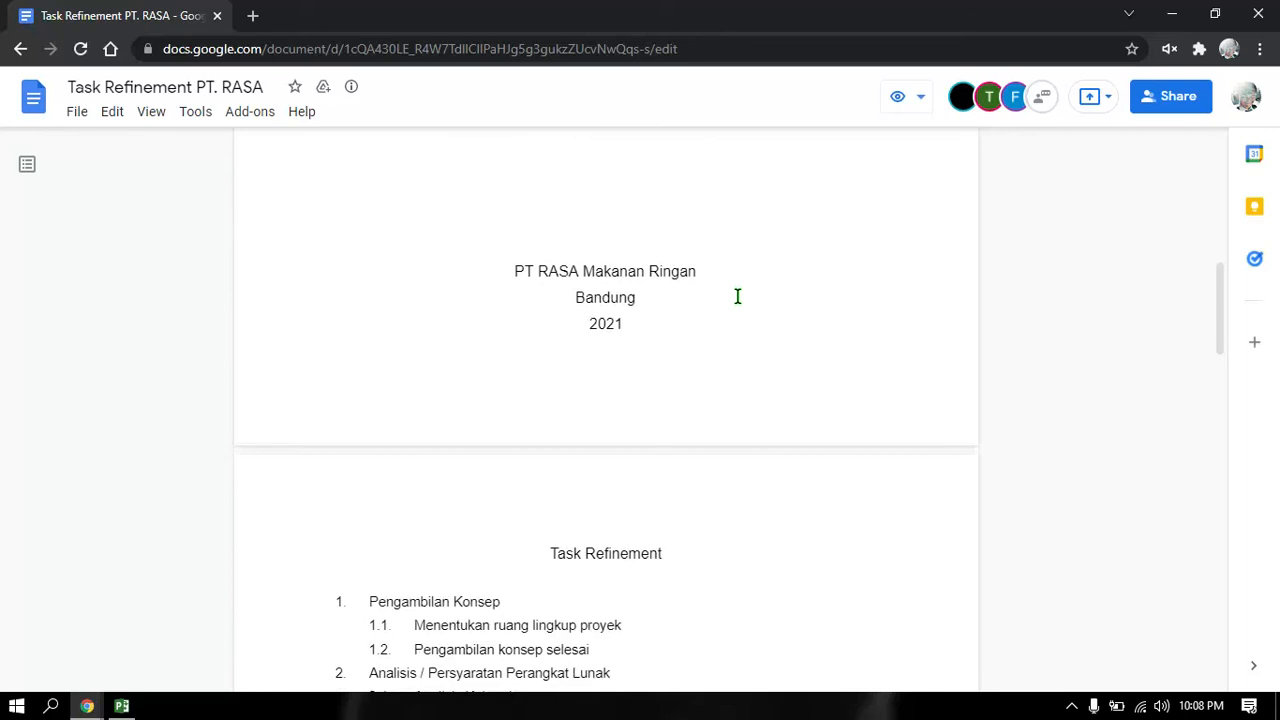
scroll(737, 296, down, 1)
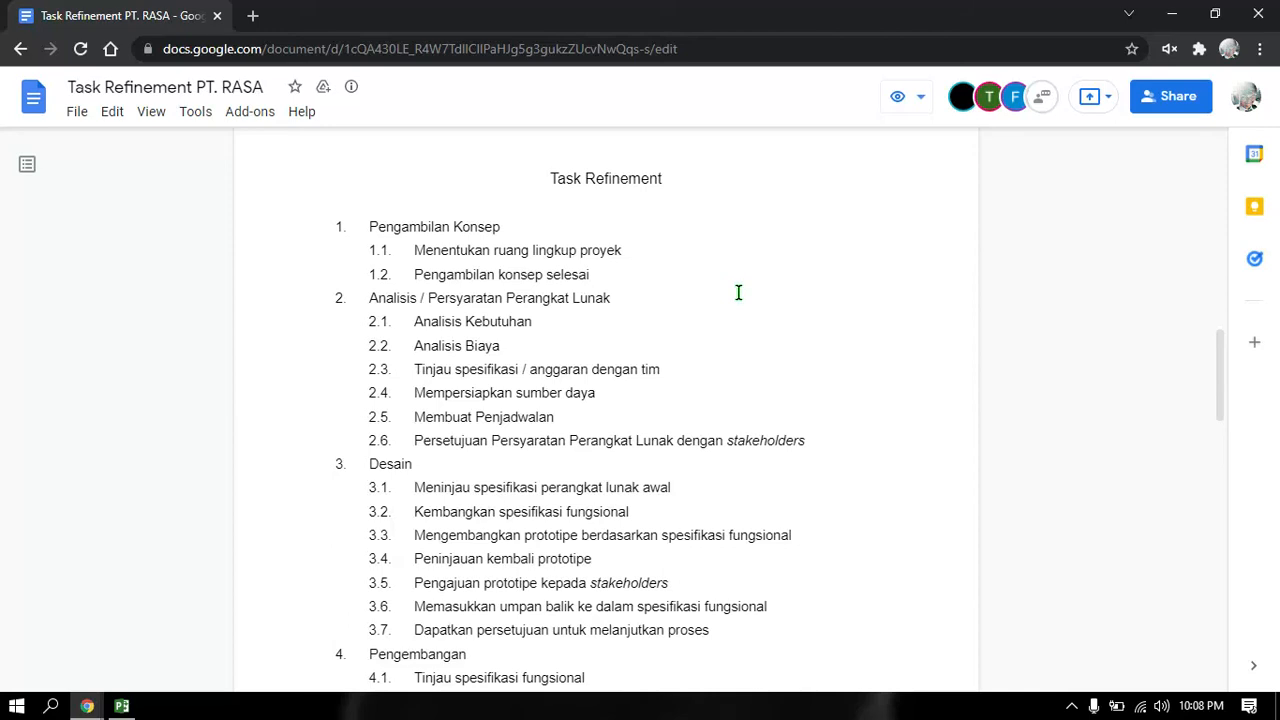
scroll(738, 292, down, 2)
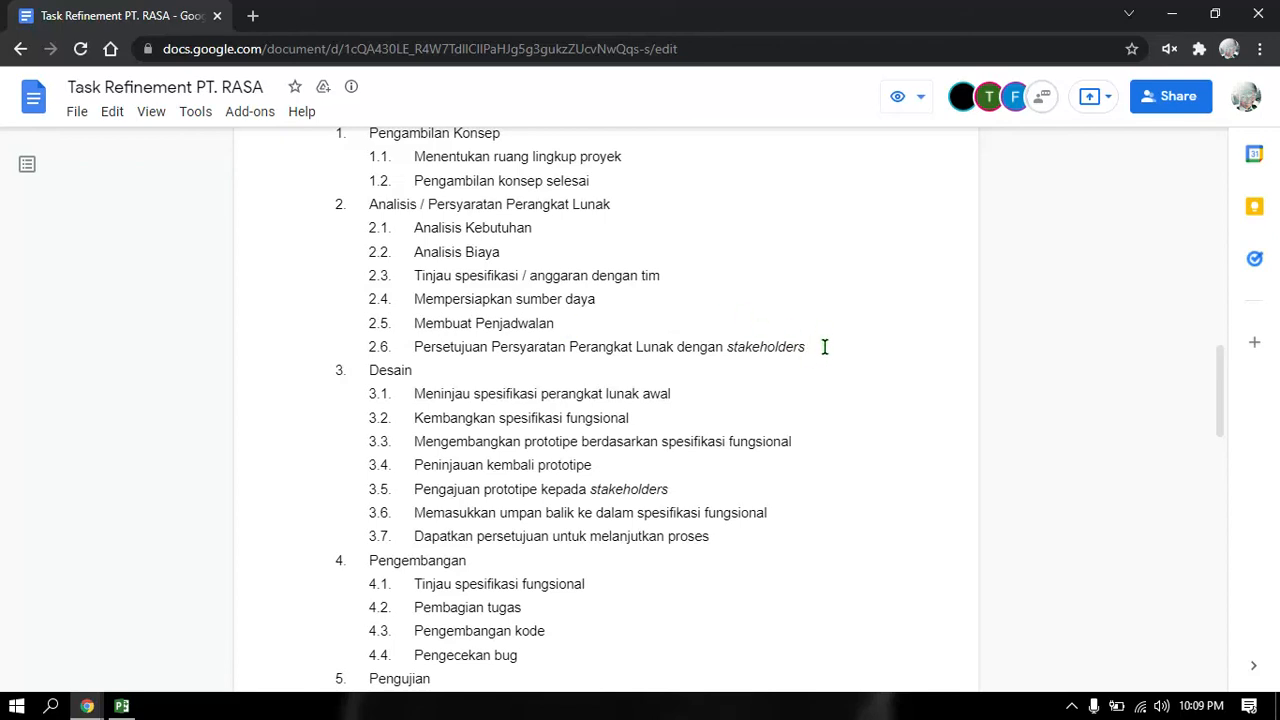
scroll(814, 347, down, 2)
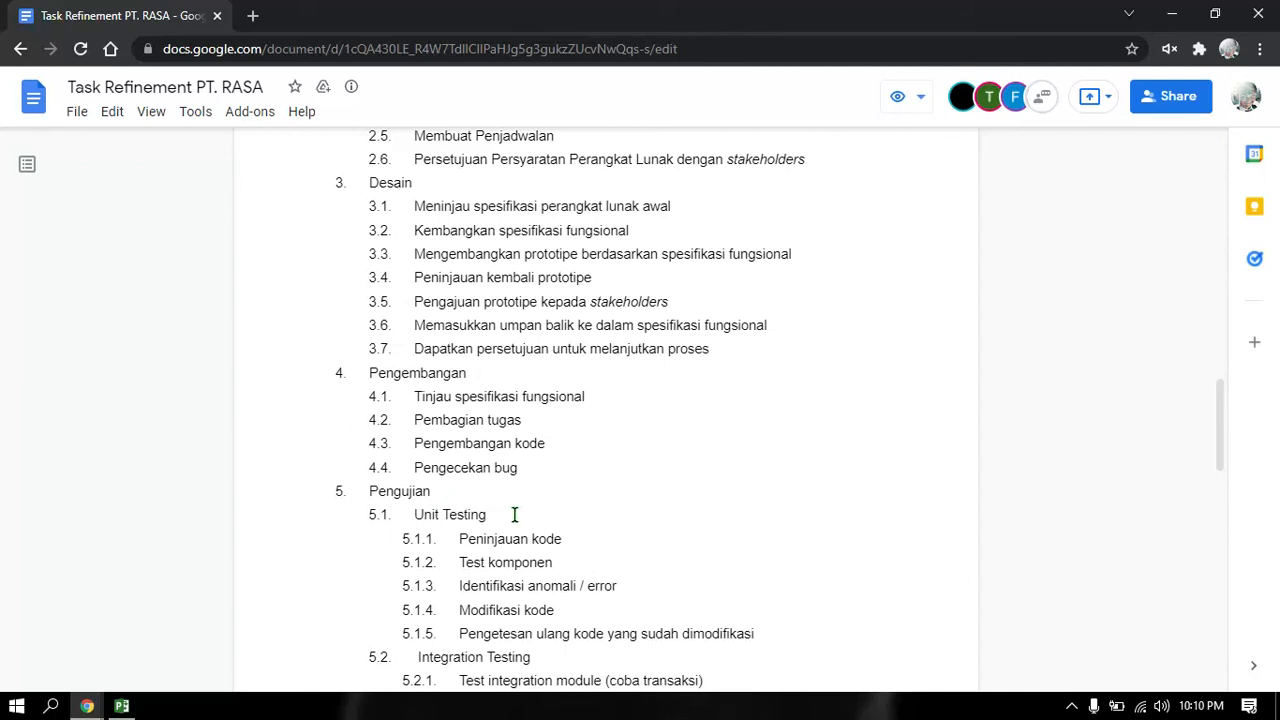
scroll(526, 514, down, 2)
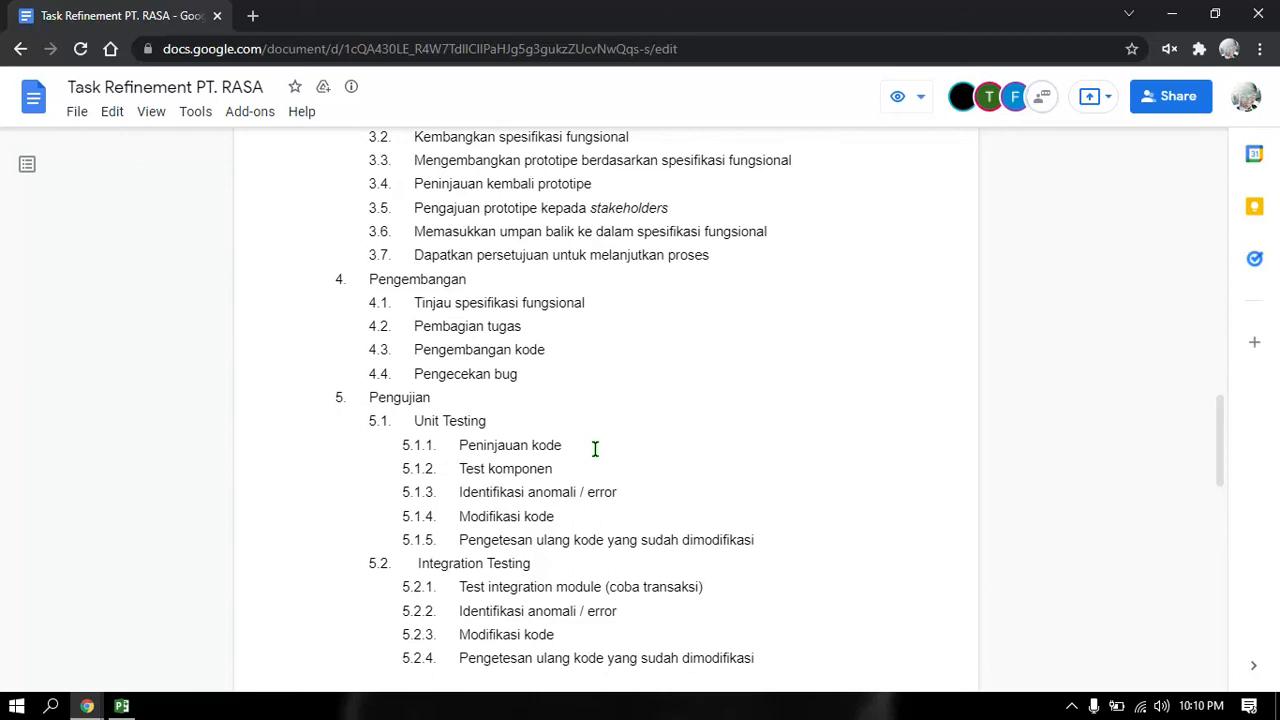
drag(1222, 418, 1223, 462)
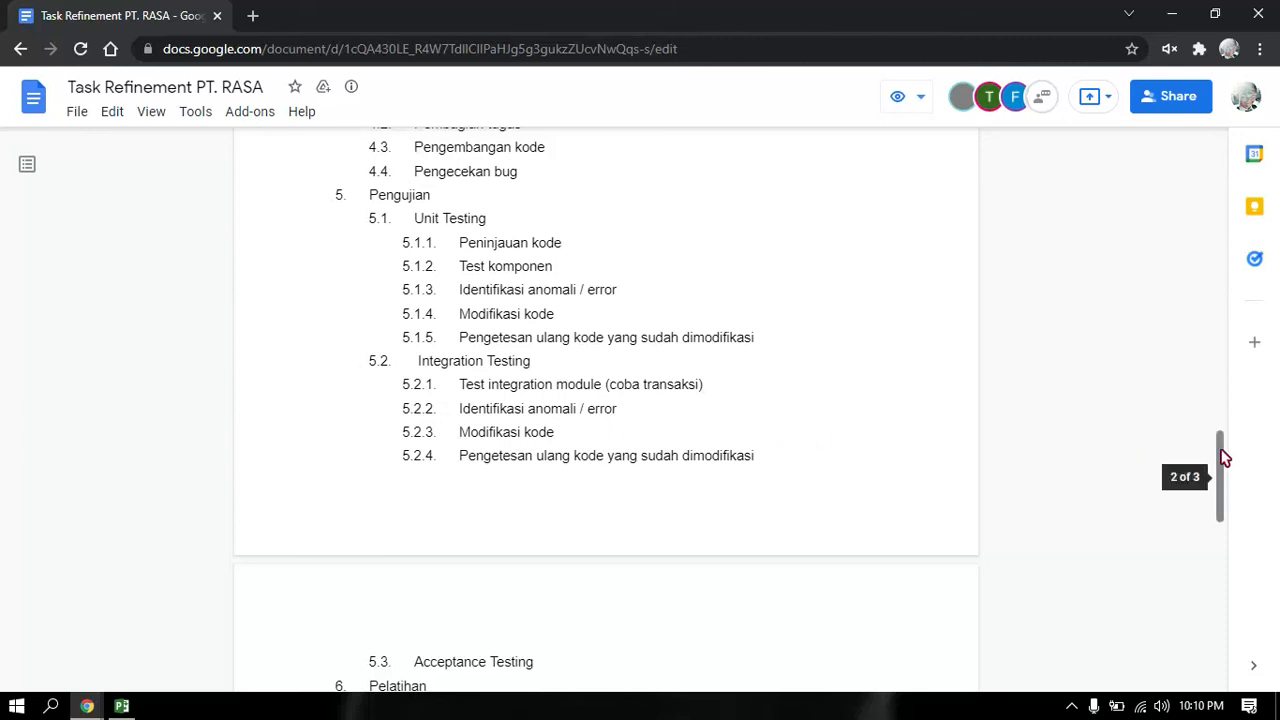
drag(1223, 455, 1229, 560)
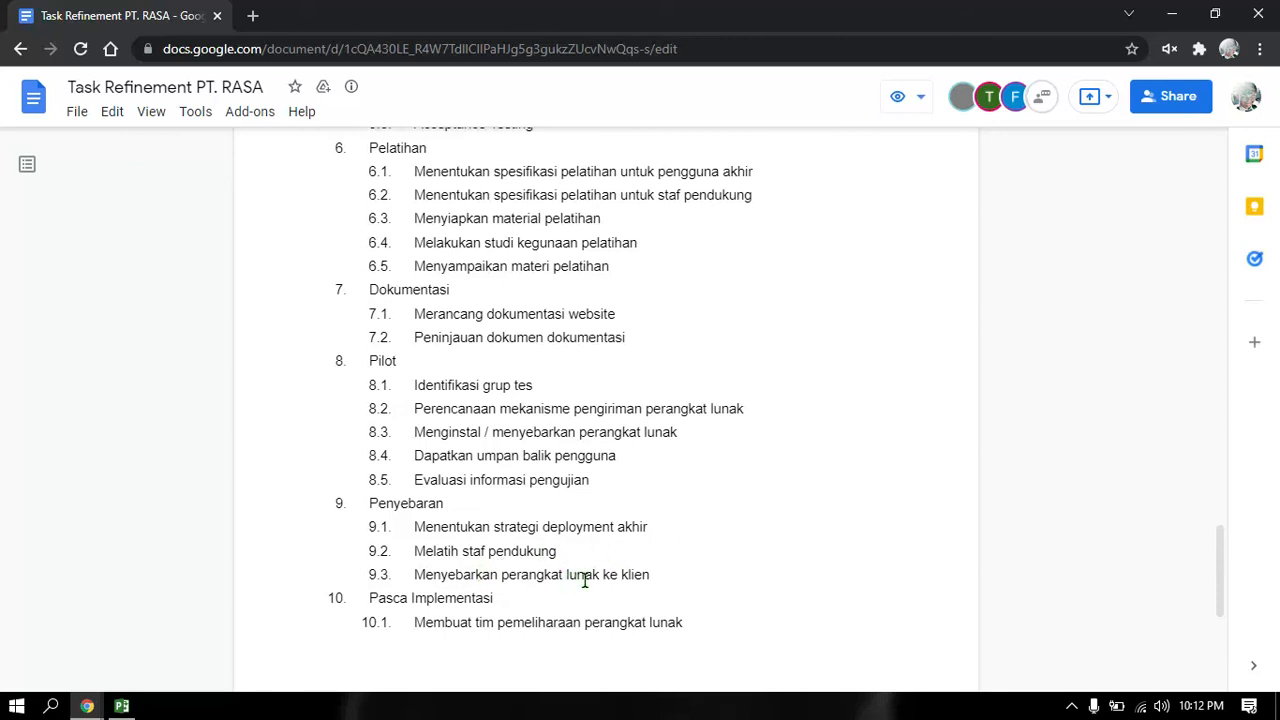
scroll(523, 489, down, 1)
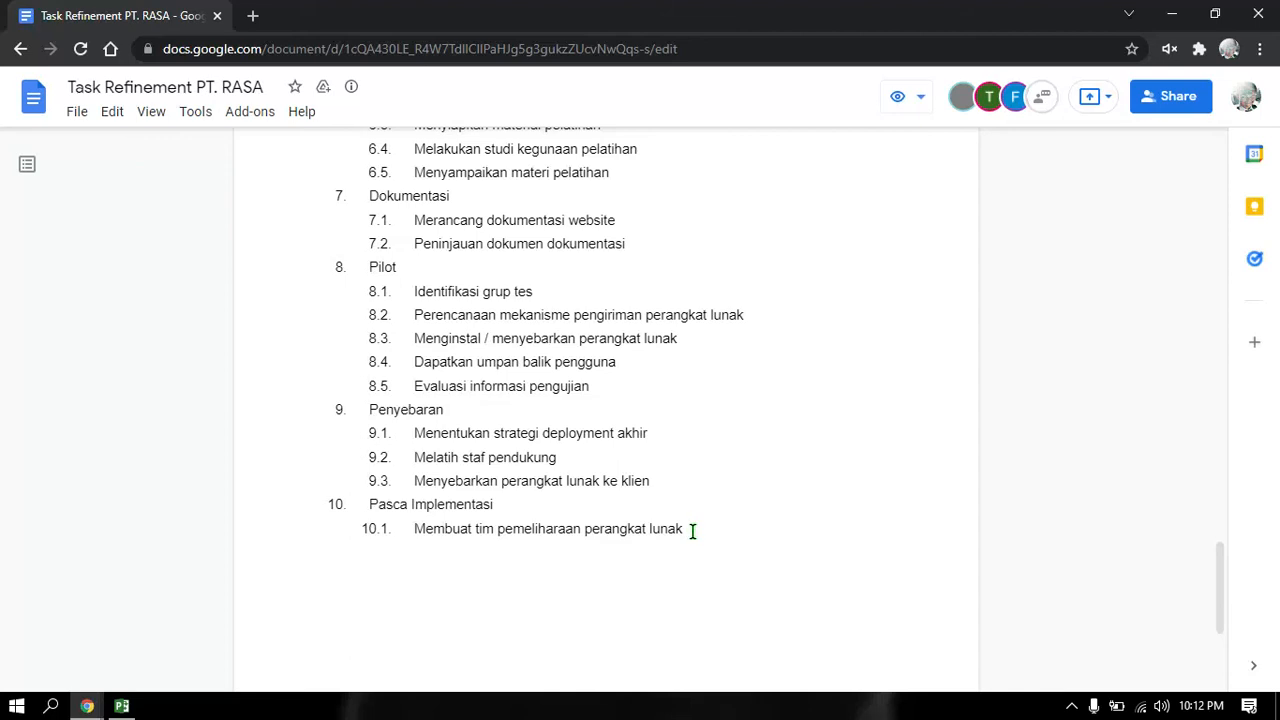
Step: Switch to the RASA project in Microsoft Project and review the work resources from Project Manager to Deployment Team, including their standard rates
click(128, 704)
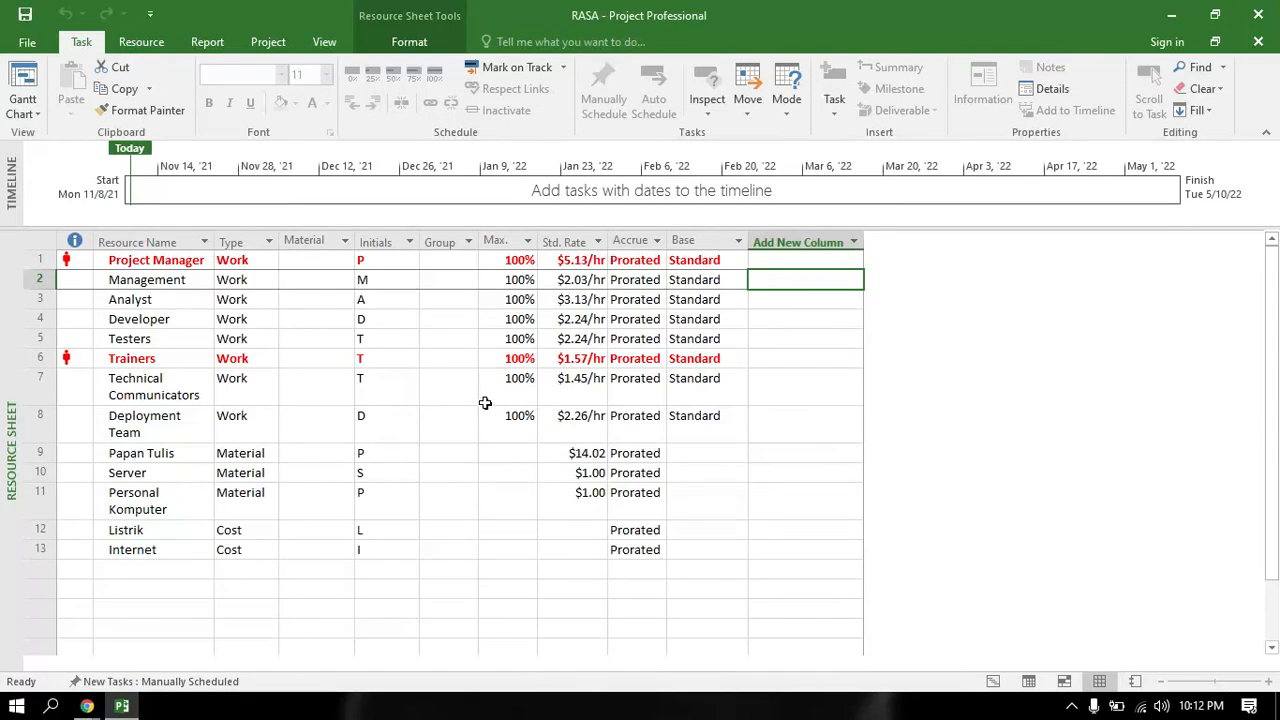
click(800, 260)
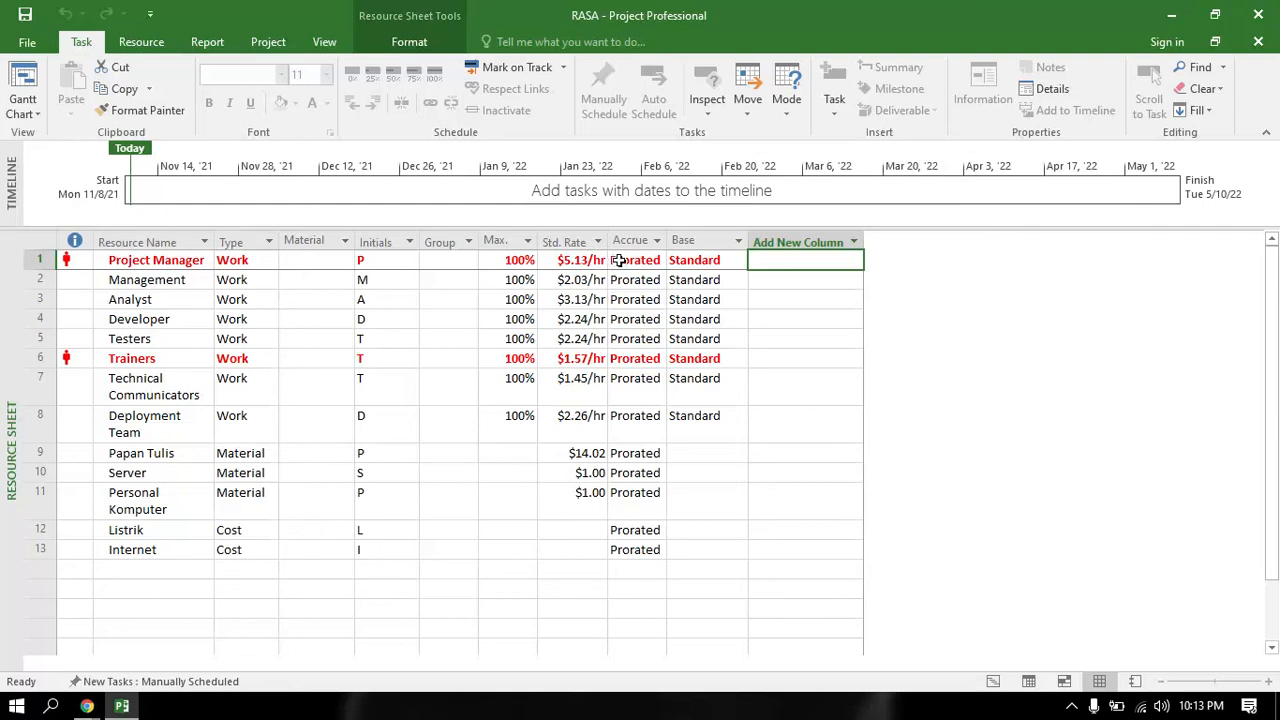
click(780, 286)
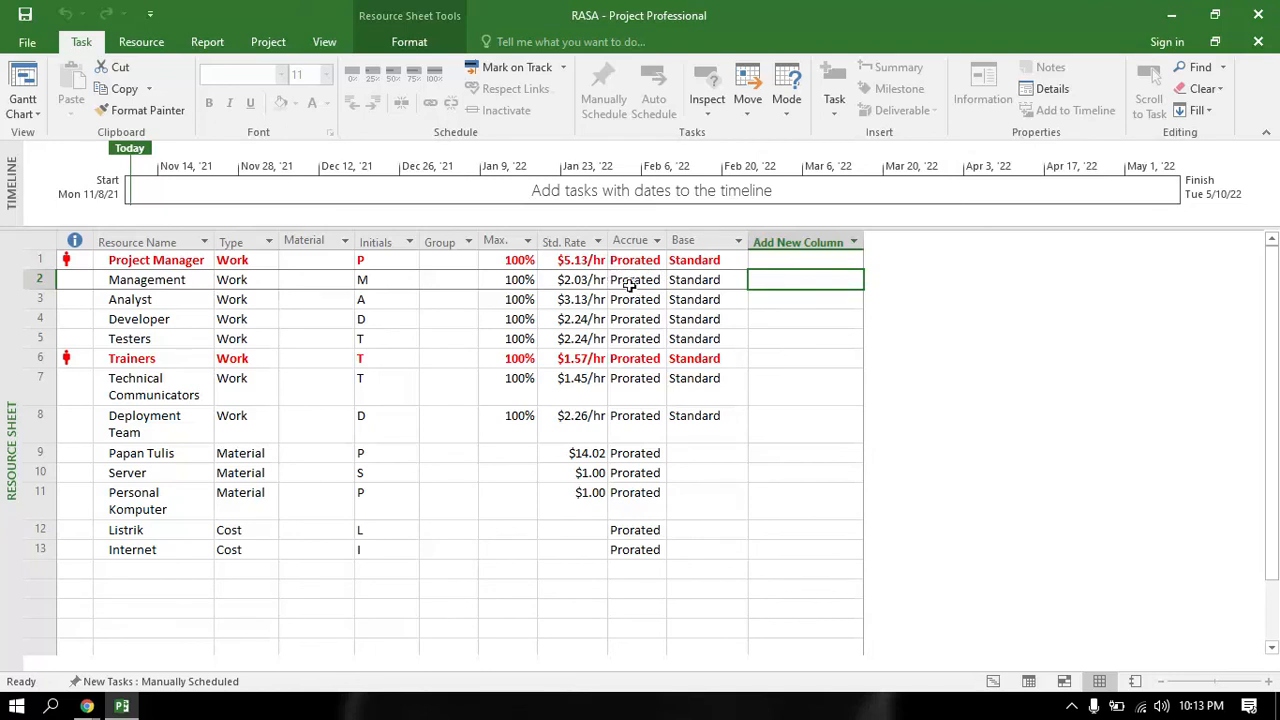
click(757, 297)
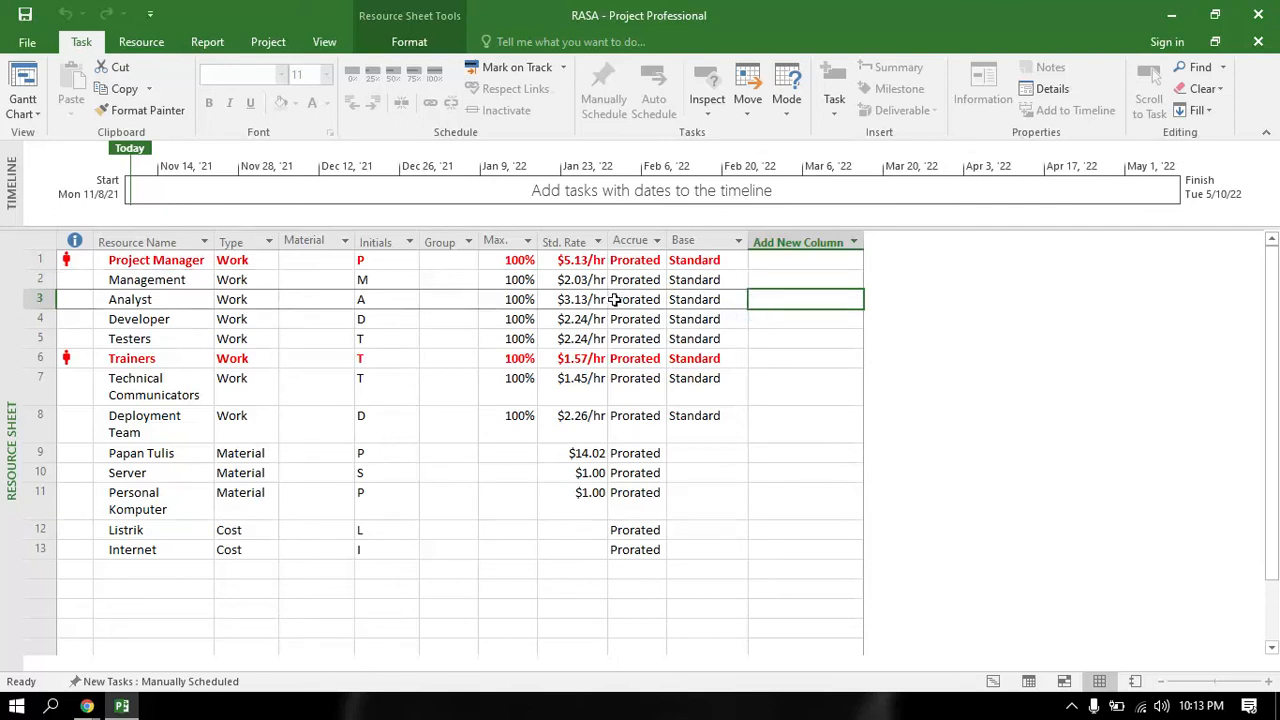
click(755, 316)
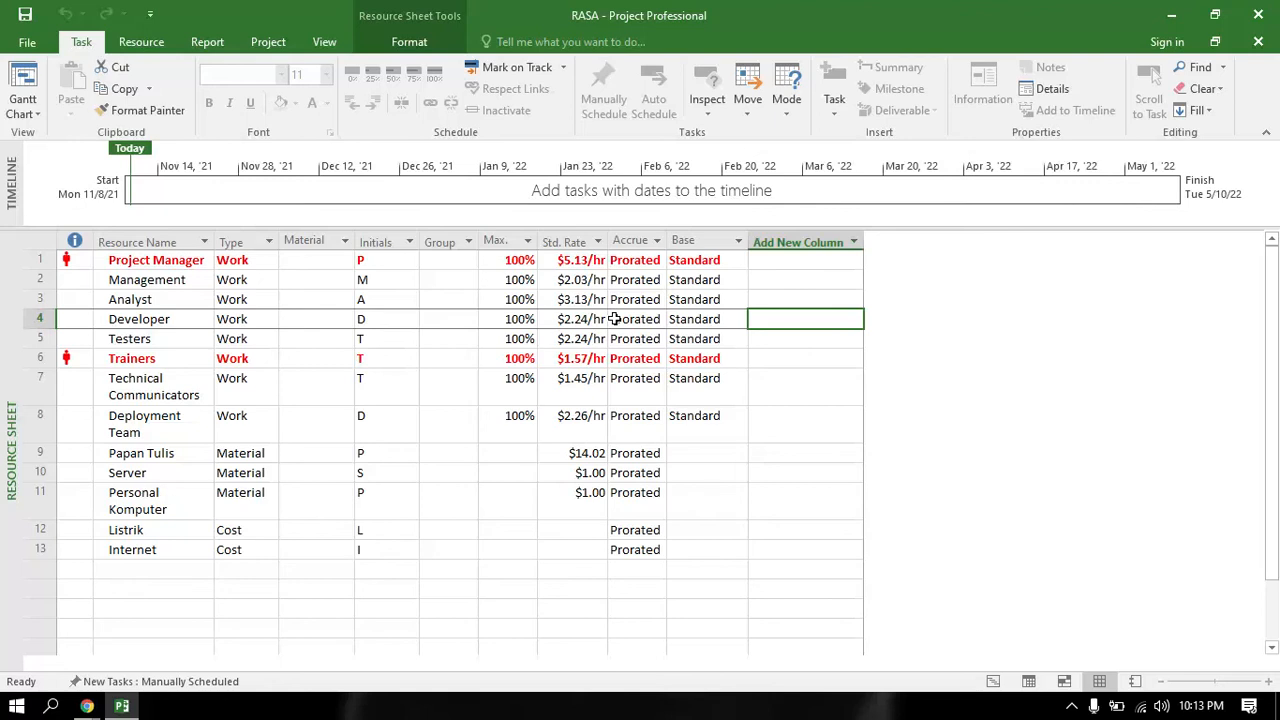
click(759, 339)
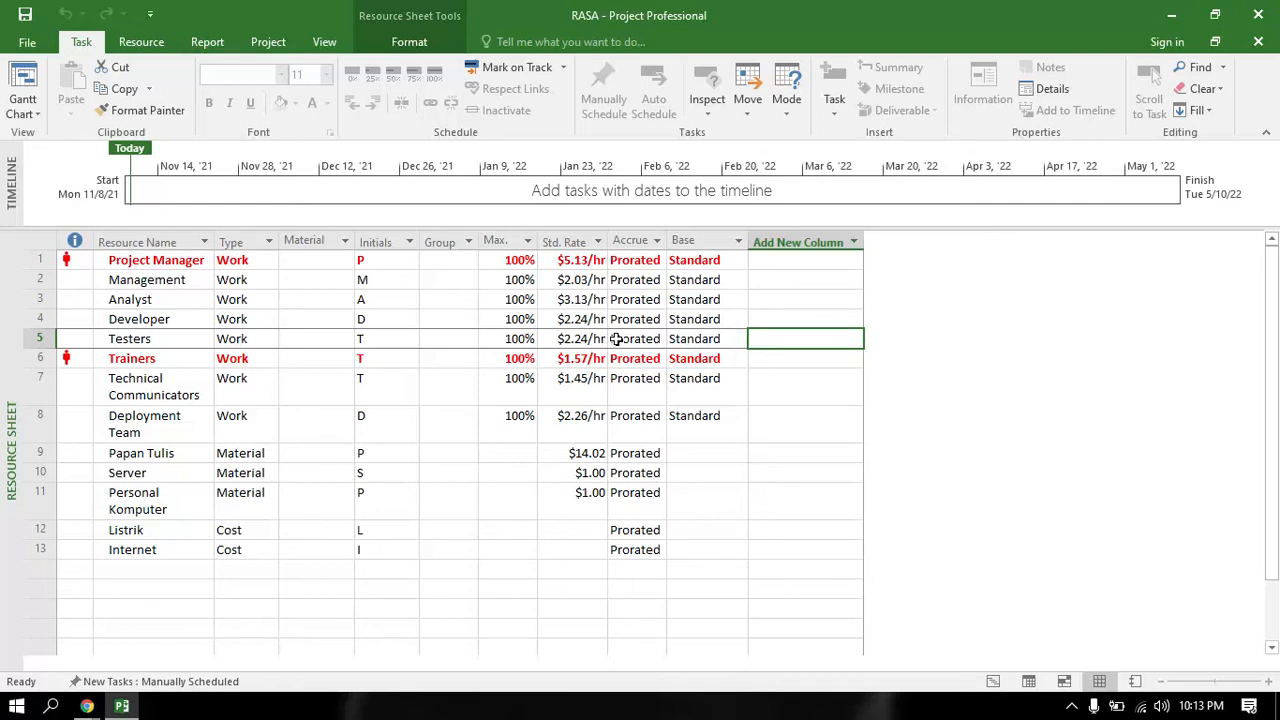
click(752, 356)
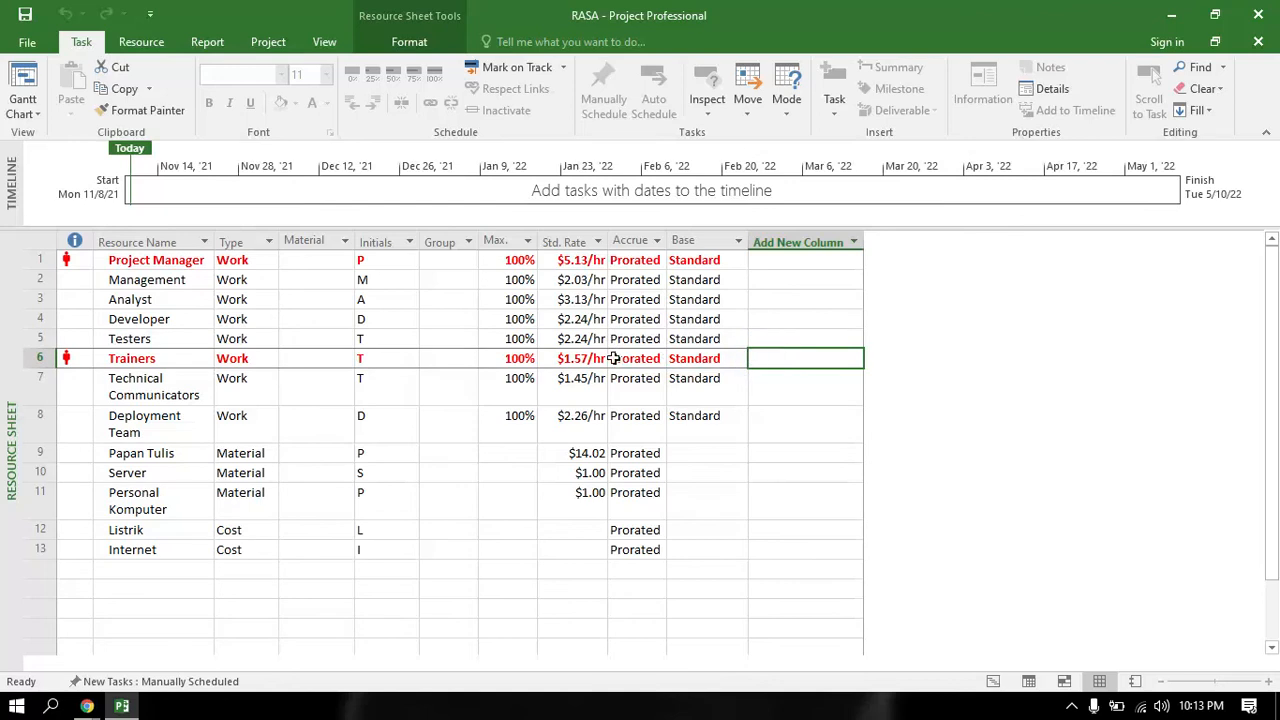
click(768, 387)
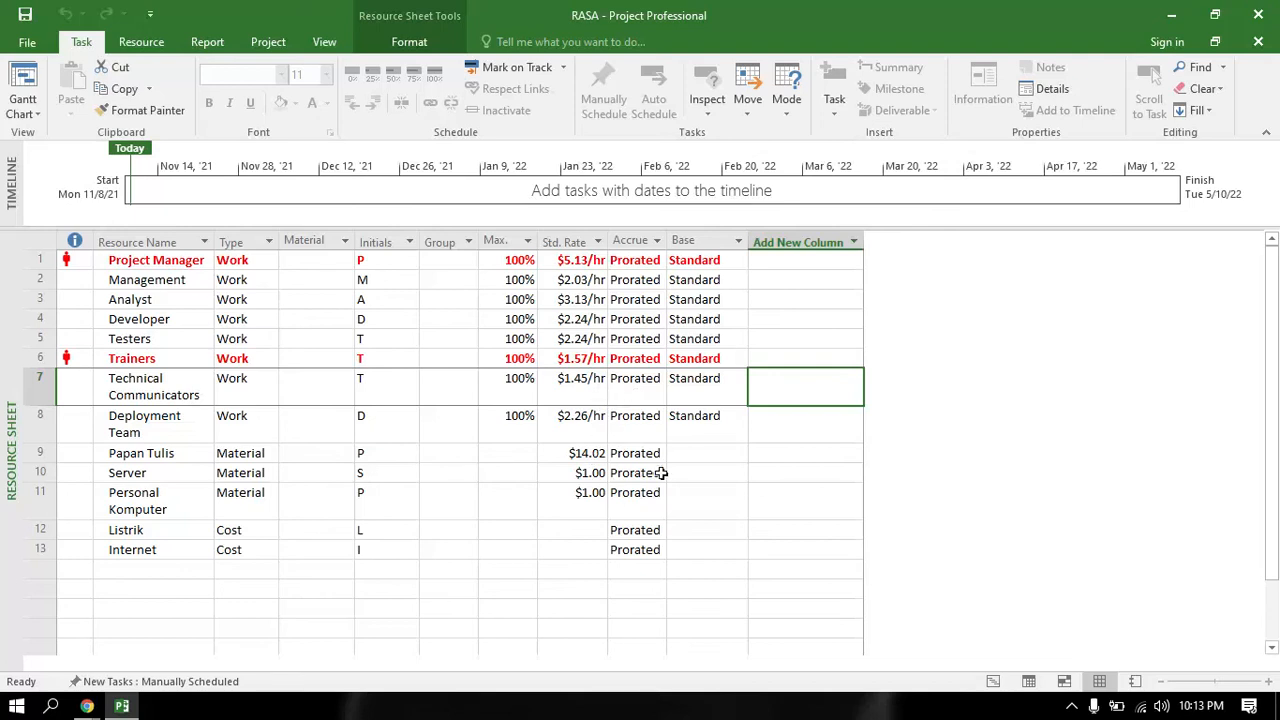
click(759, 432)
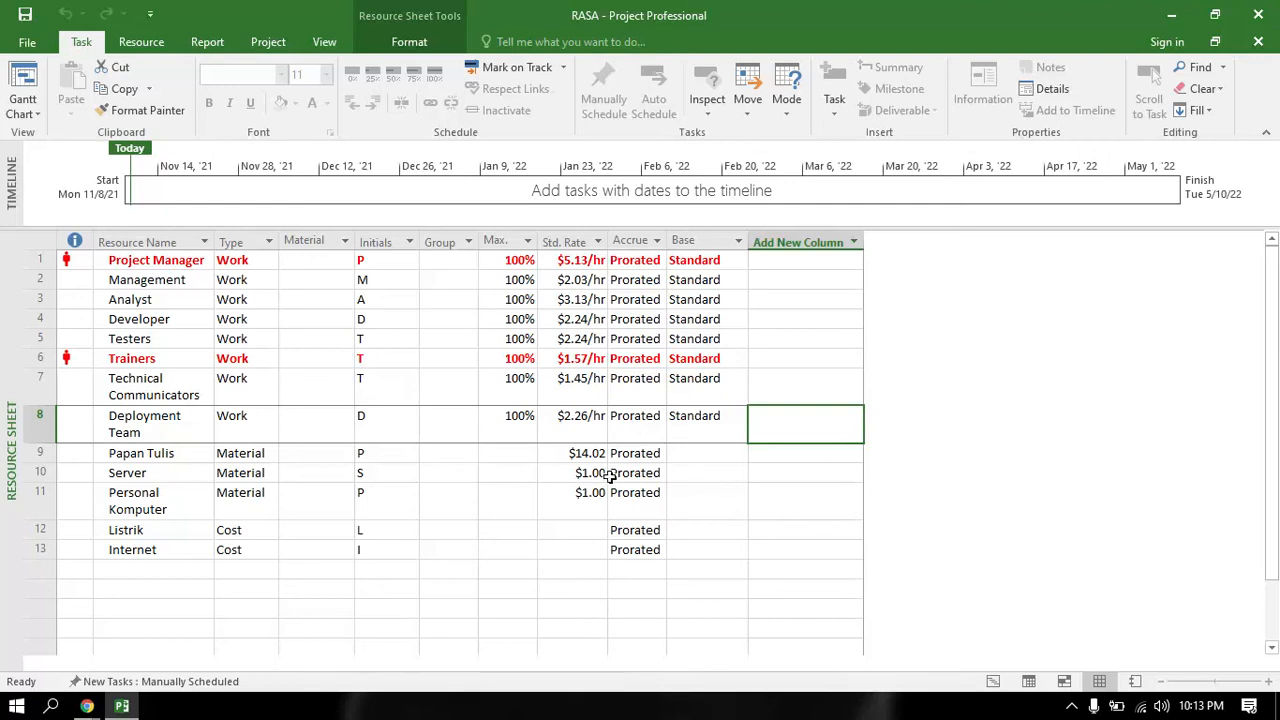
Step: Review the material and cost resources from Papan Tulis to Internet in the resource sheet
click(764, 450)
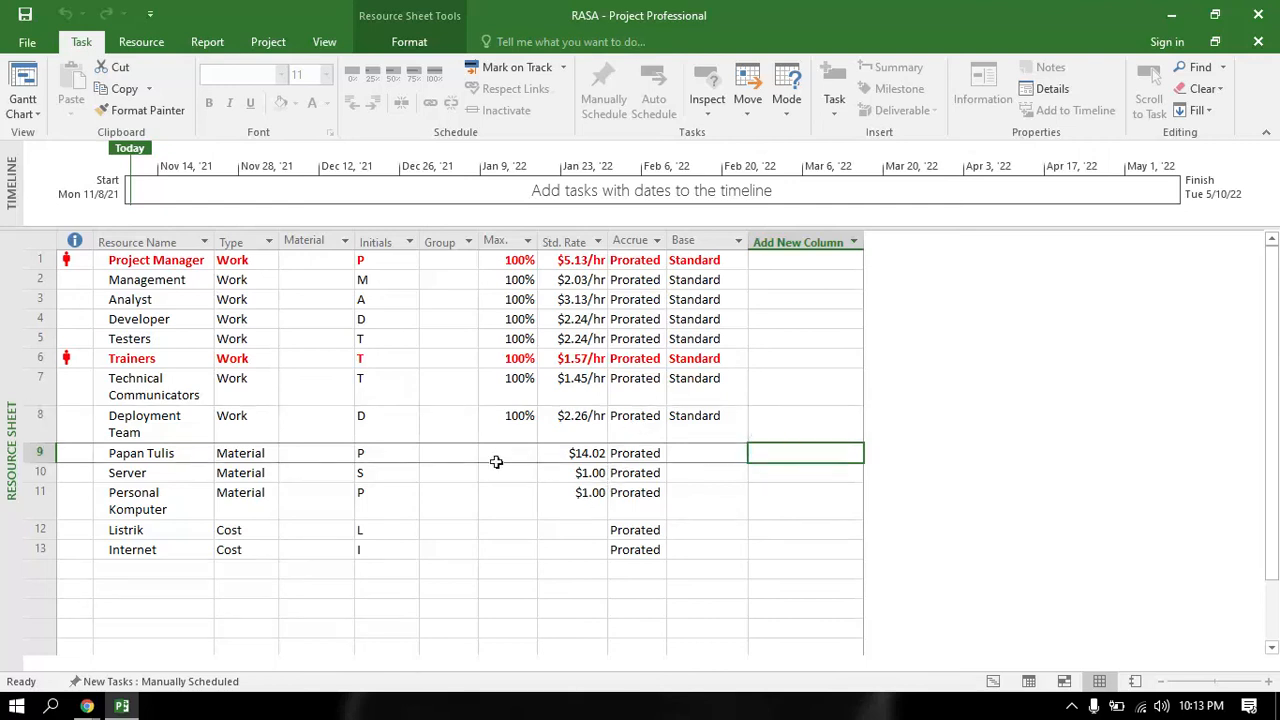
click(761, 473)
click(763, 496)
click(772, 525)
click(779, 552)
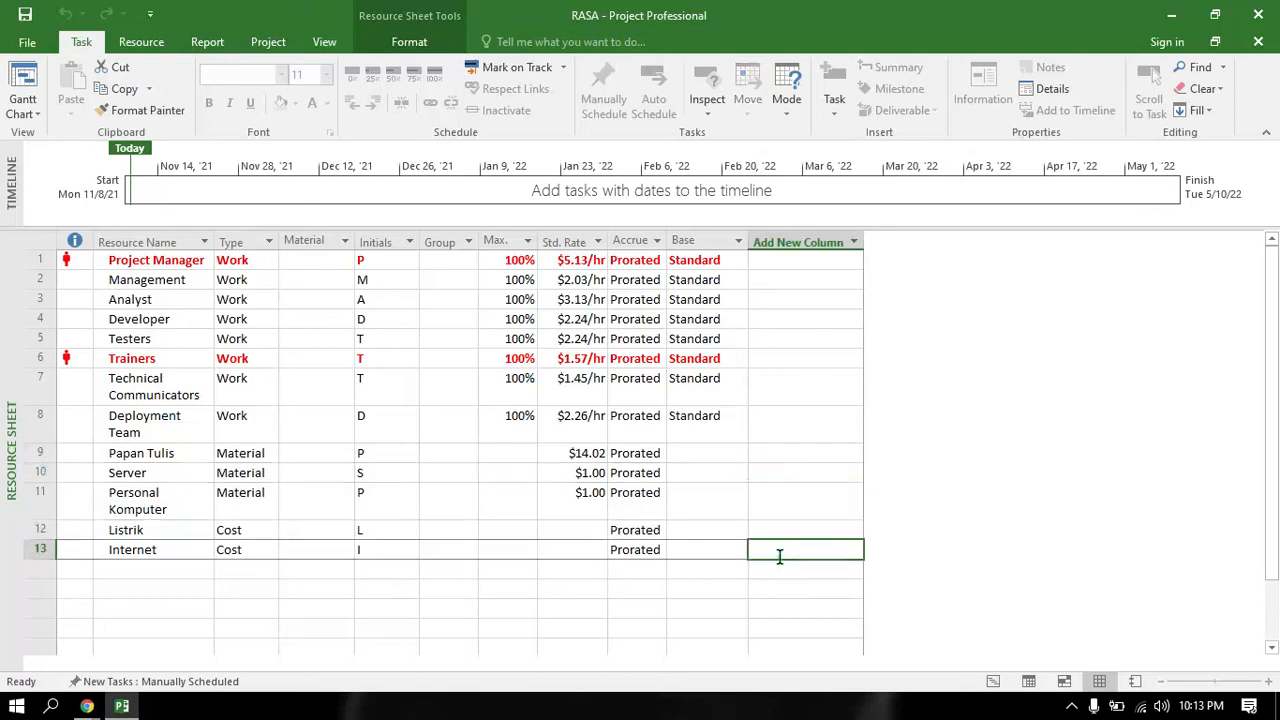
drag(148, 455, 170, 552)
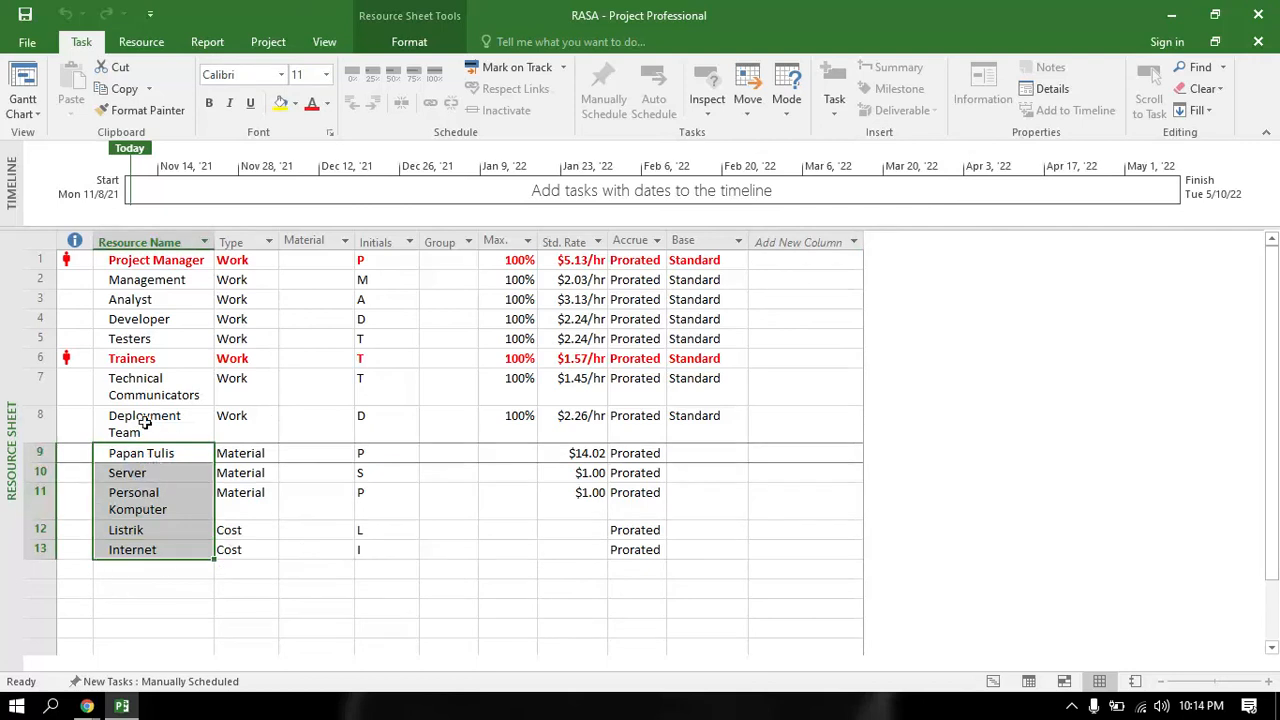
click(156, 530)
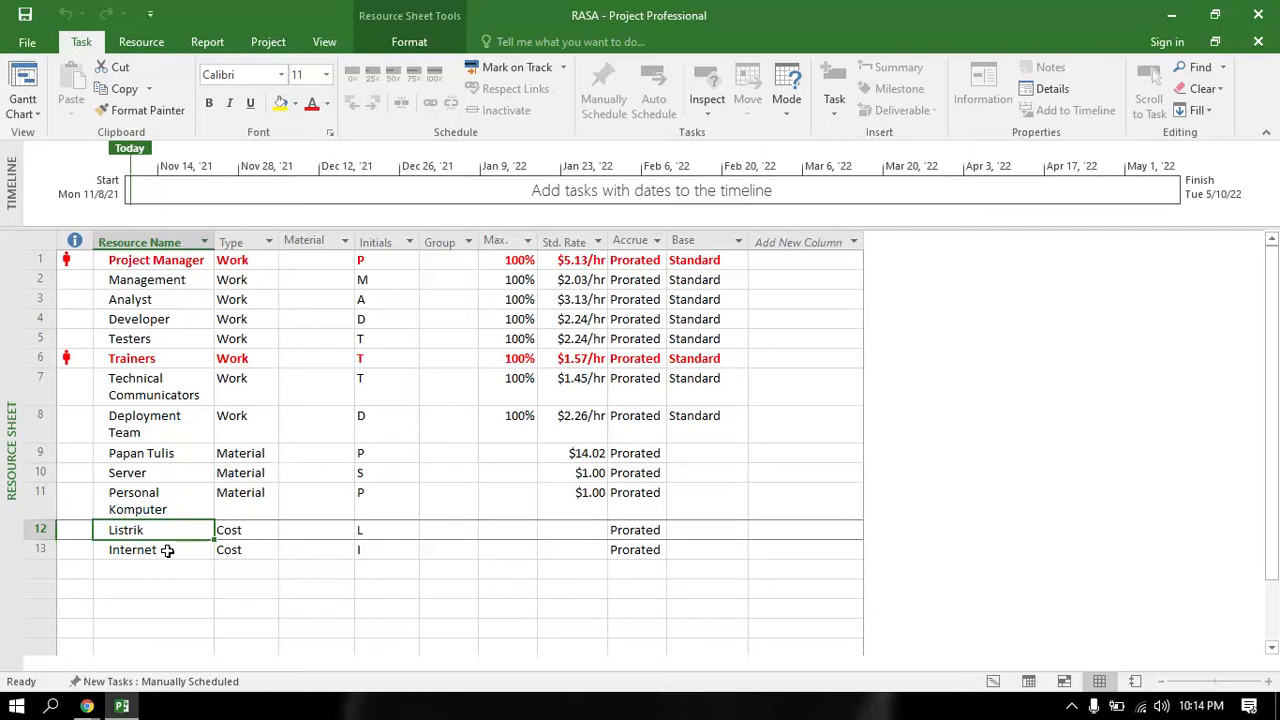
Step: Show the project as a Network Diagram and examine the task chain from Proyek Website RASA to the Desain phase
click(30, 114)
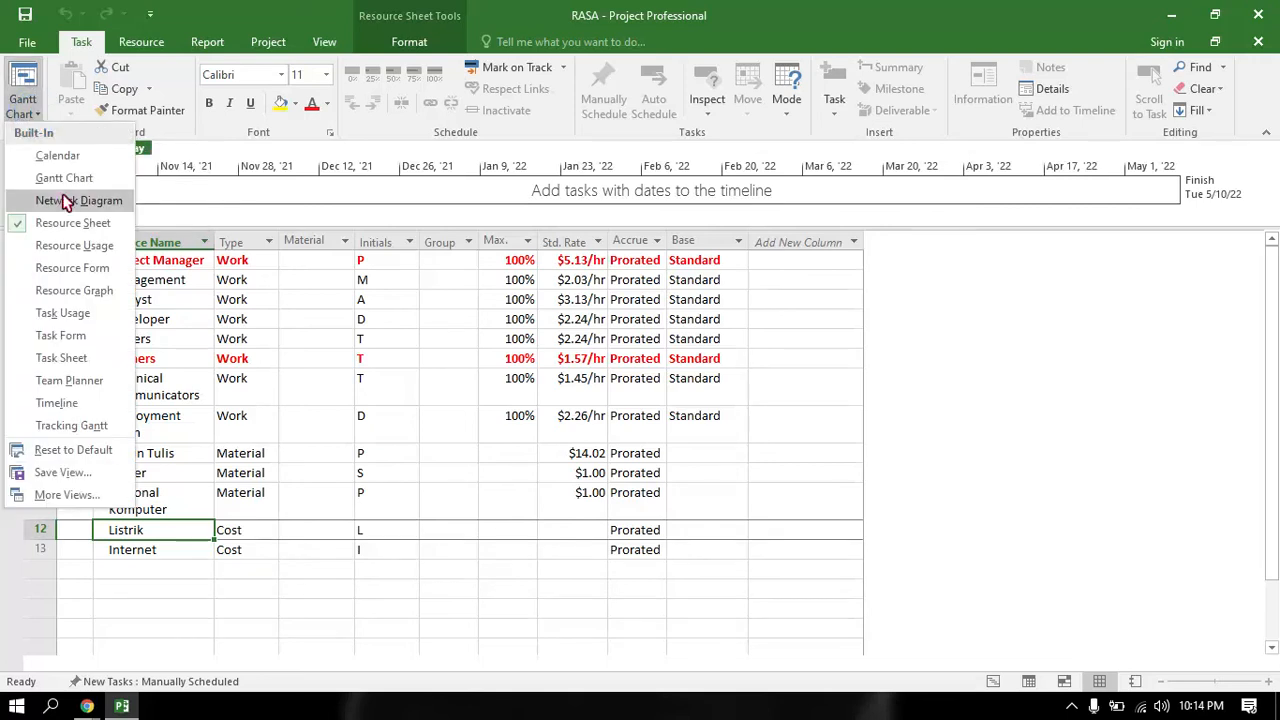
click(66, 202)
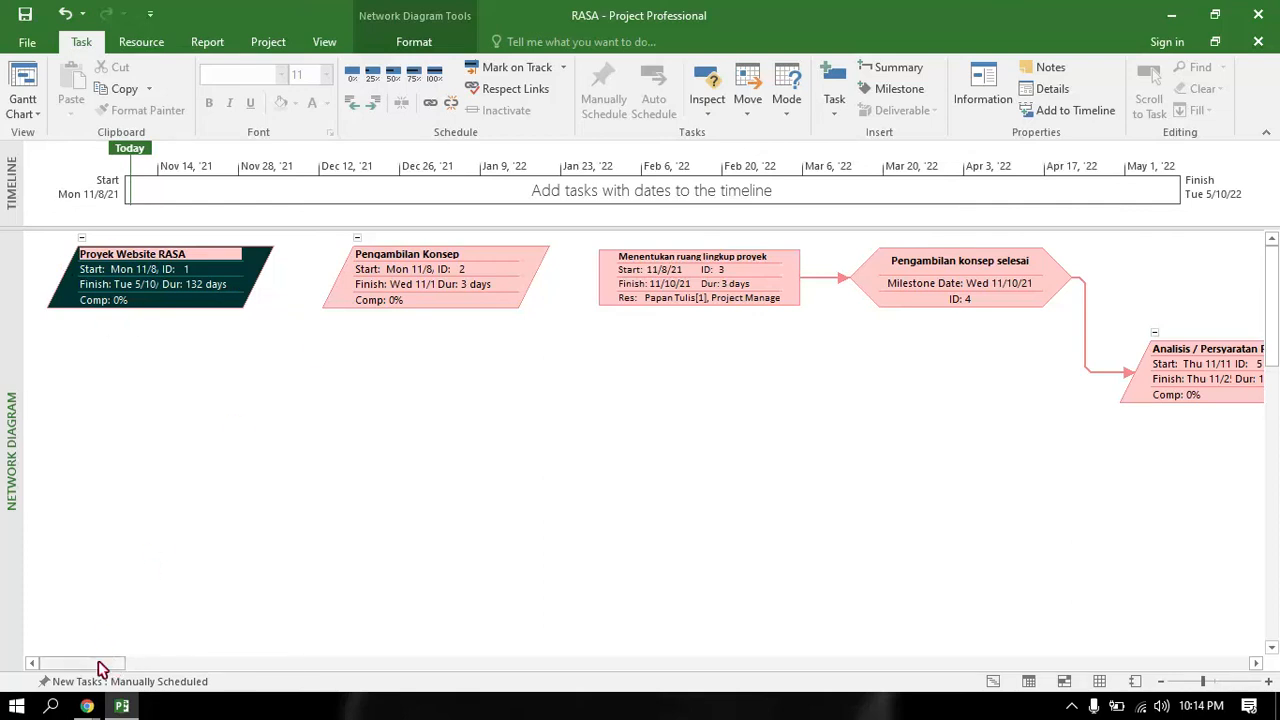
drag(100, 668, 101, 668)
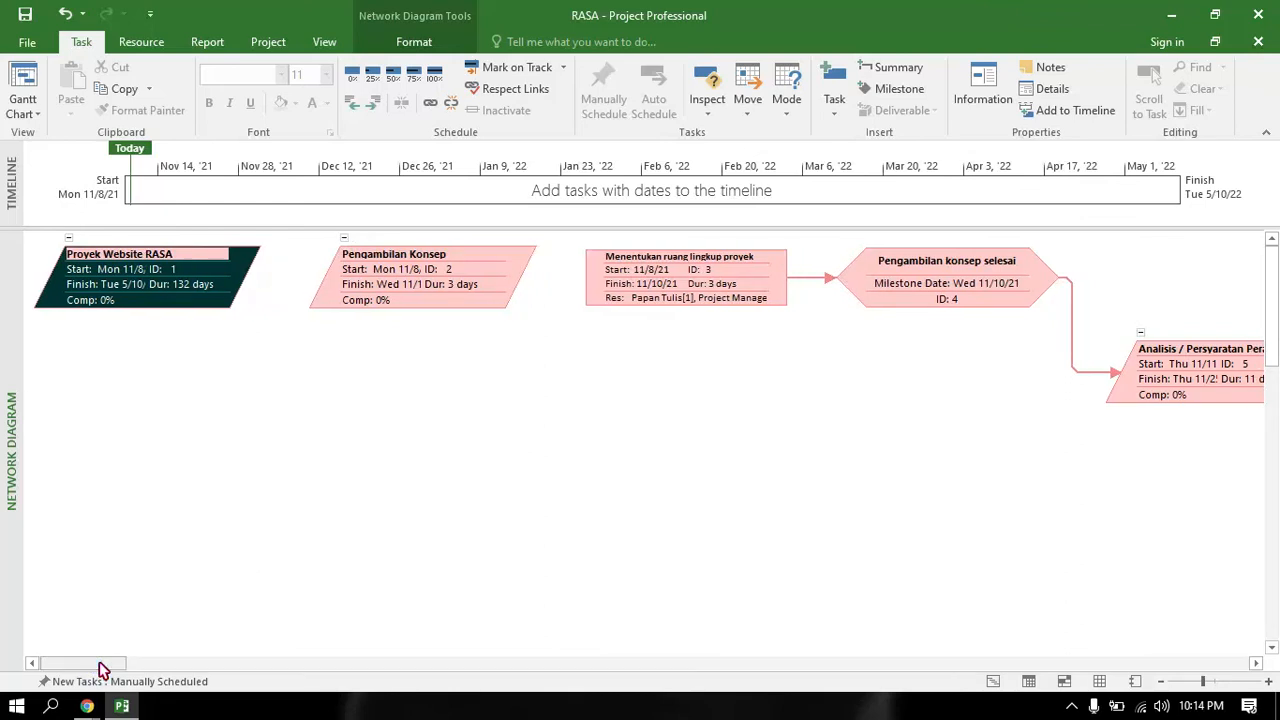
drag(100, 668, 127, 669)
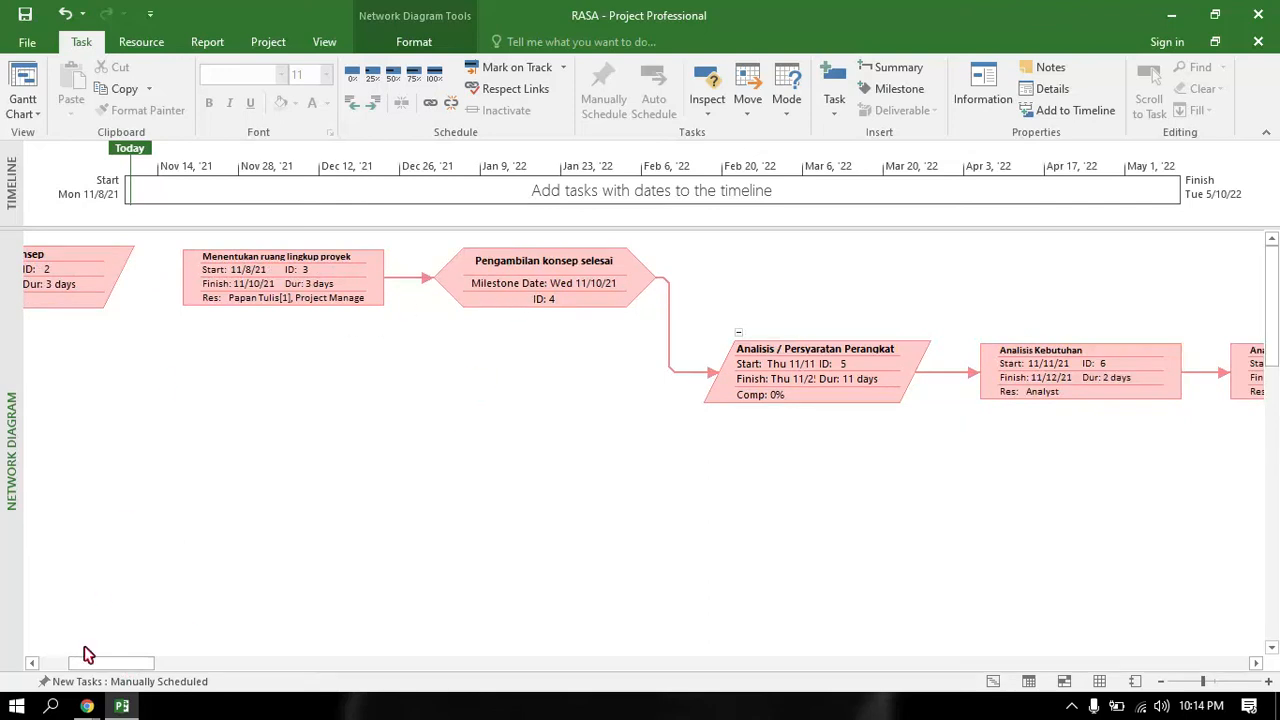
drag(110, 663, 156, 668)
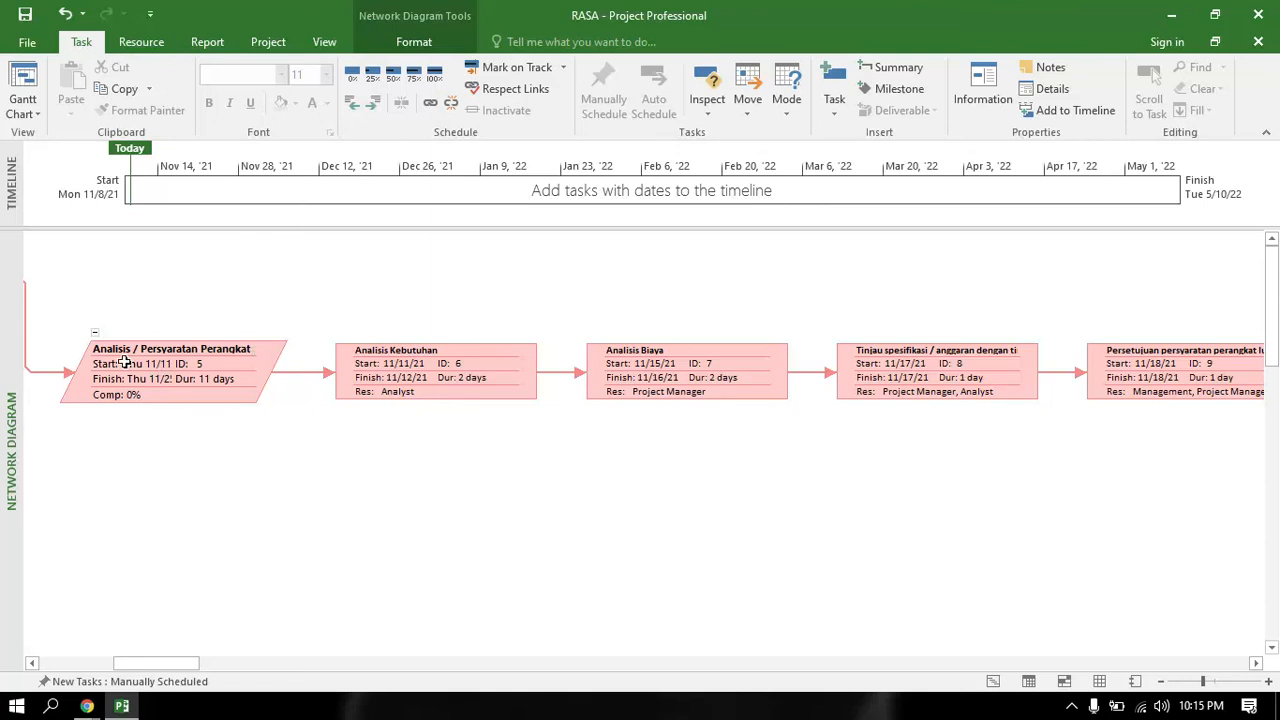
drag(180, 667, 237, 666)
scroll(826, 597, down, 1)
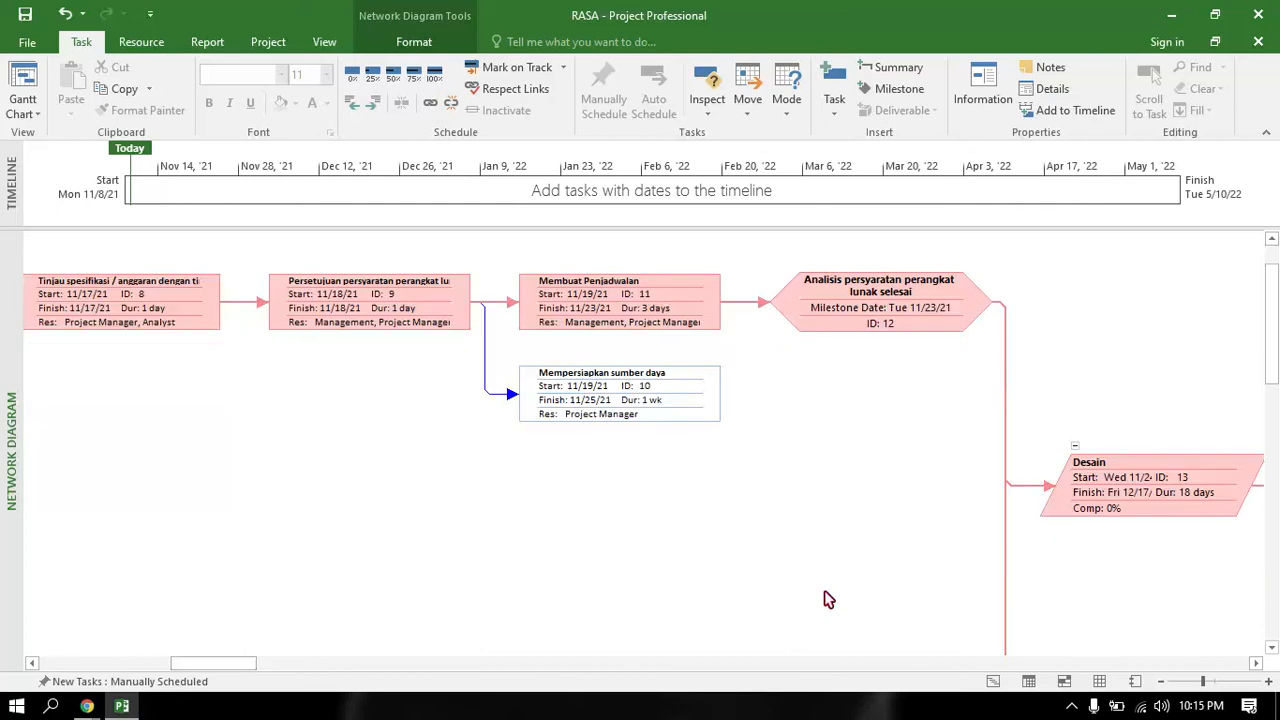
drag(250, 668, 309, 674)
scroll(357, 594, down, 1)
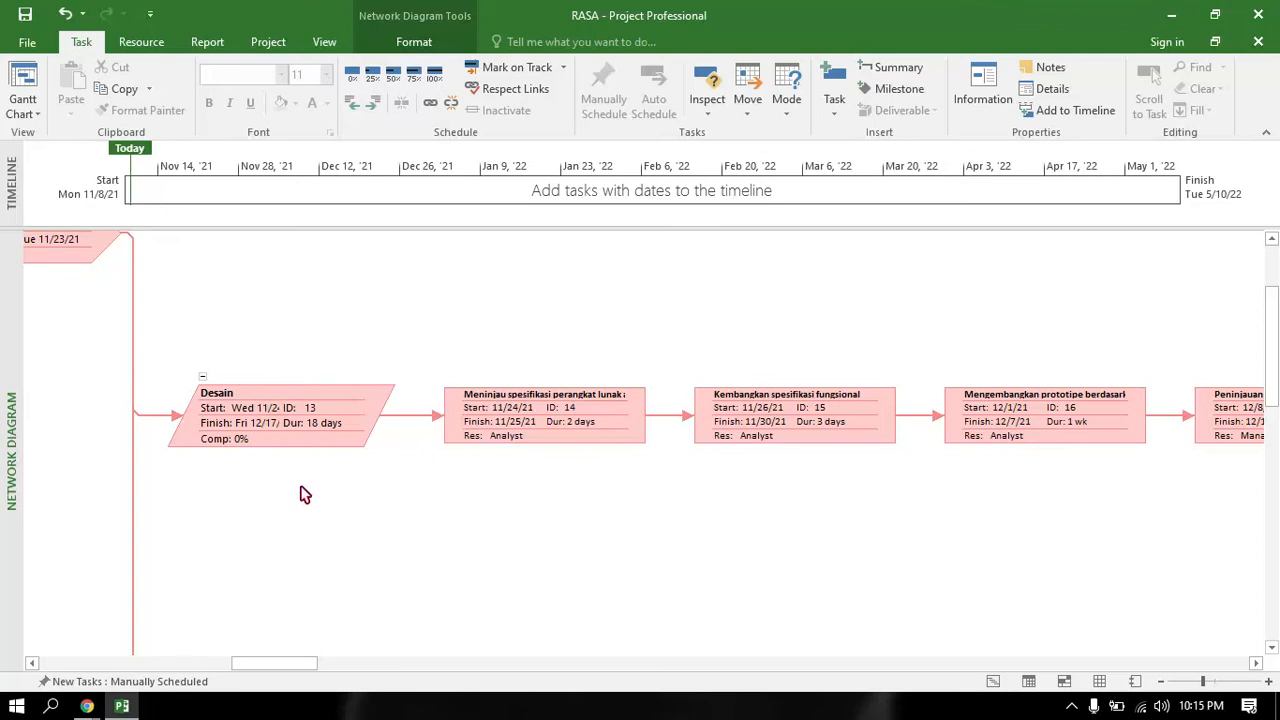
Step: Examine the network diagram's Pengembangan and Pengujian phases, following the task chain up to the Testing selesai milestone
drag(281, 668, 448, 675)
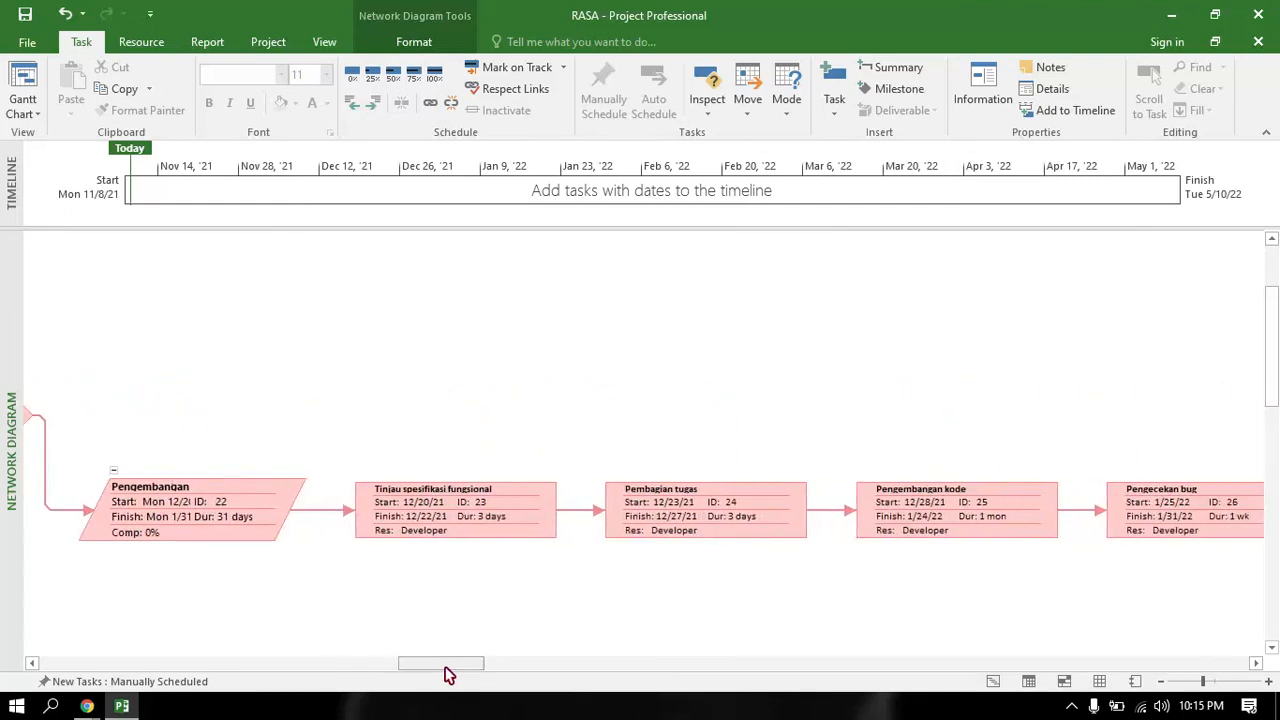
scroll(268, 558, down, 3)
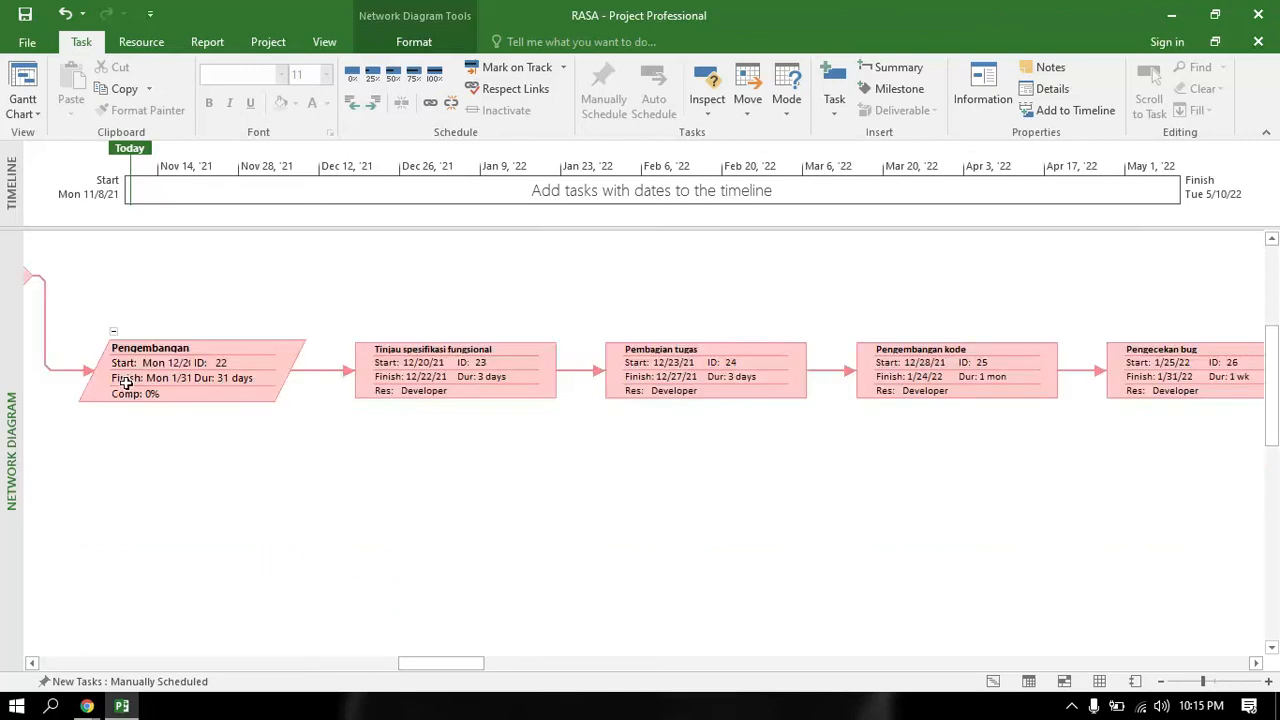
mouse_move(125, 382)
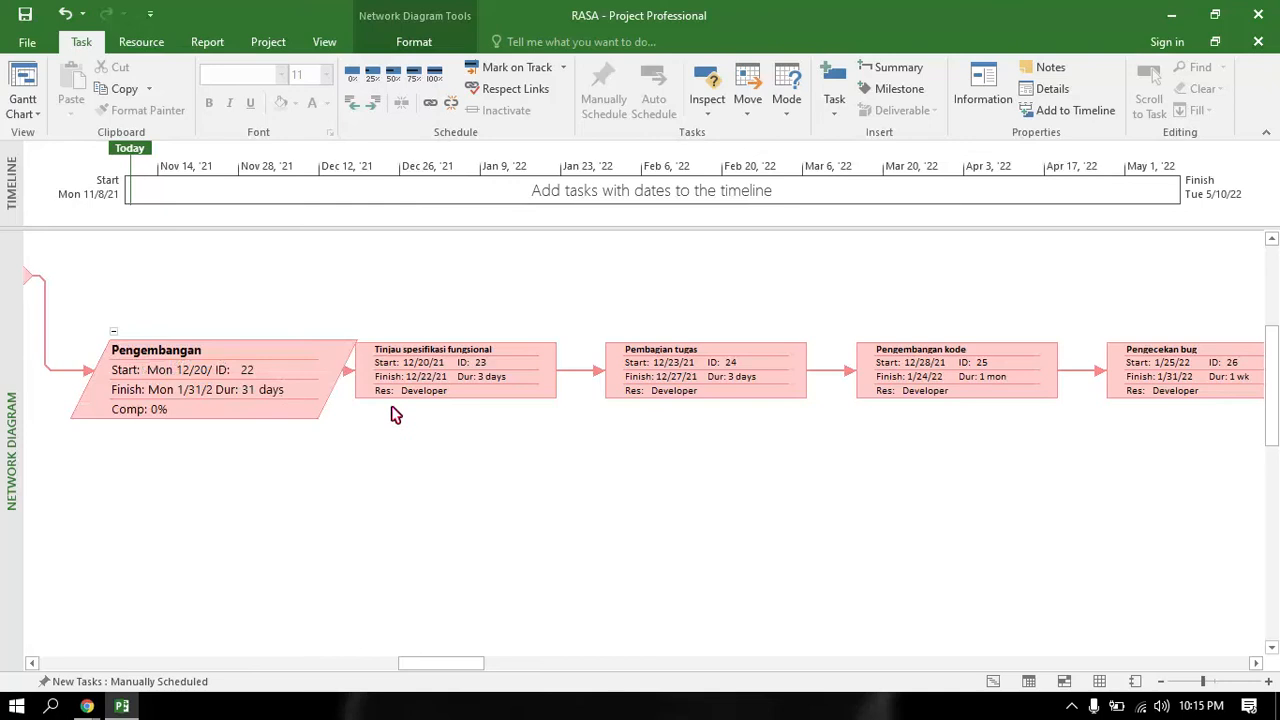
drag(440, 663, 465, 672)
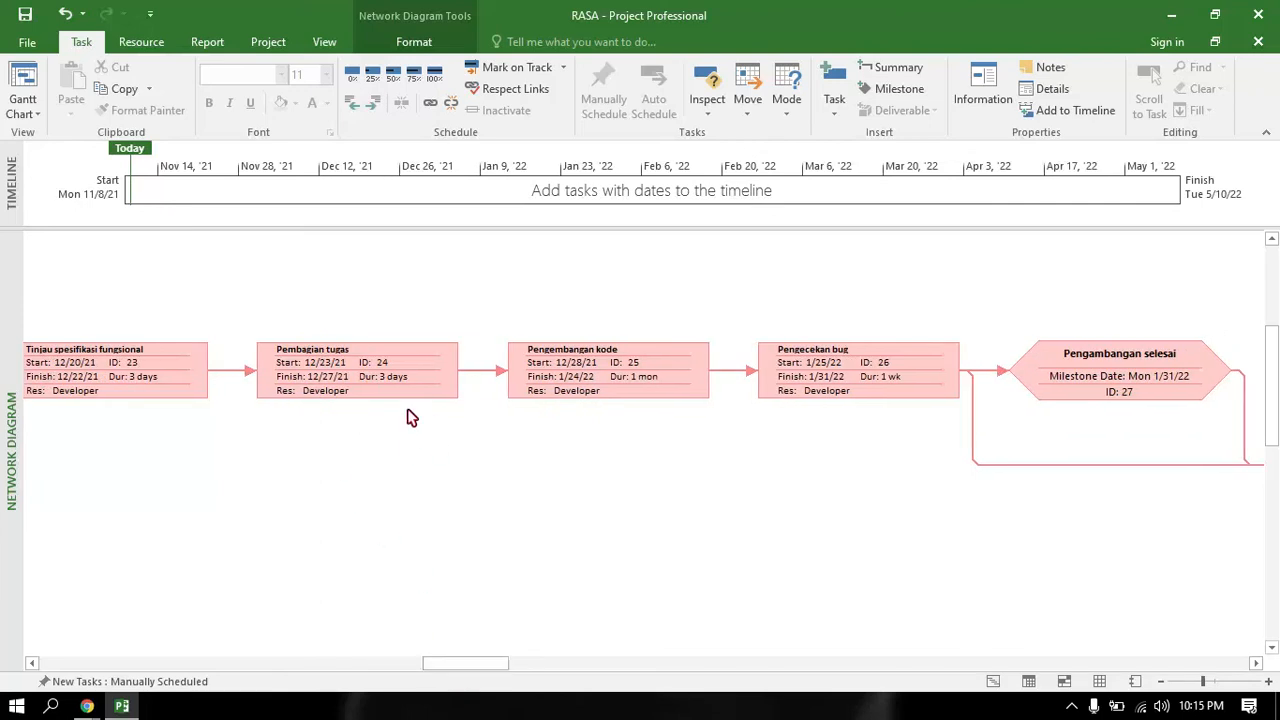
drag(485, 667, 569, 674)
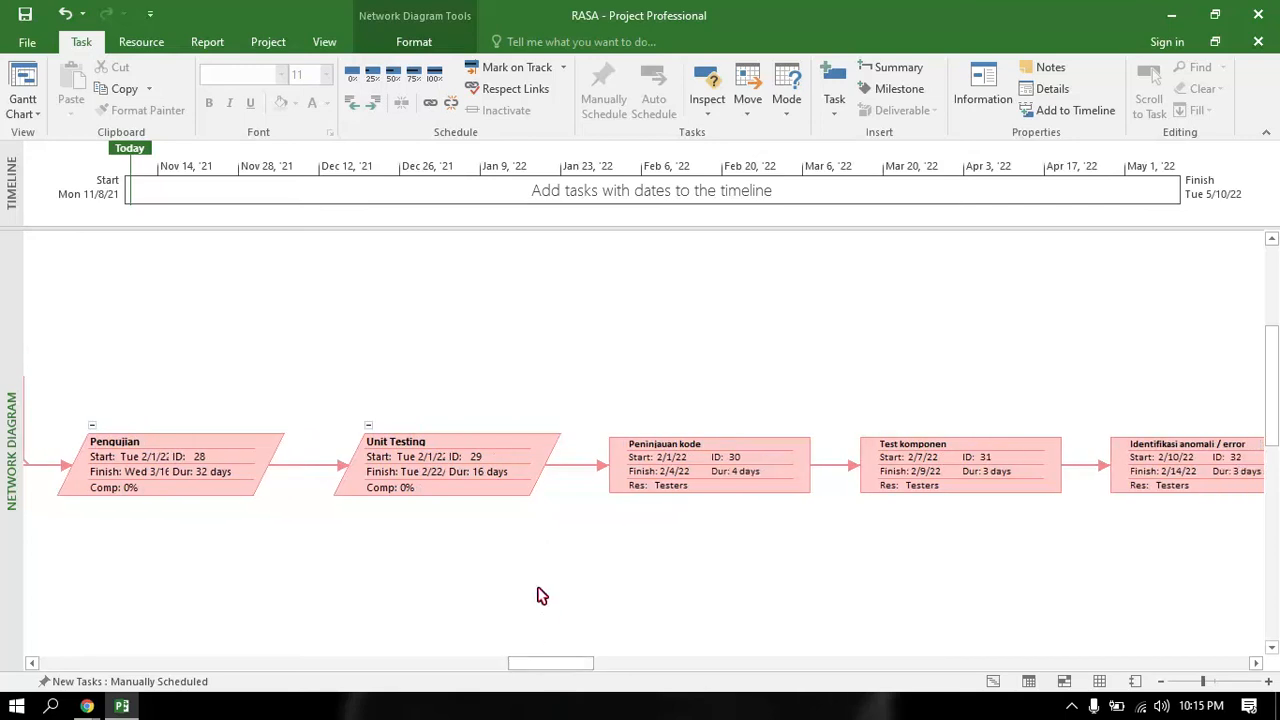
scroll(541, 595, down, 2)
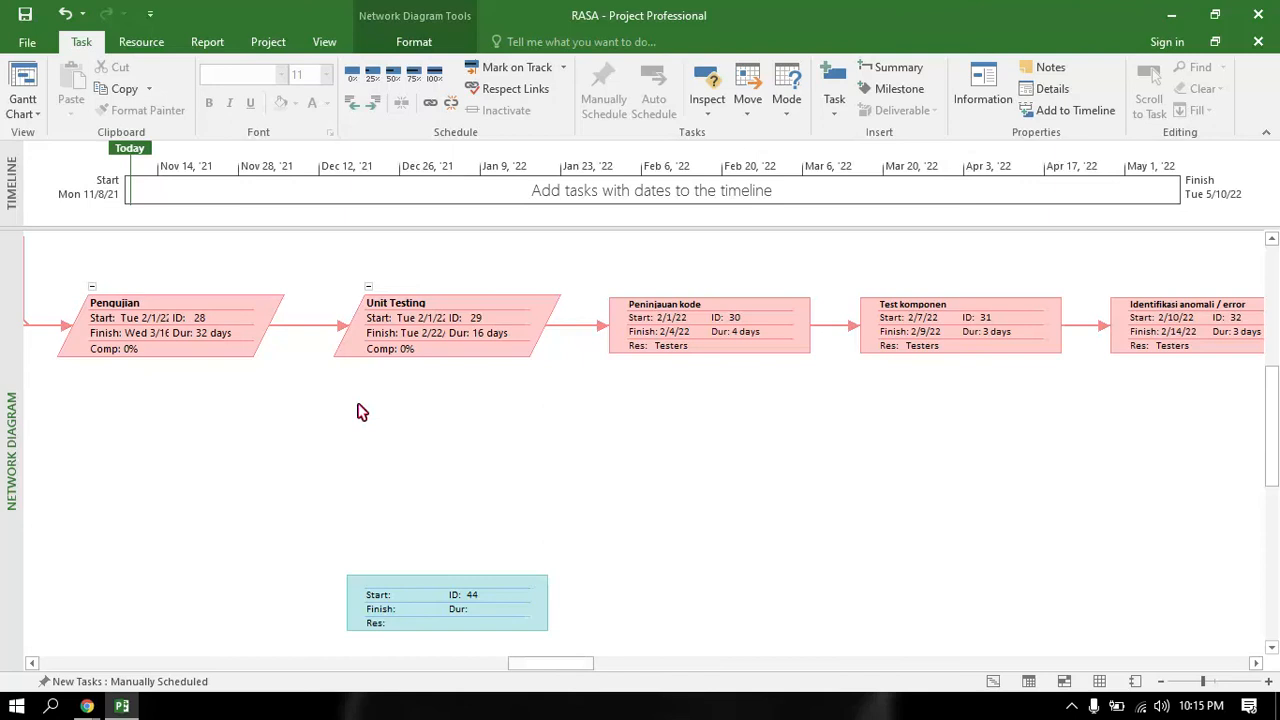
drag(575, 670, 829, 634)
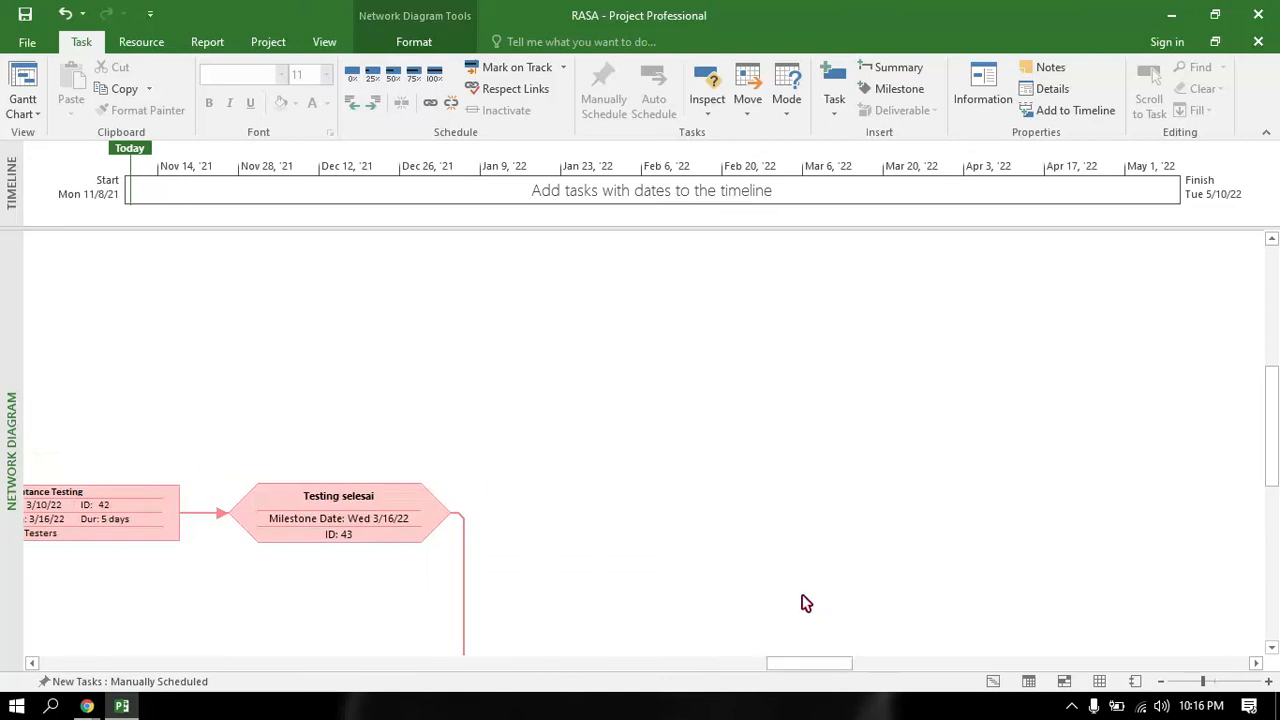
Step: Examine the Pelatihan phase in the network diagram, including its two parallel Menentukan spesifikasi pelatihan tasks
scroll(803, 603, down, 3)
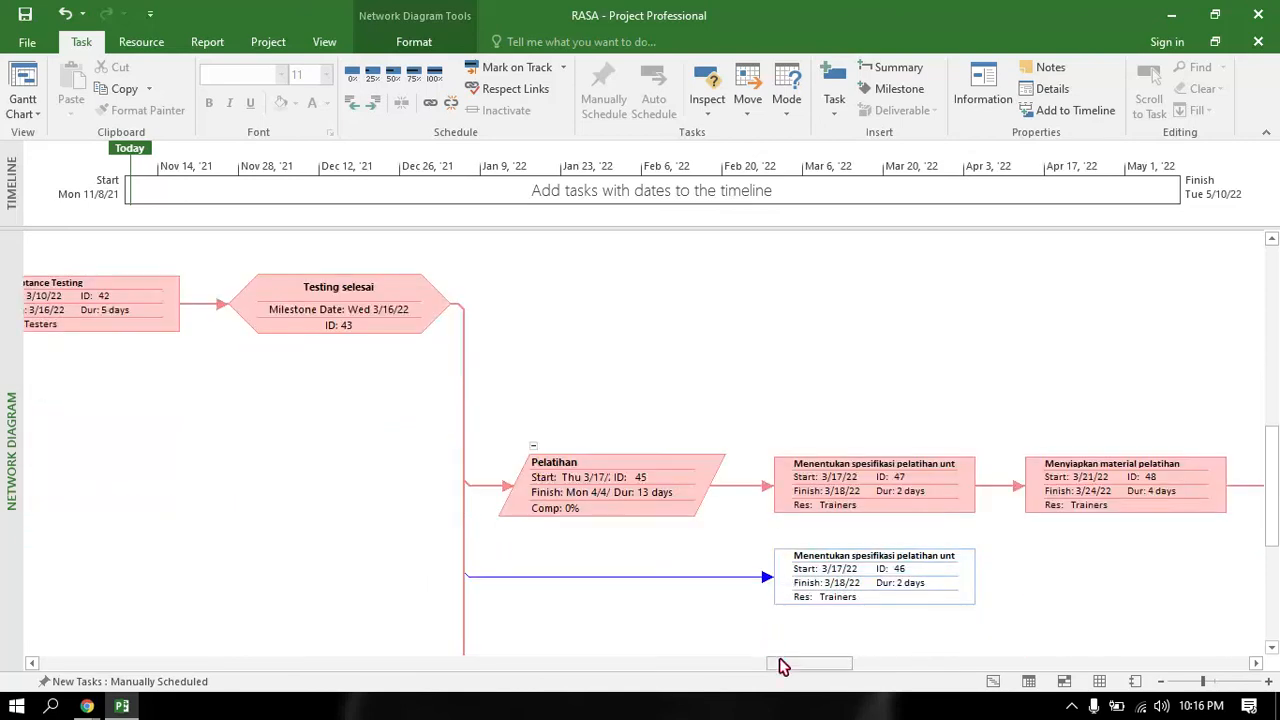
drag(786, 670, 819, 675)
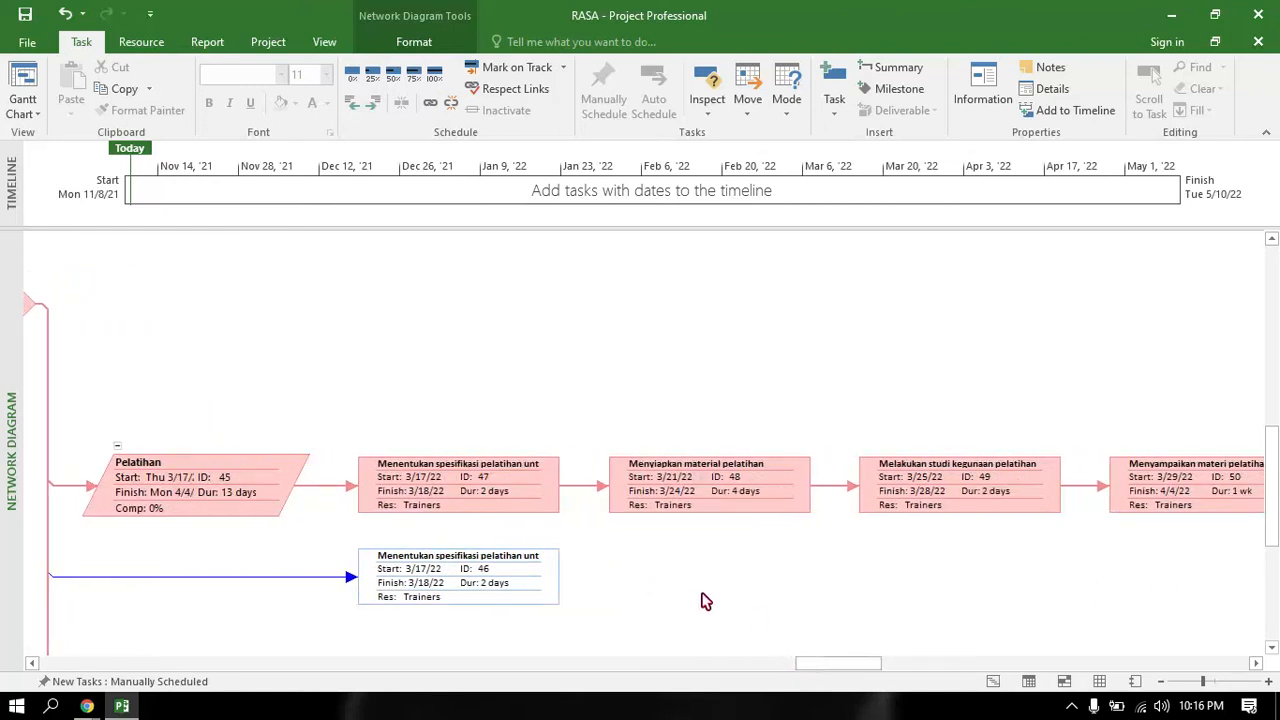
scroll(735, 596, down, 1)
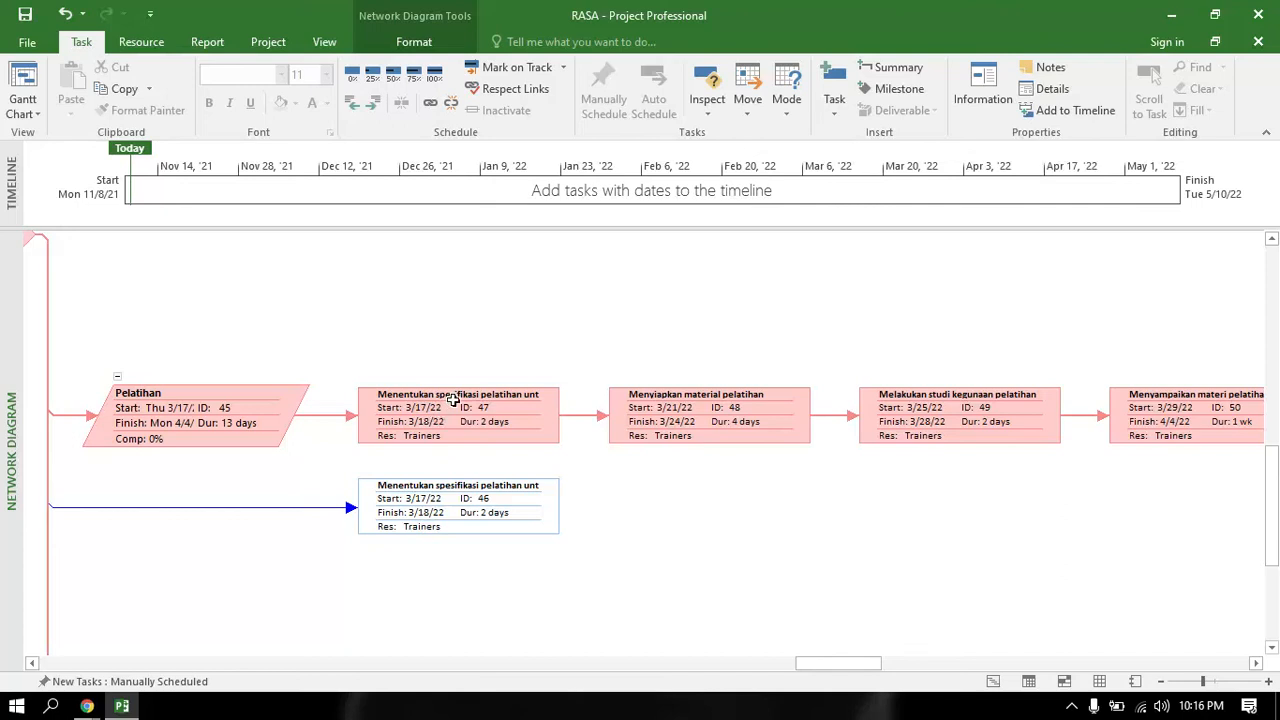
mouse_move(452, 400)
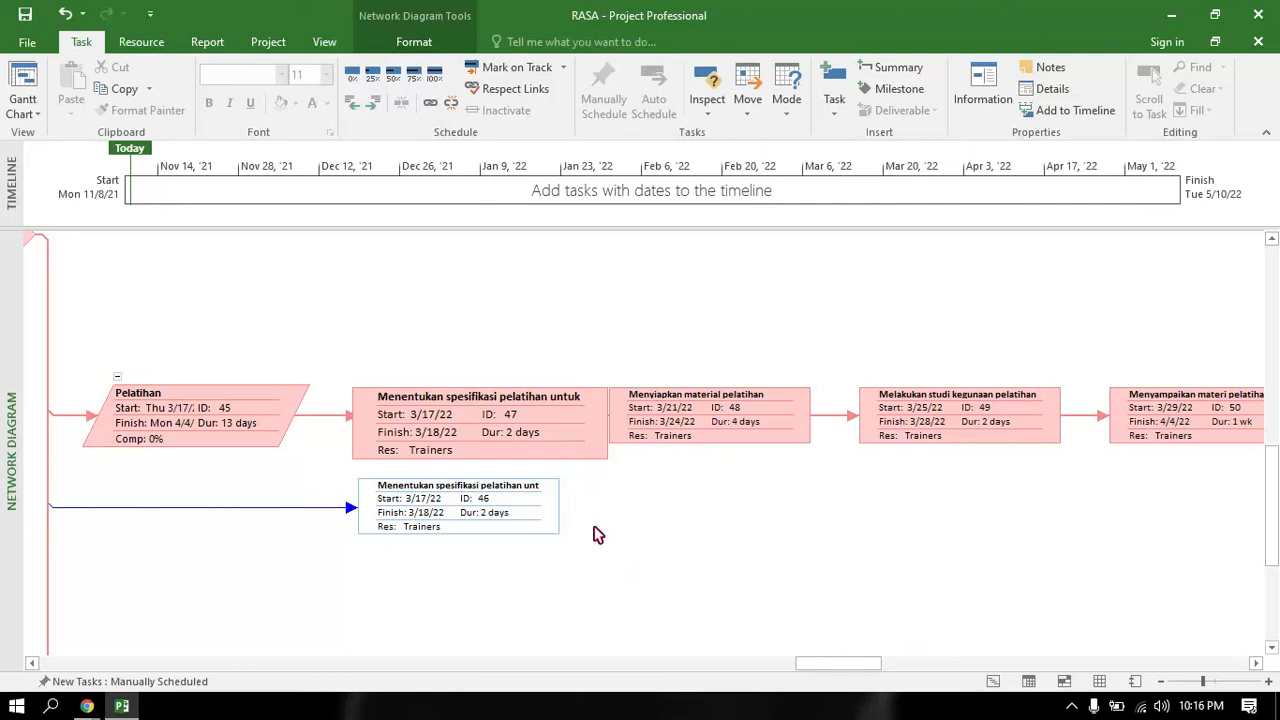
mouse_move(455, 512)
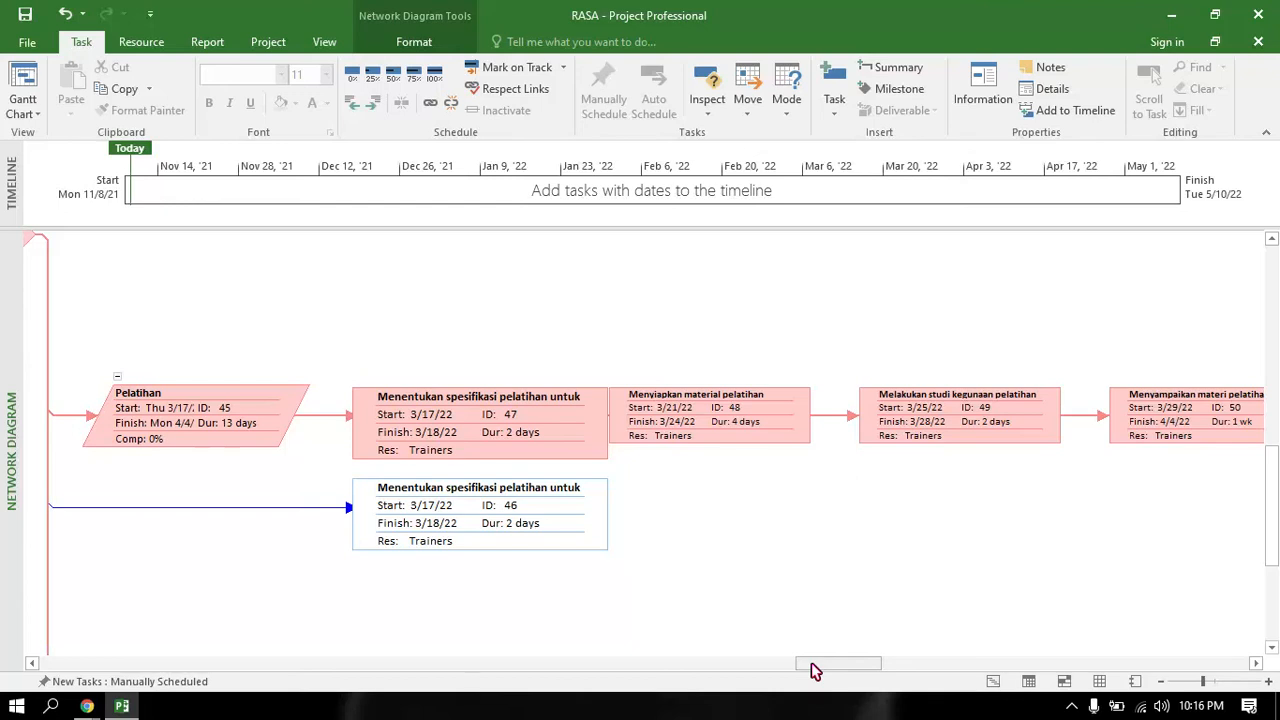
Step: Examine the remaining network diagram phases from Dokumentasi to Pasca Implementasi
drag(811, 664, 909, 663)
scroll(874, 623, down, 3)
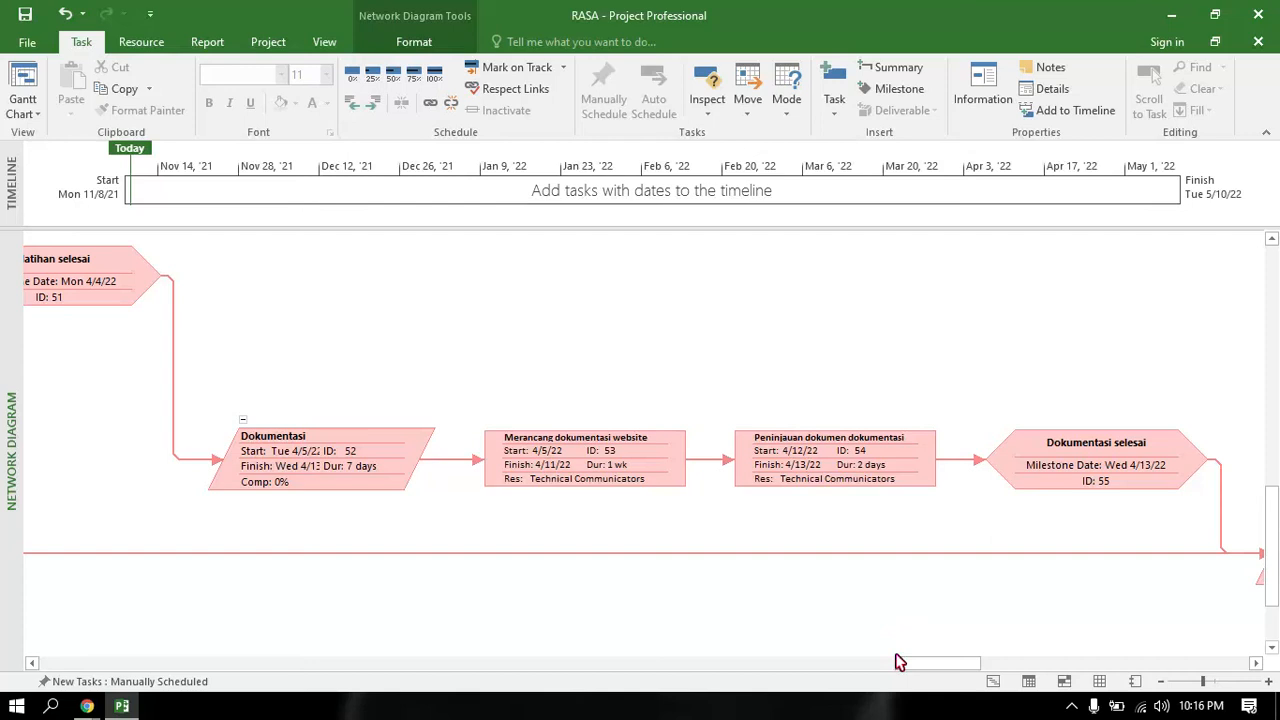
drag(919, 672, 1000, 662)
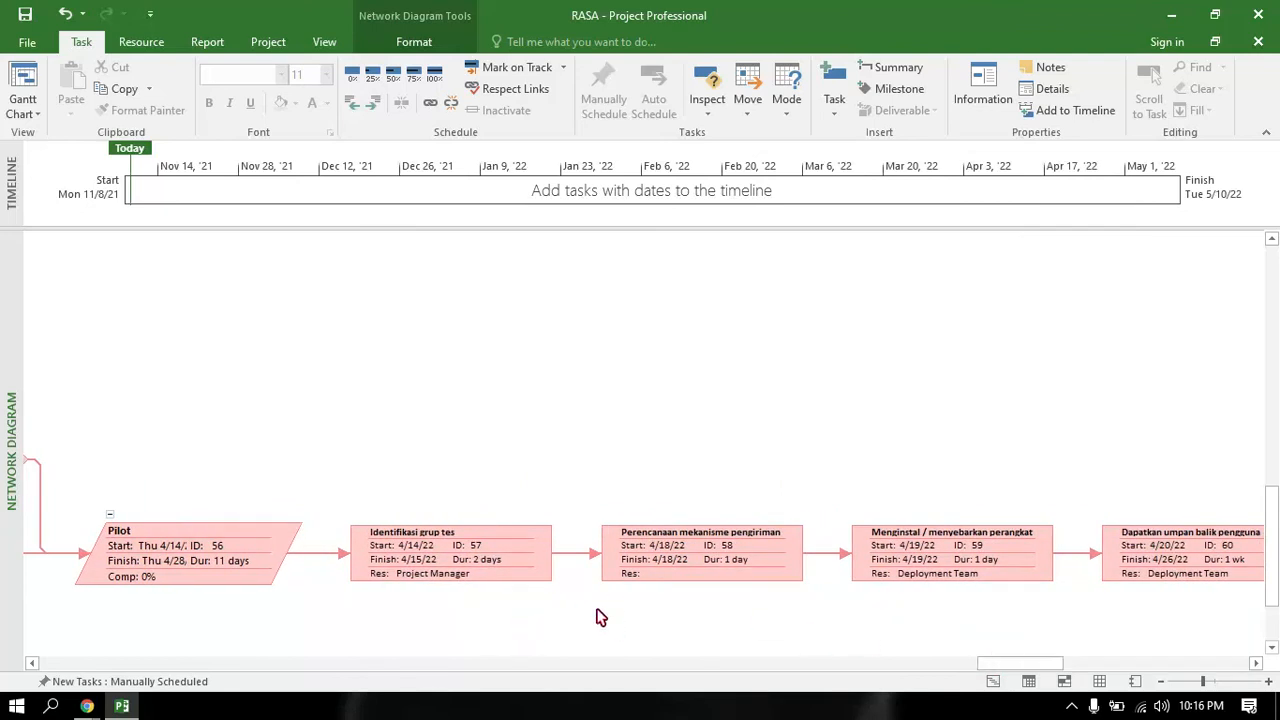
scroll(957, 637, down, 2)
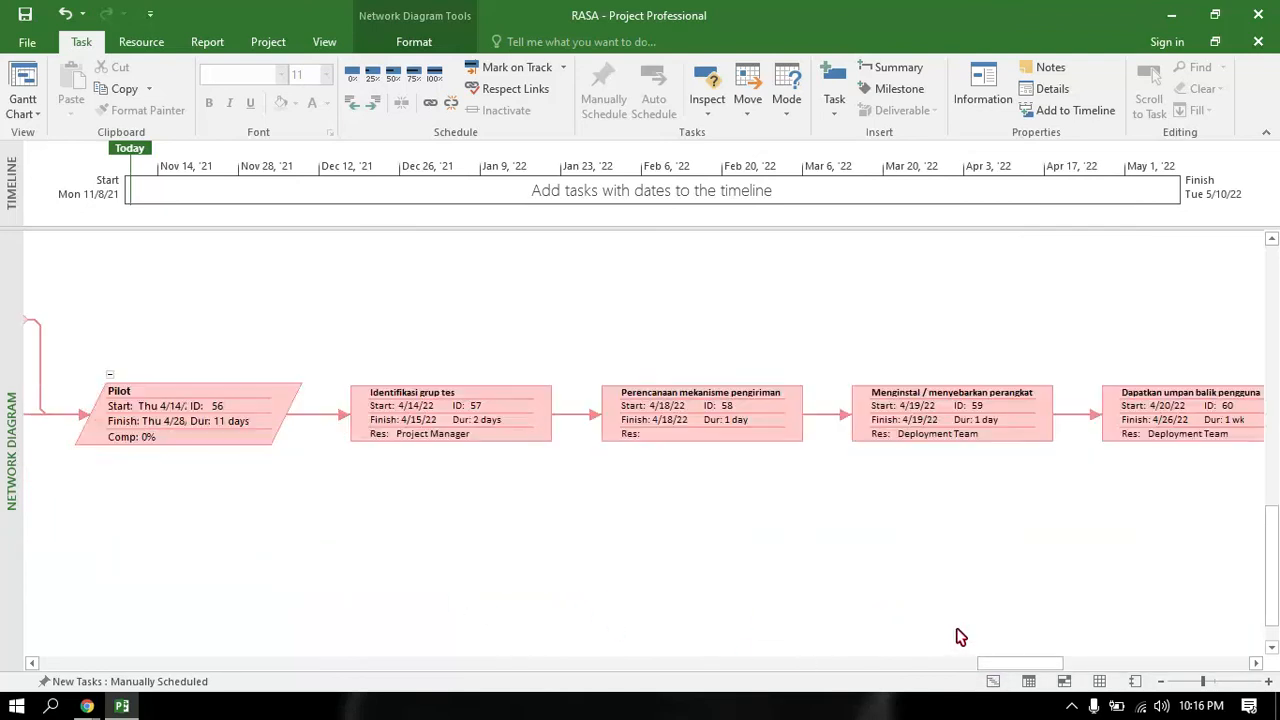
drag(1010, 665, 1134, 643)
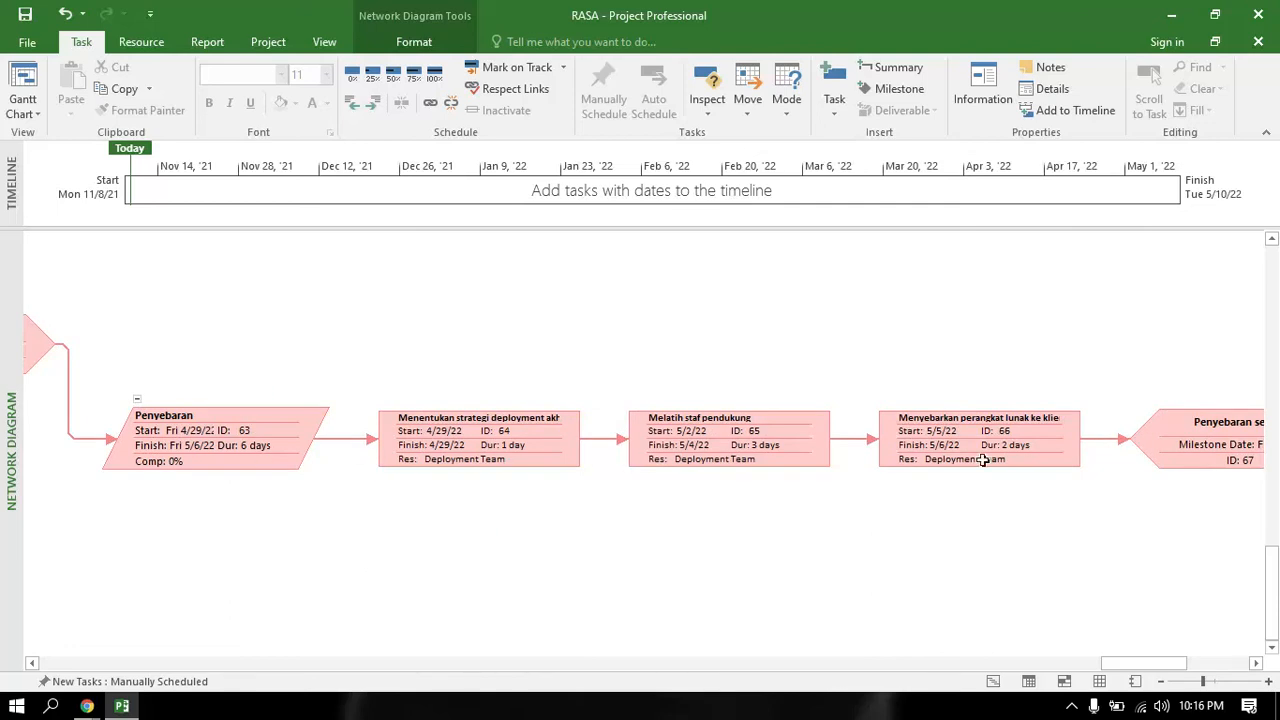
drag(1137, 662, 1199, 663)
scroll(1200, 625, down, 2)
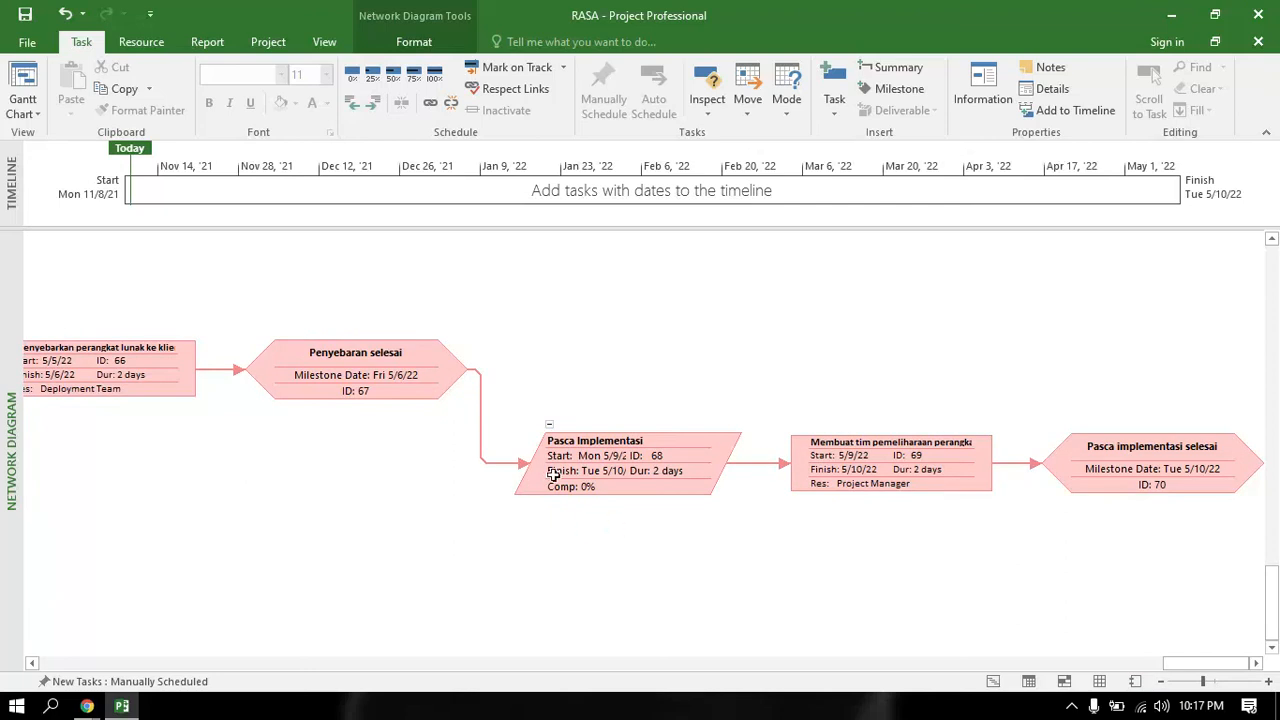
mouse_move(553, 475)
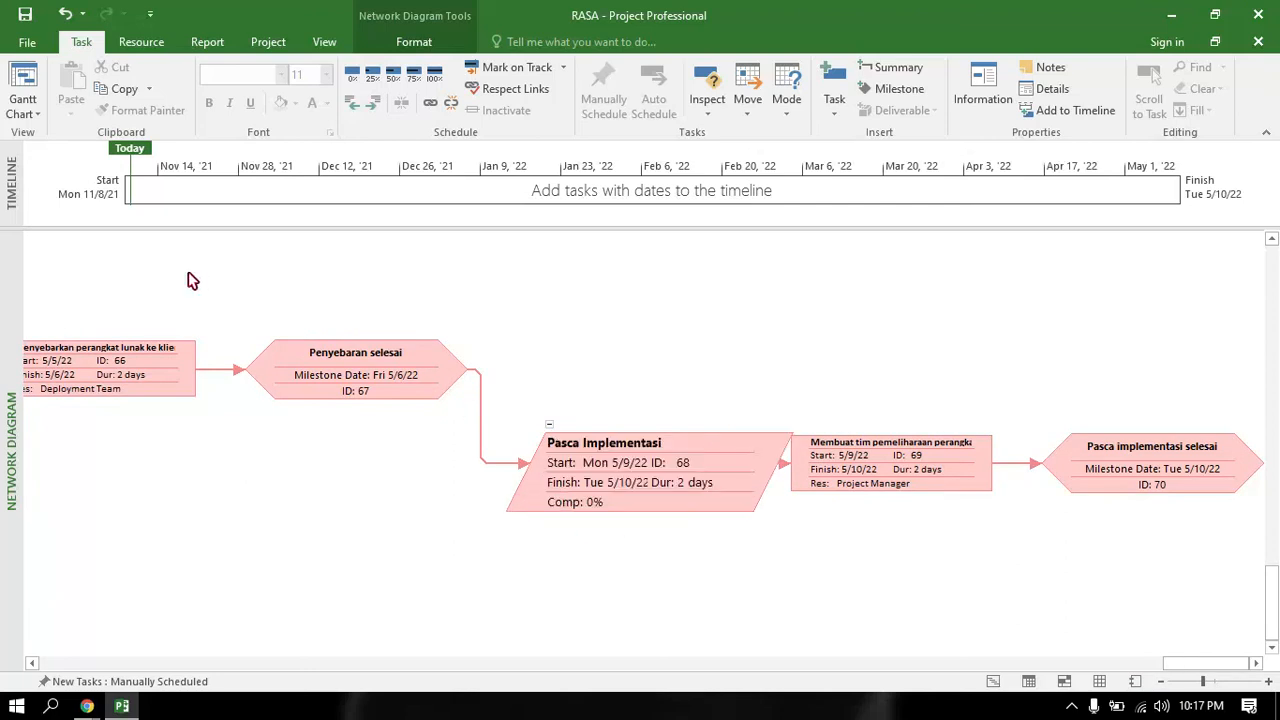
Step: Show the project as a Gantt Chart and review the Pengambilan Konsep tasks with their dates, predecessor, resources and bars
click(30, 116)
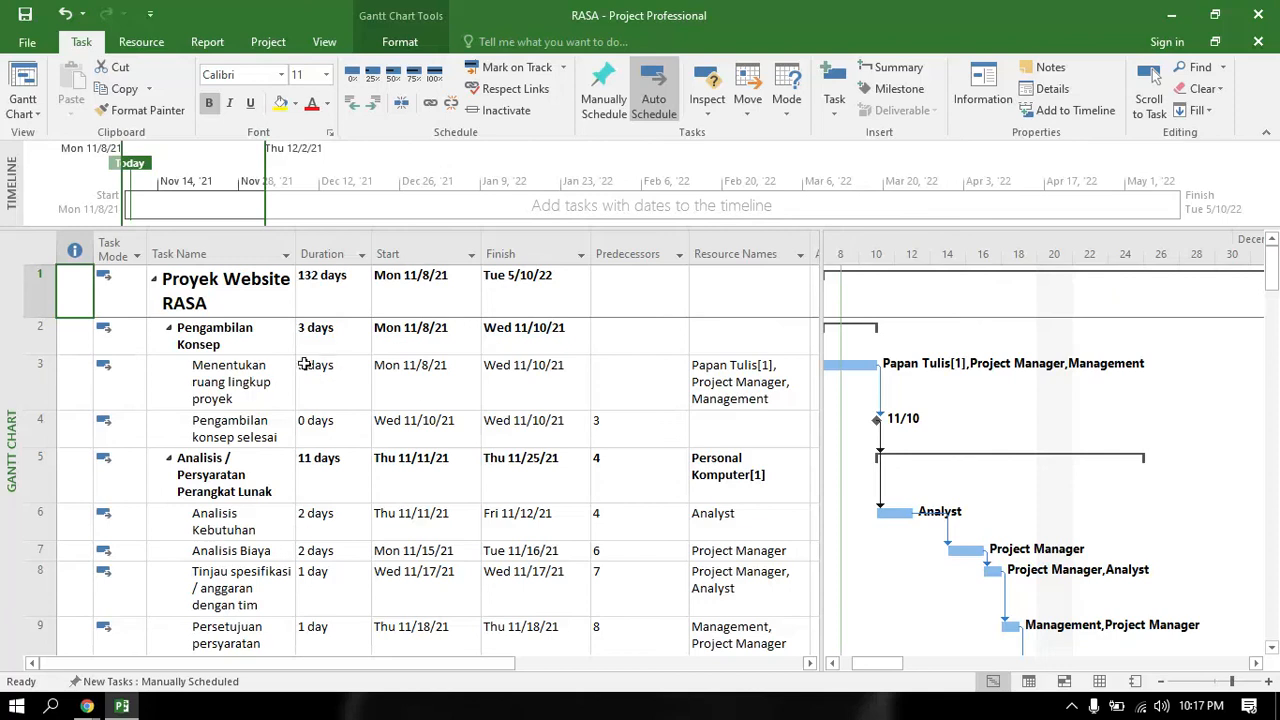
click(76, 372)
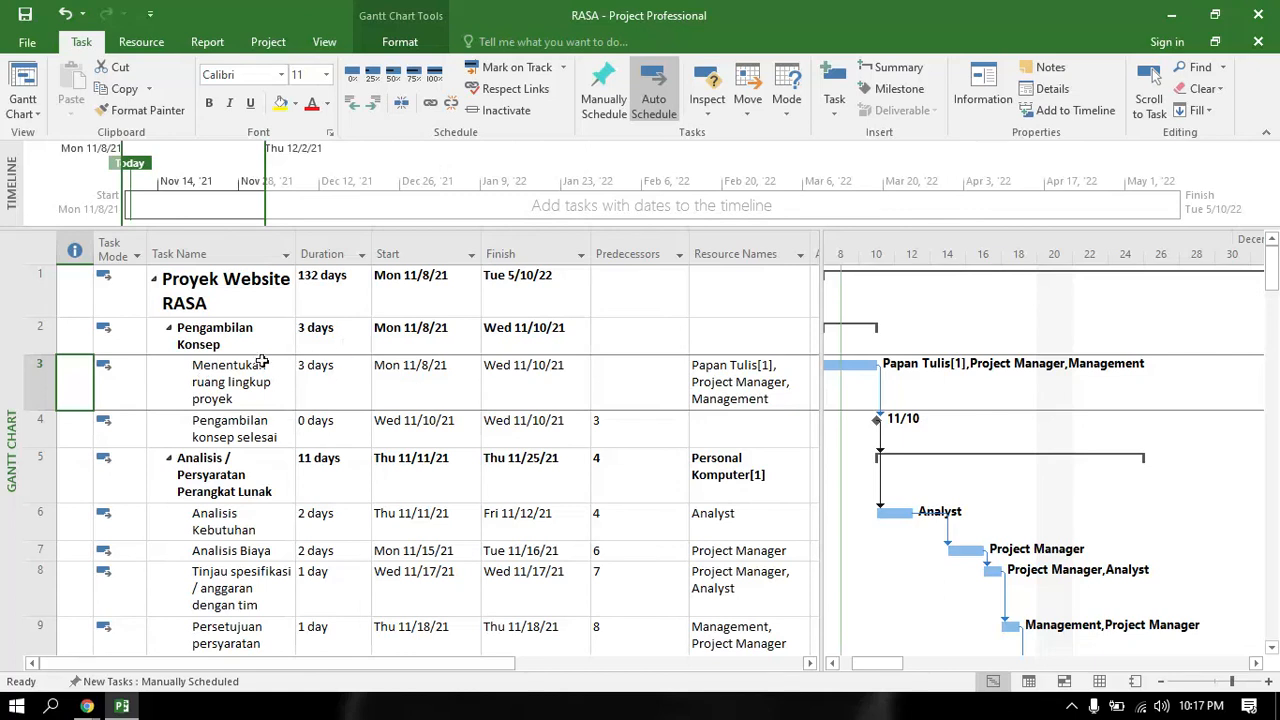
click(258, 432)
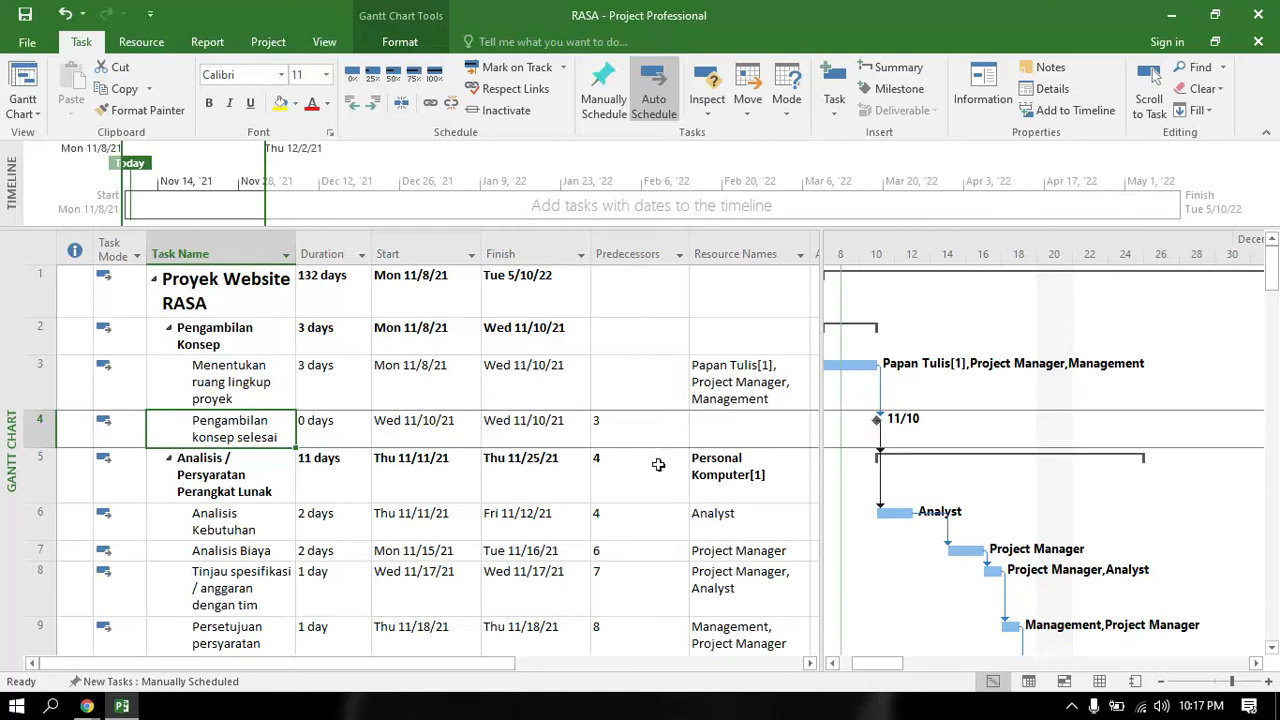
click(618, 439)
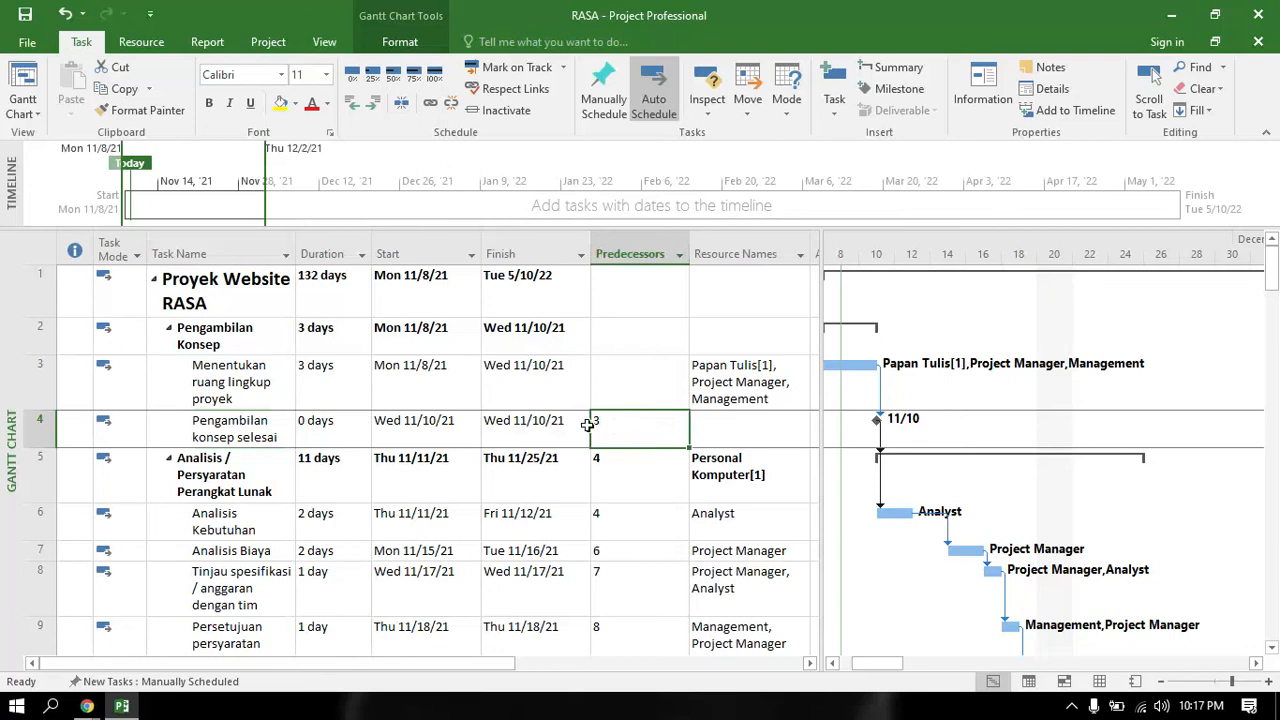
click(421, 367)
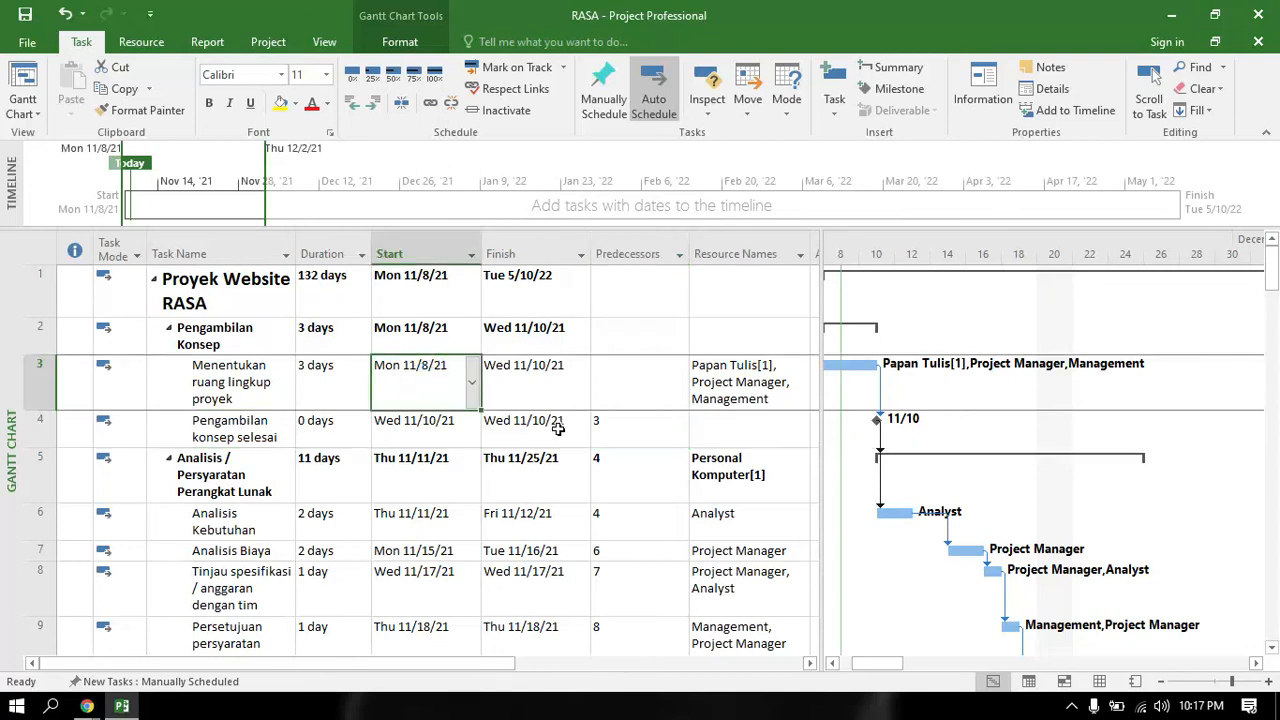
click(547, 396)
click(529, 421)
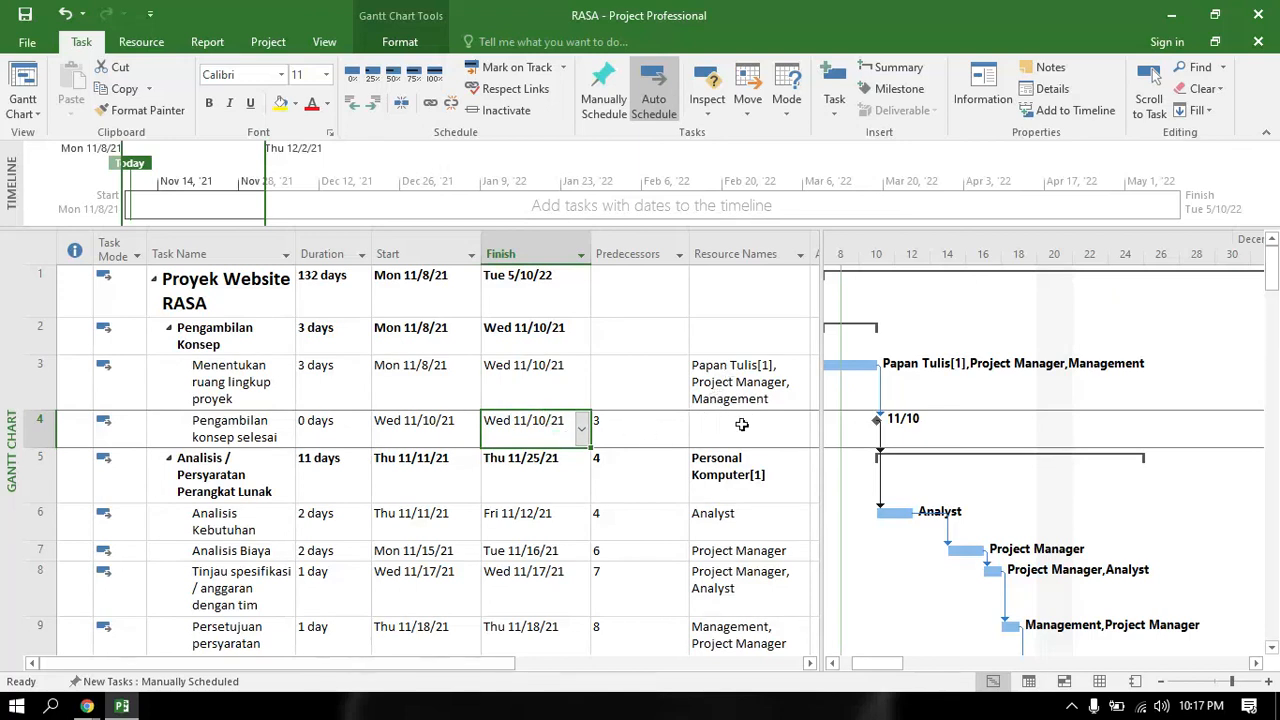
scroll(351, 457, down, 1)
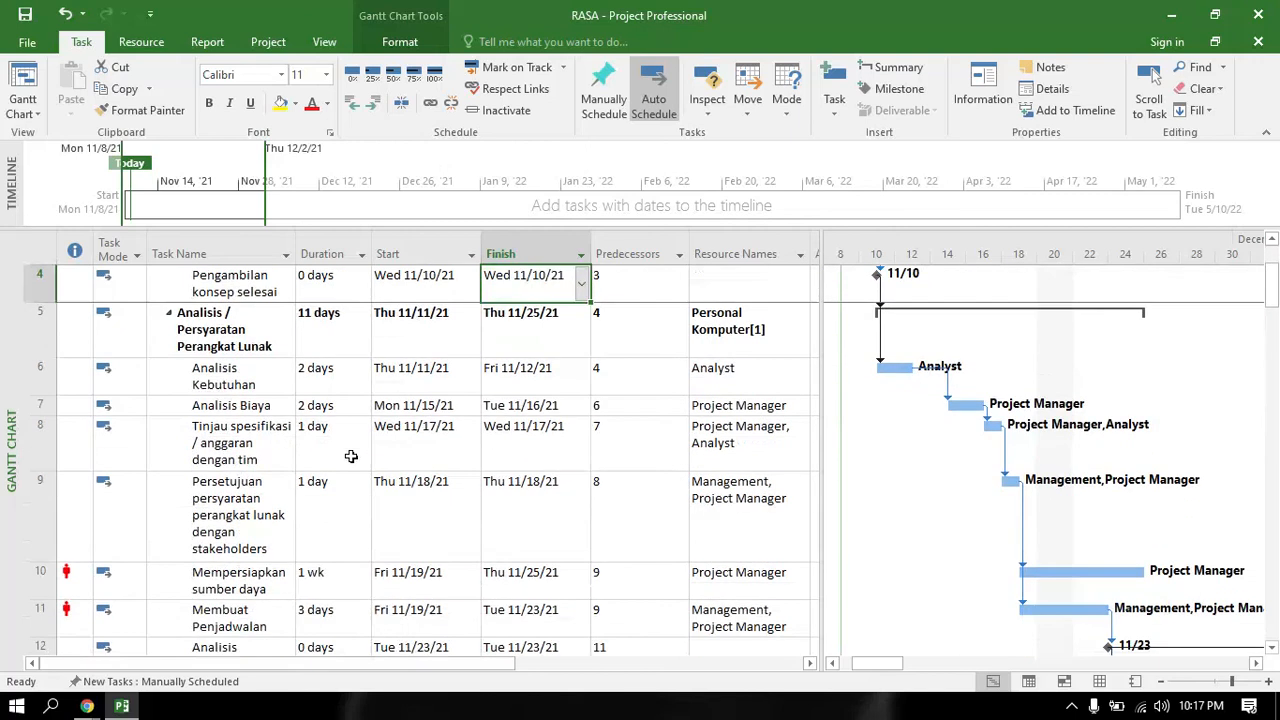
scroll(469, 423, up, 1)
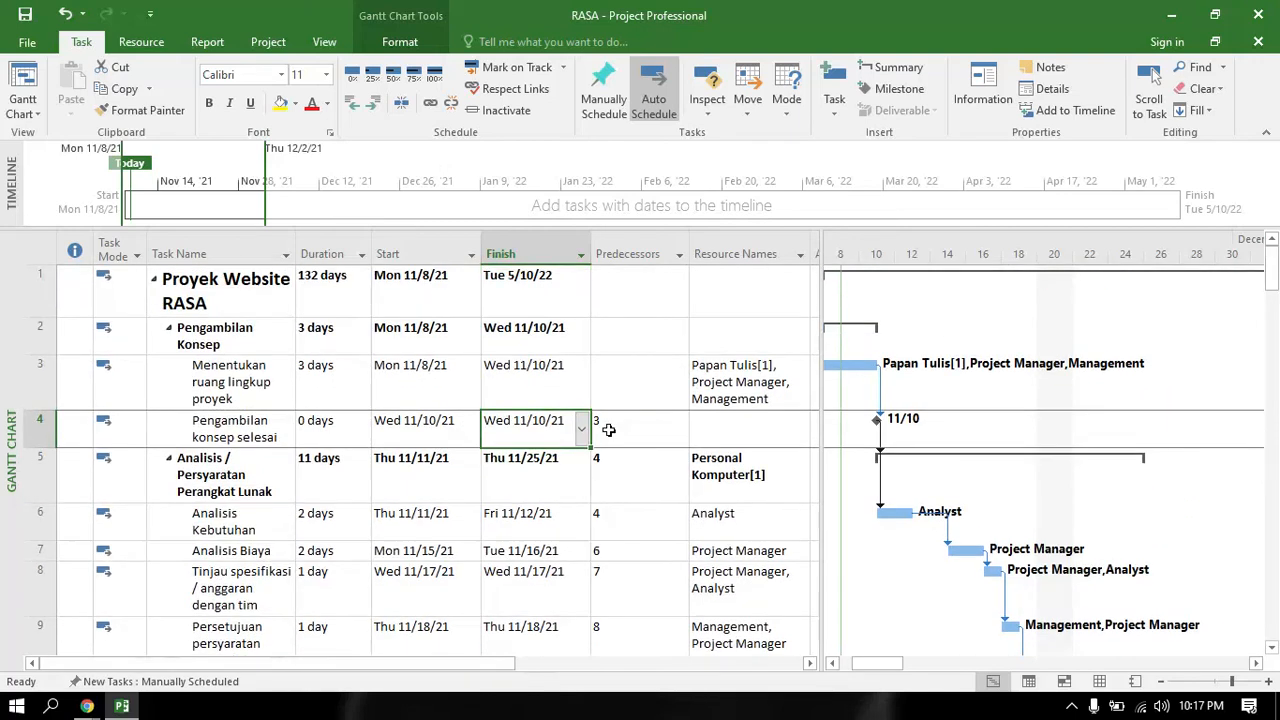
click(848, 364)
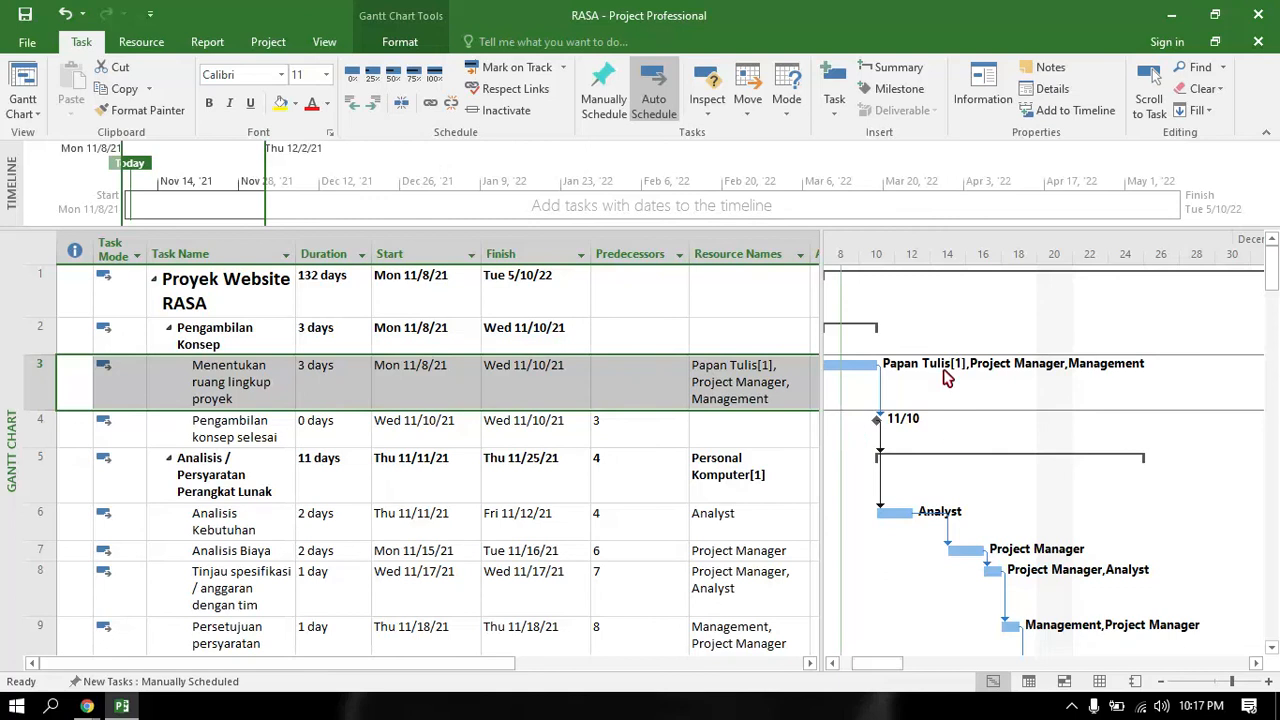
Step: Review the duration, start date and assigned resource of the Analisis / Persyaratan Perangkat Lunak phase
click(218, 457)
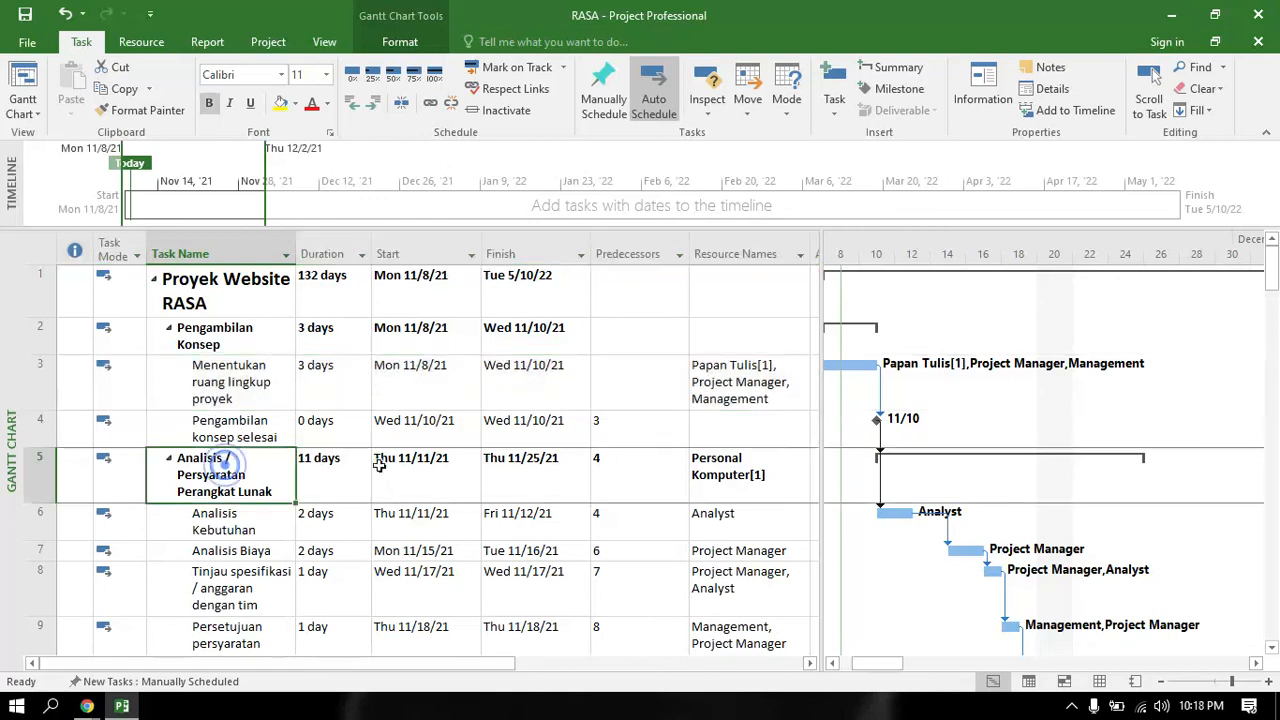
scroll(330, 420, down, 3)
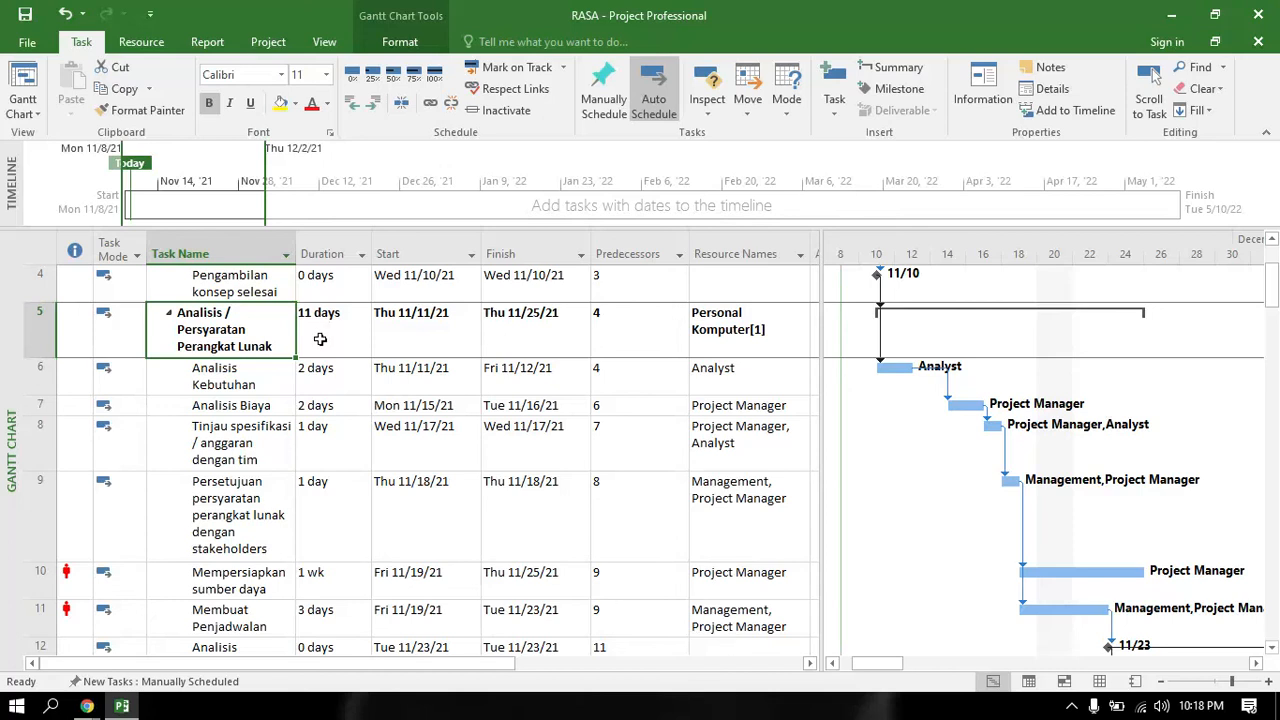
click(328, 334)
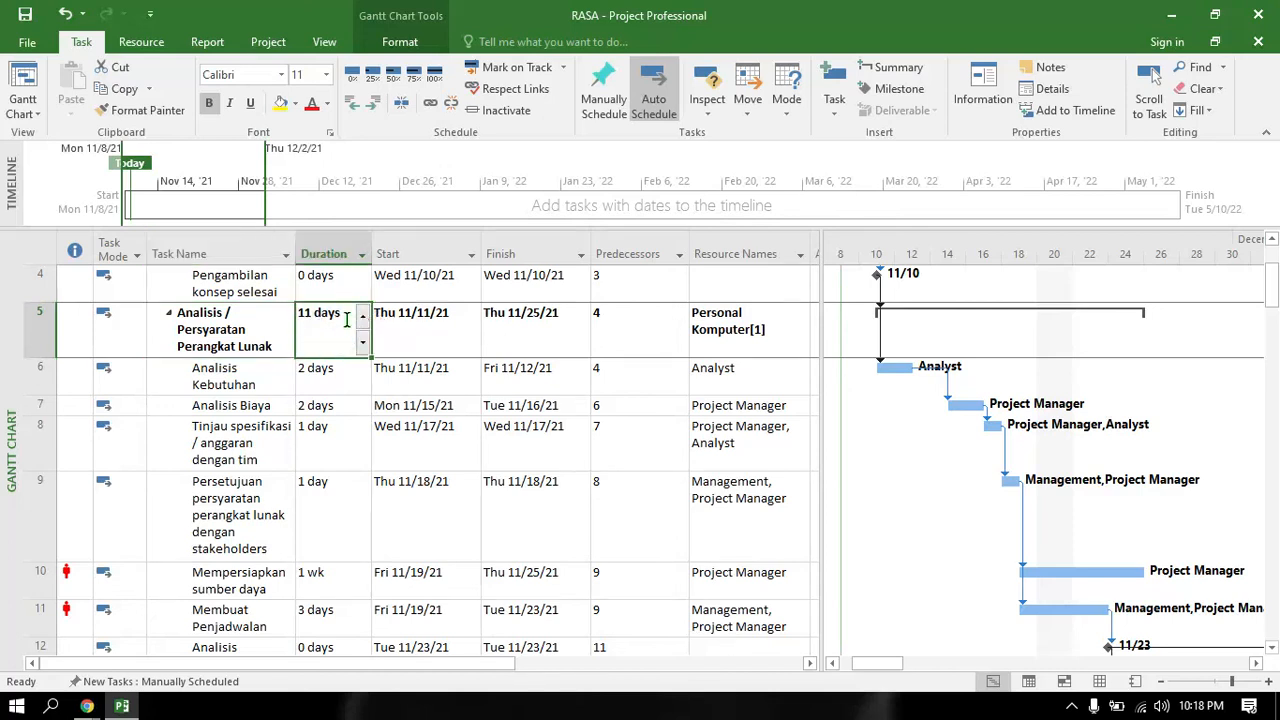
click(453, 322)
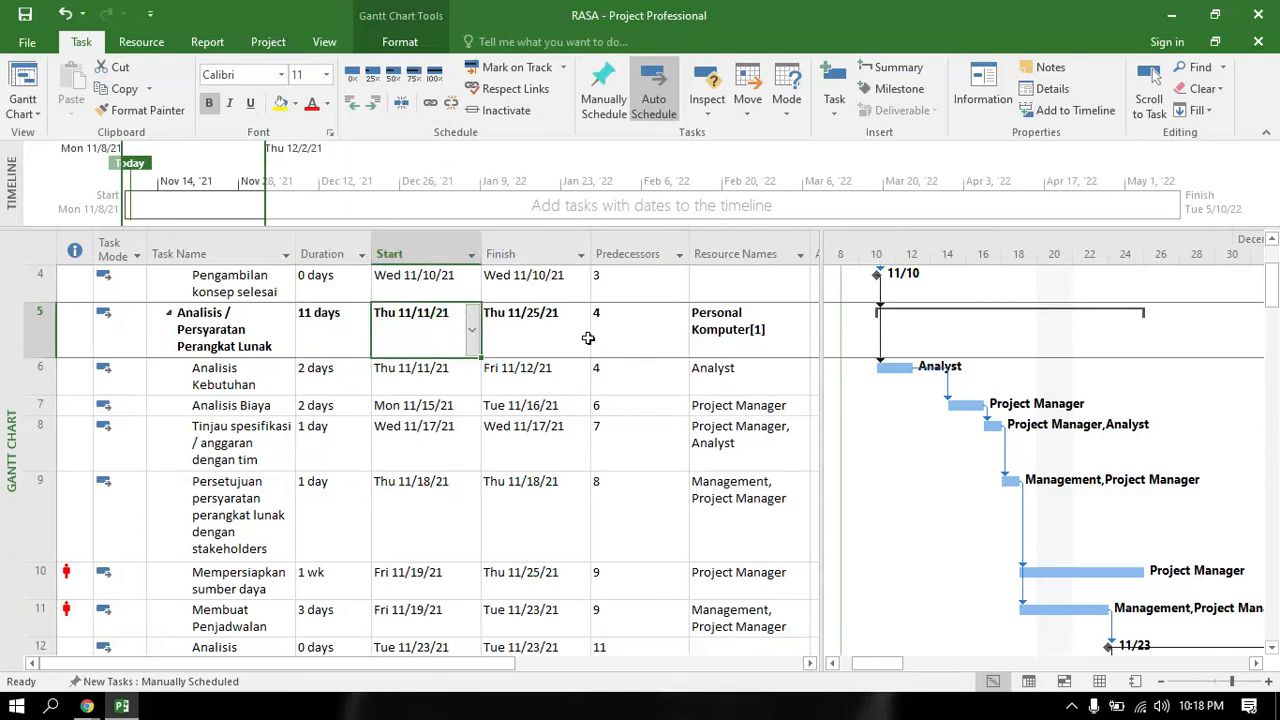
click(733, 320)
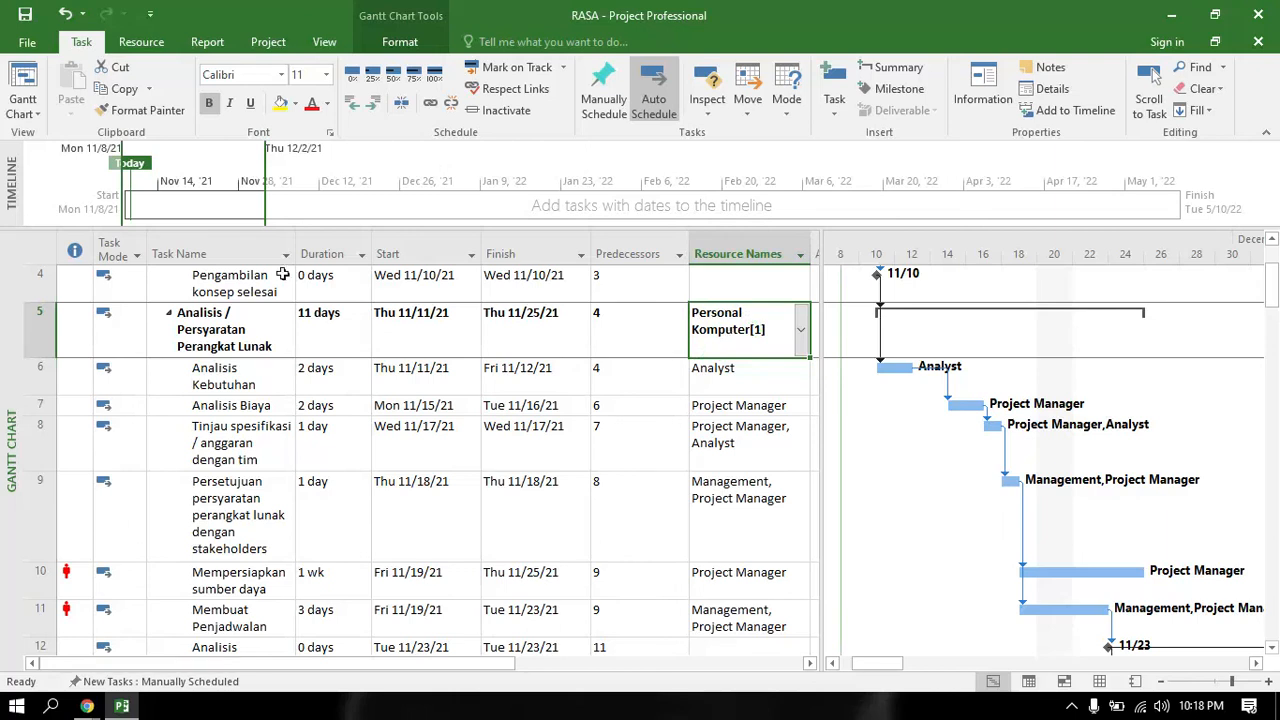
Step: Review the Analisis Kebutuhan task in the Gantt table and its assigned resource
scroll(294, 318, down, 1)
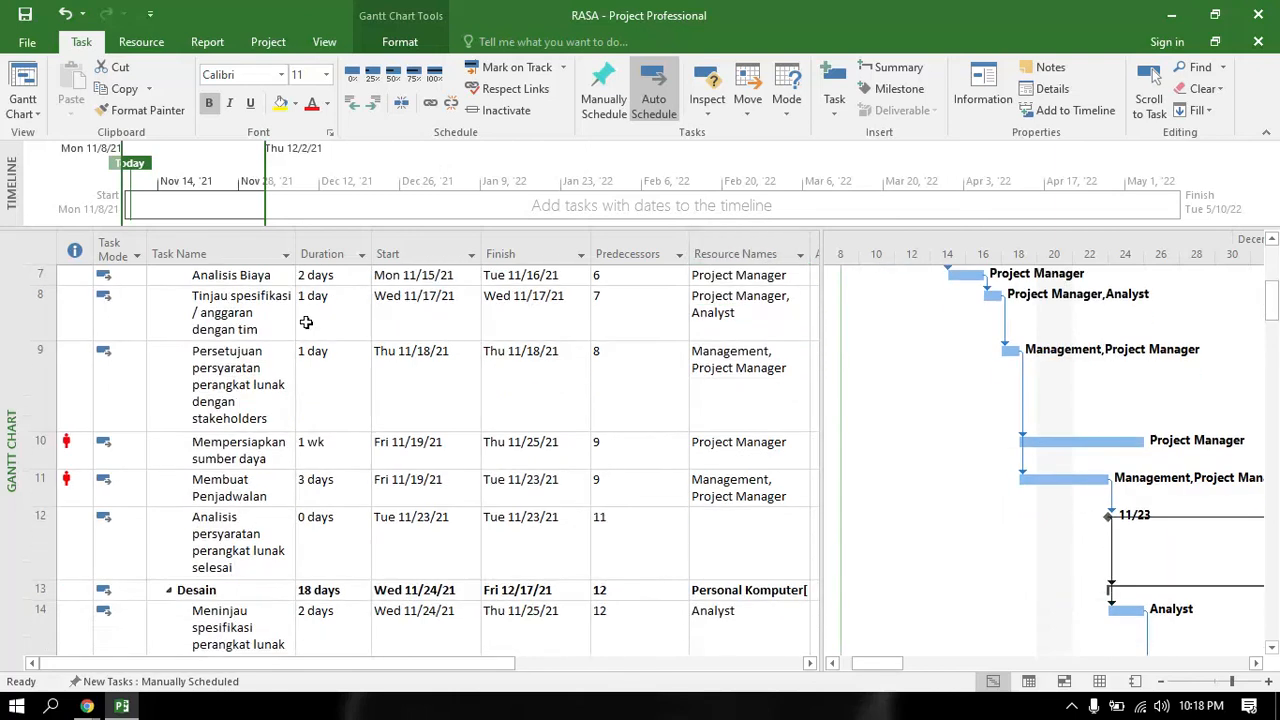
click(1272, 240)
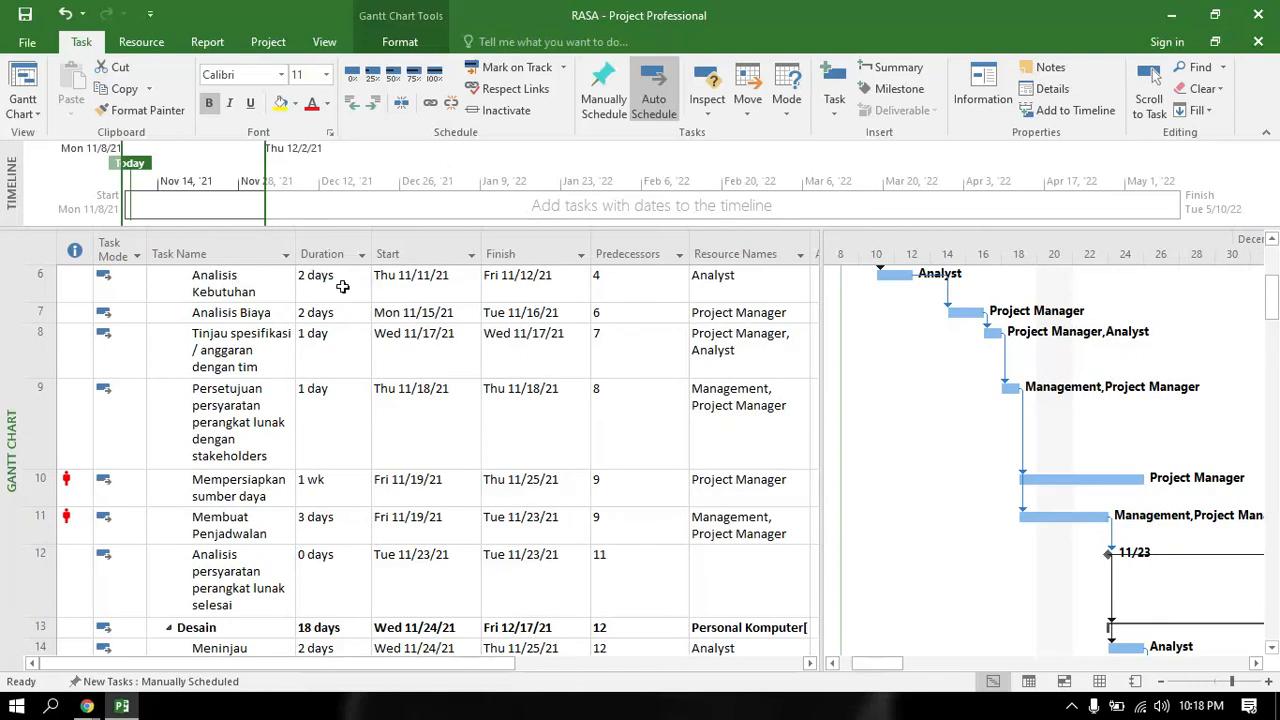
click(732, 282)
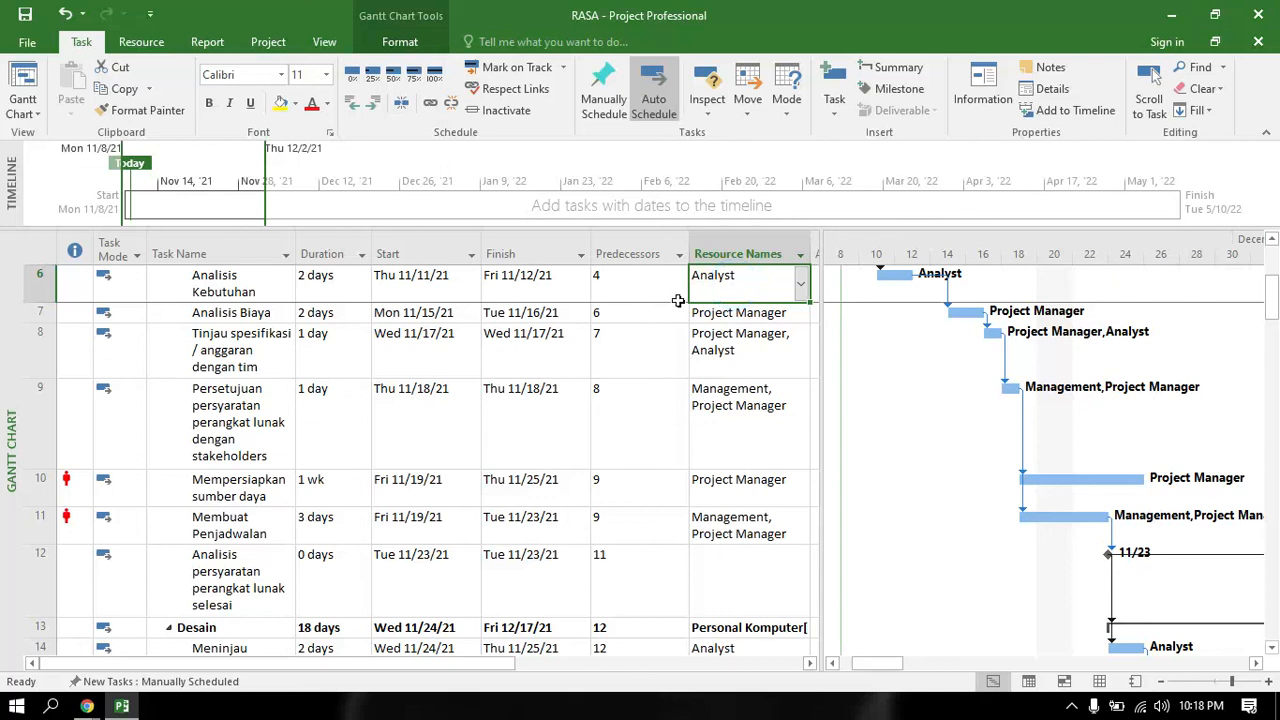
Step: Review the Analisis Biaya, Tinjau spesifikasi / anggaran dengan tim and Persetujuan persyaratan perangkat lunak tasks with their assigned resources
click(258, 312)
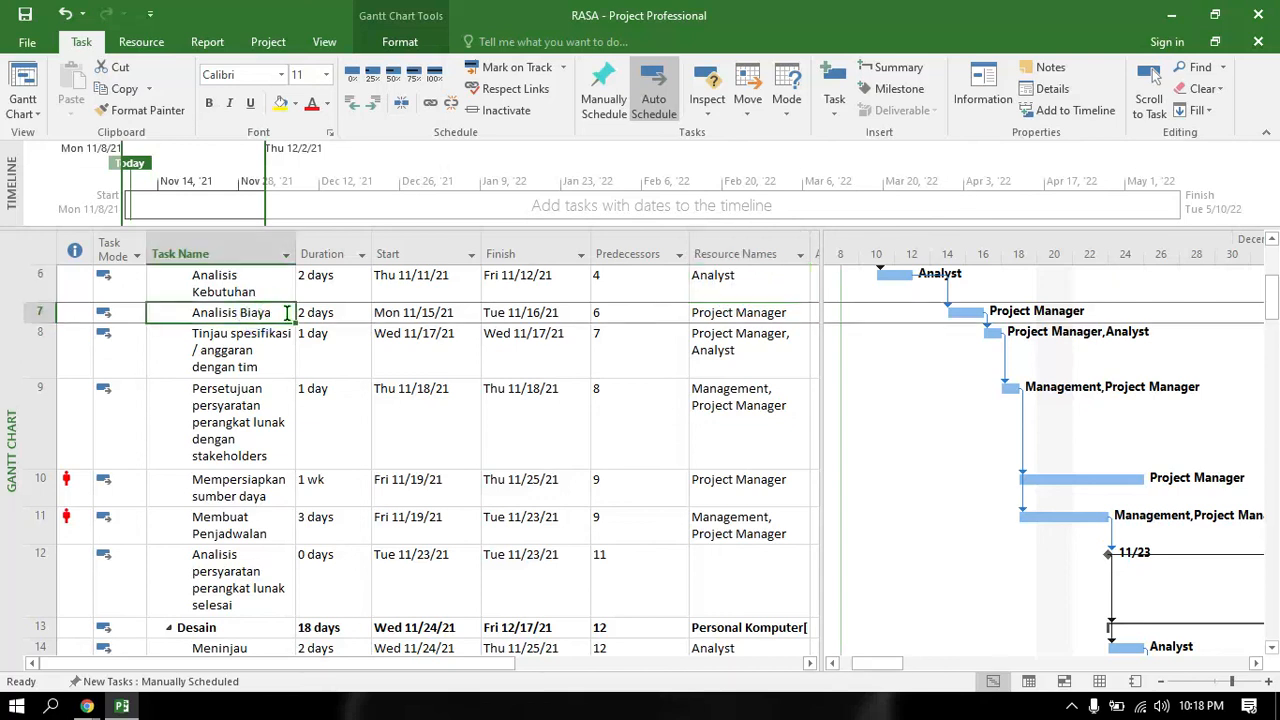
click(779, 310)
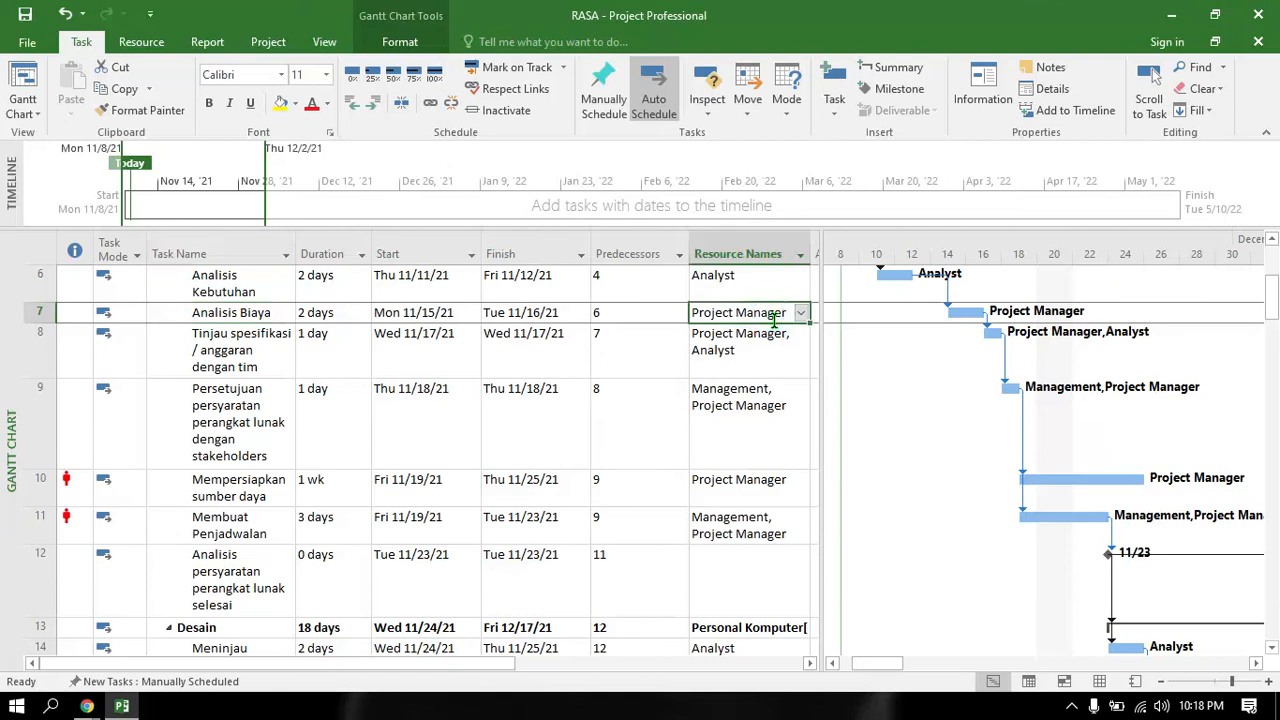
click(253, 352)
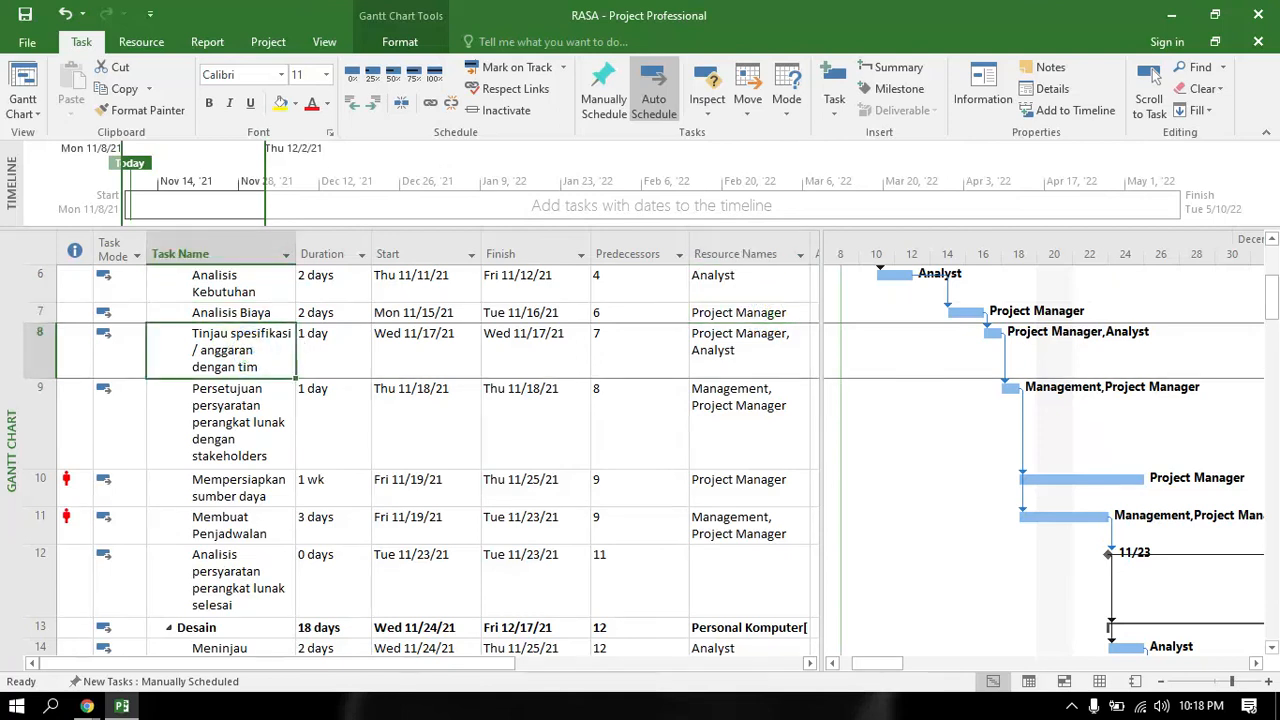
click(742, 352)
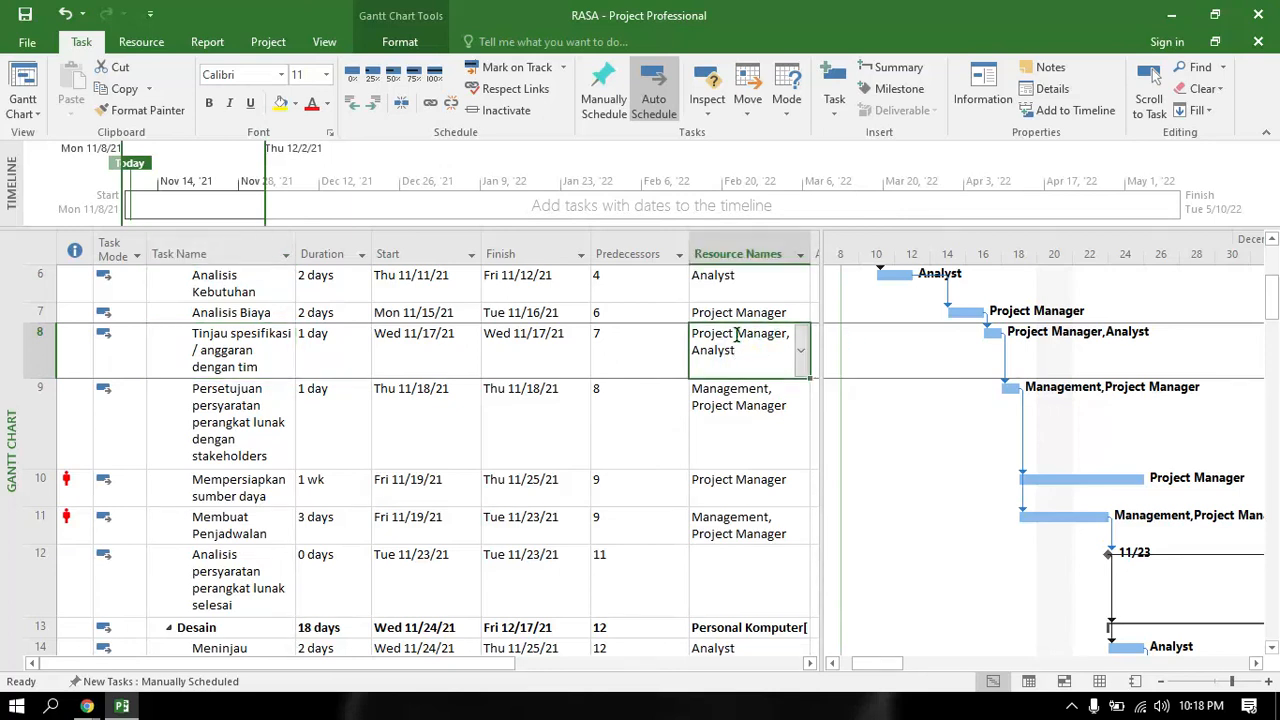
click(230, 410)
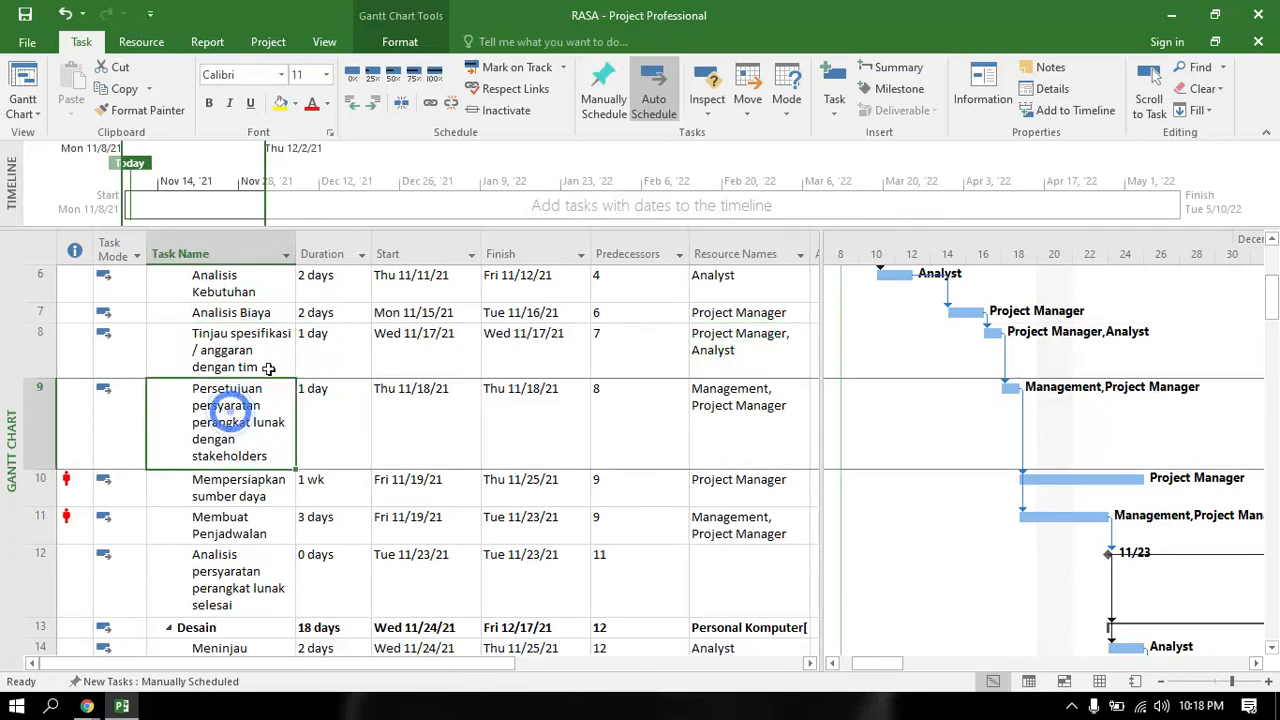
click(738, 403)
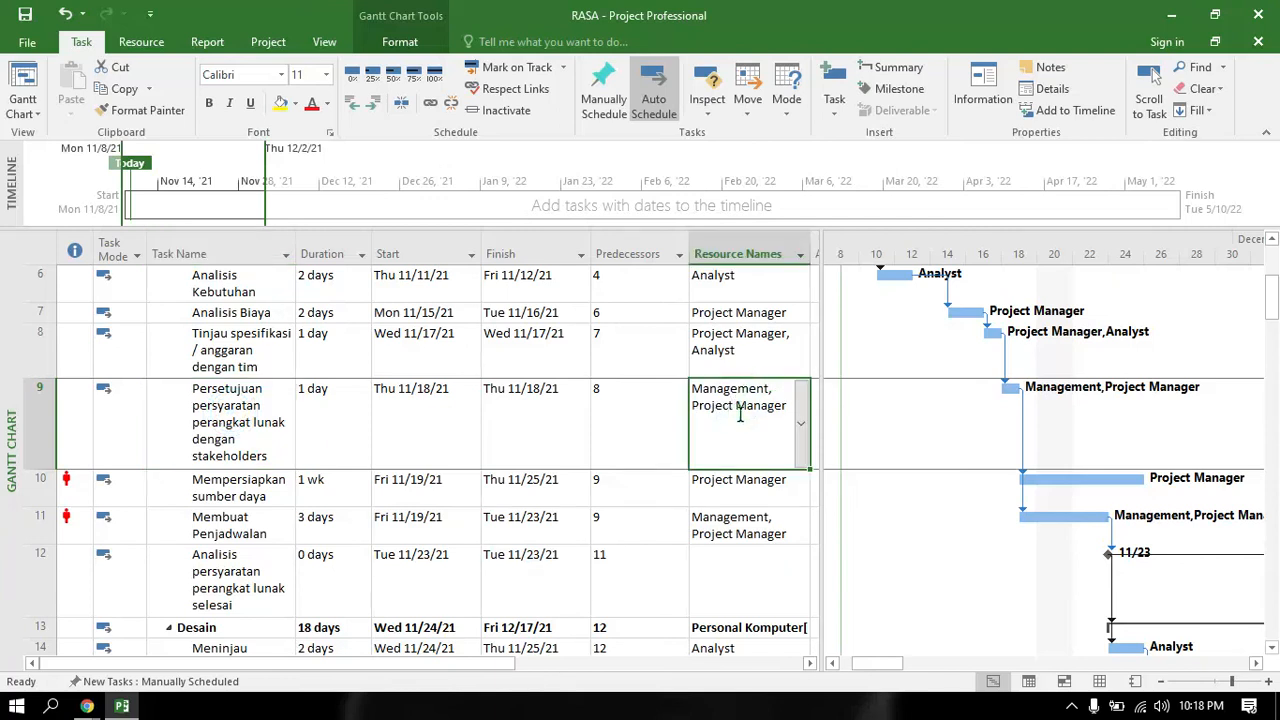
Step: Review the Mempersiapkan sumber daya and Membuat Penjadwalan tasks and the finish date of the phase's closing milestone
click(238, 489)
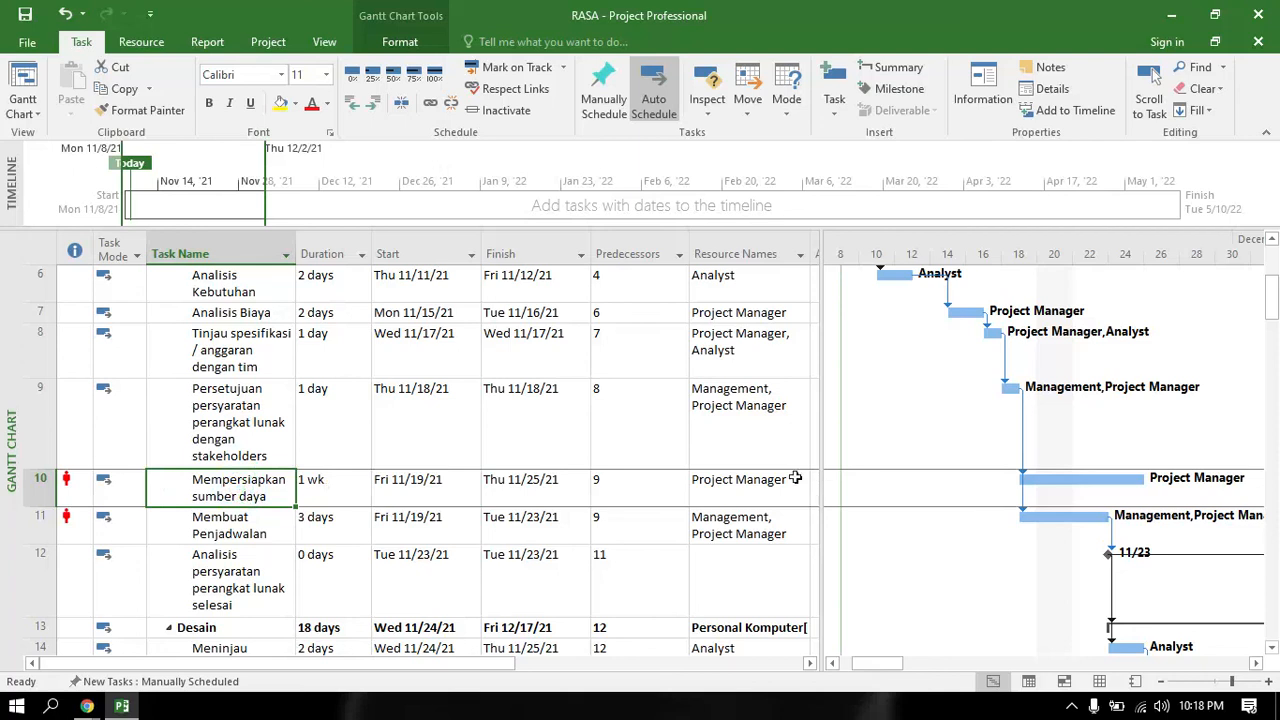
click(739, 483)
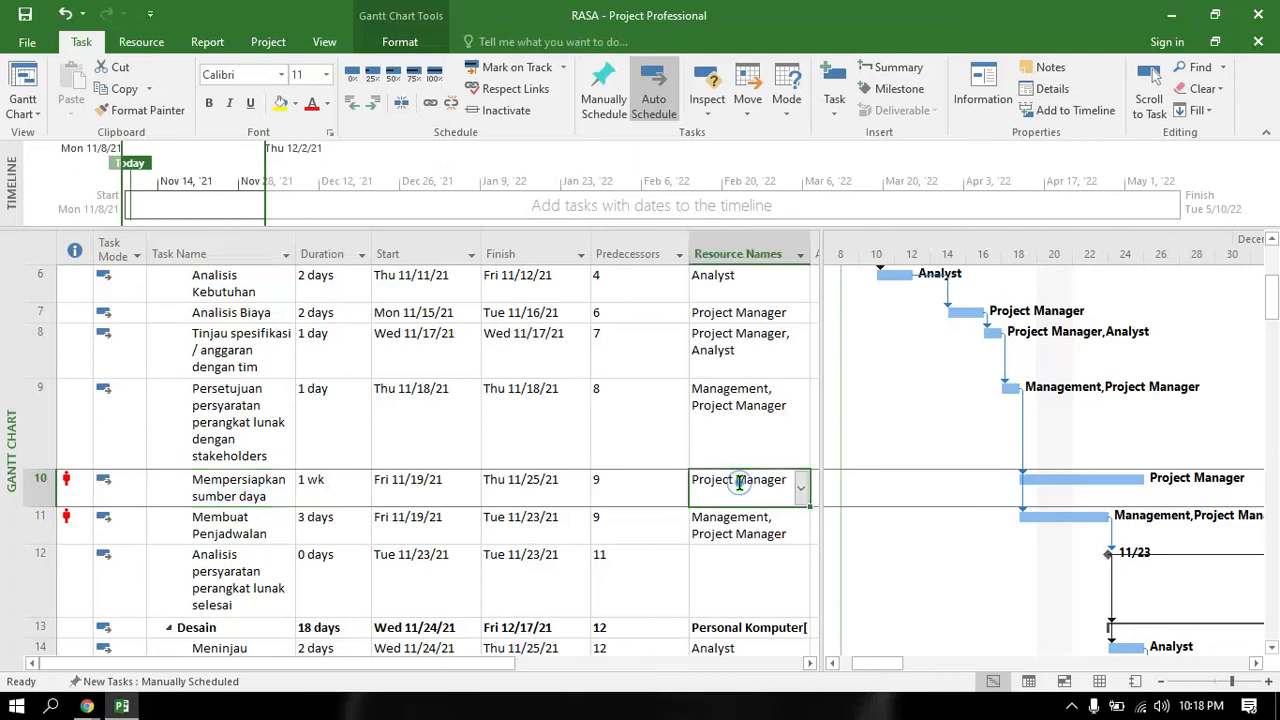
click(265, 533)
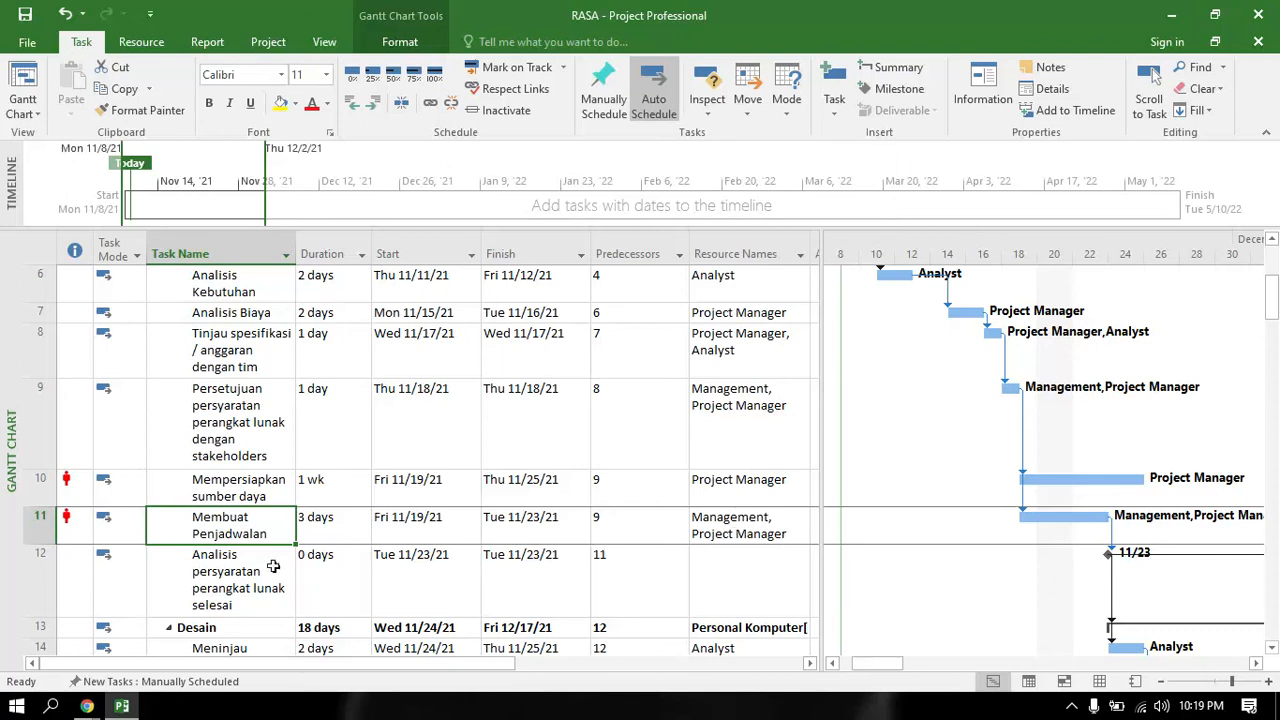
click(235, 578)
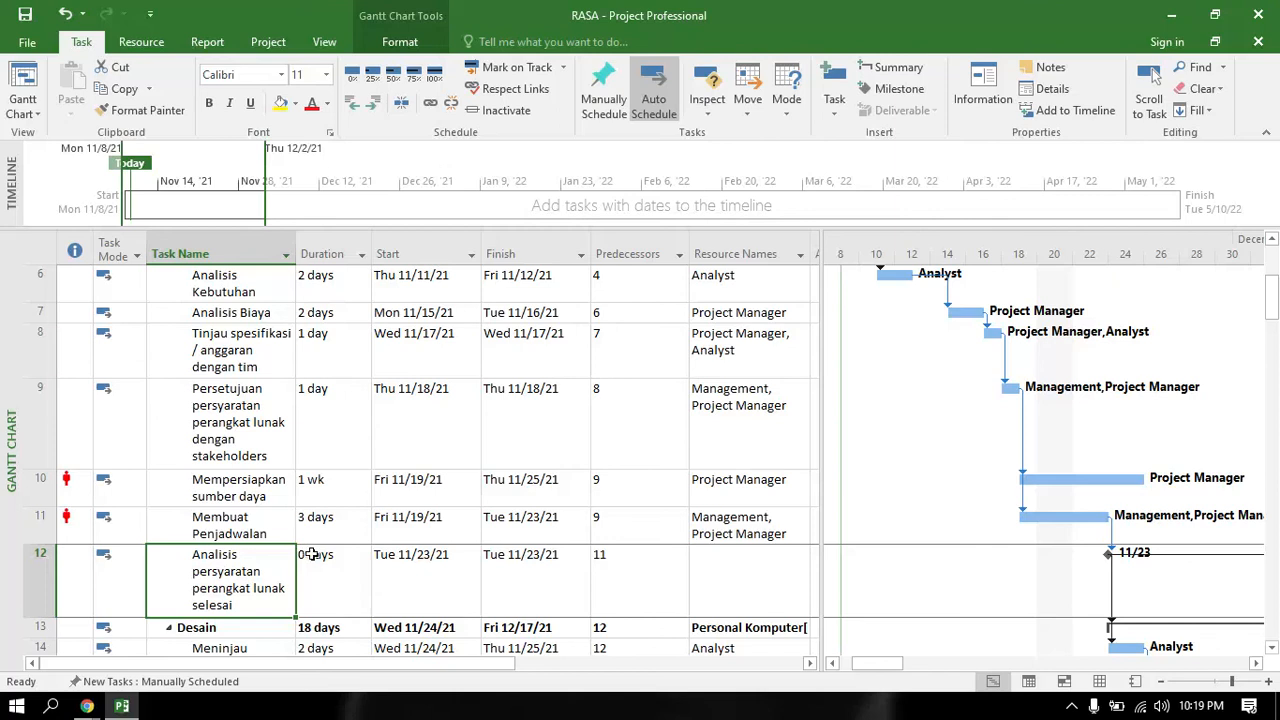
click(566, 570)
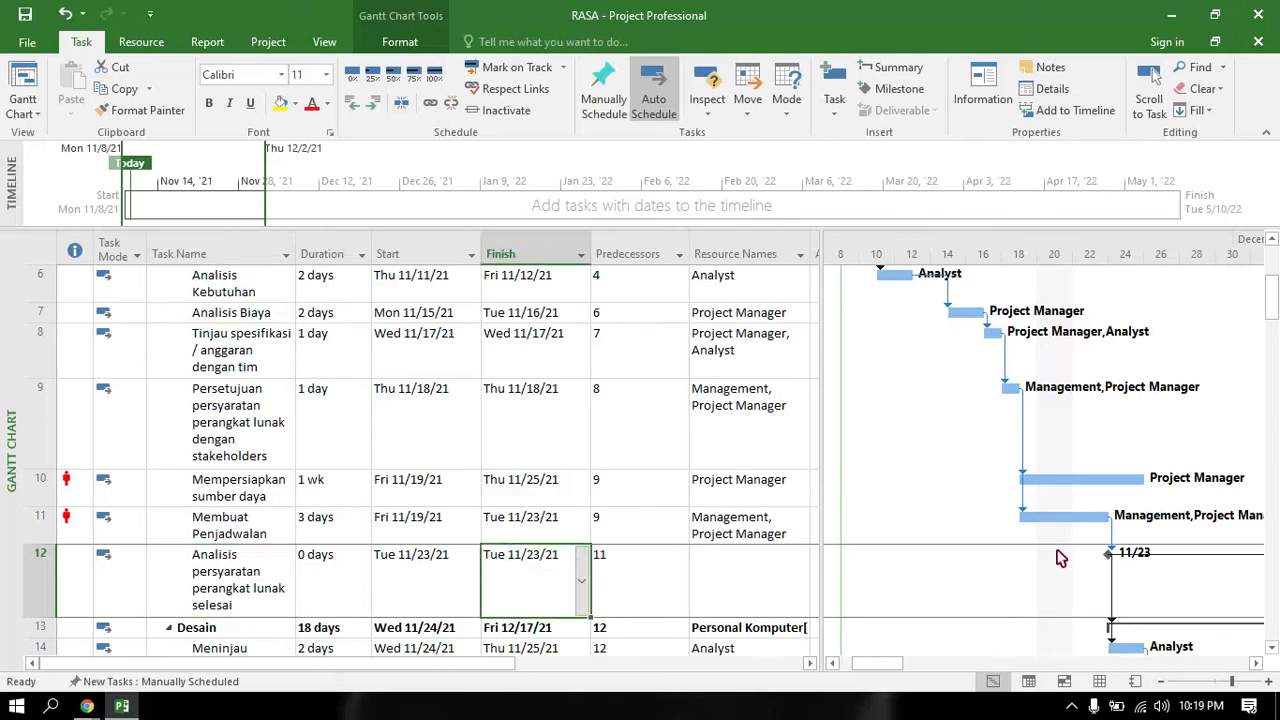
Step: Examine the Desain phase's tasks with their durations, dates, predecessors, resources and Gantt bars
scroll(1060, 555, up, 3)
scroll(910, 370, down, 3)
scroll(479, 510, down, 5)
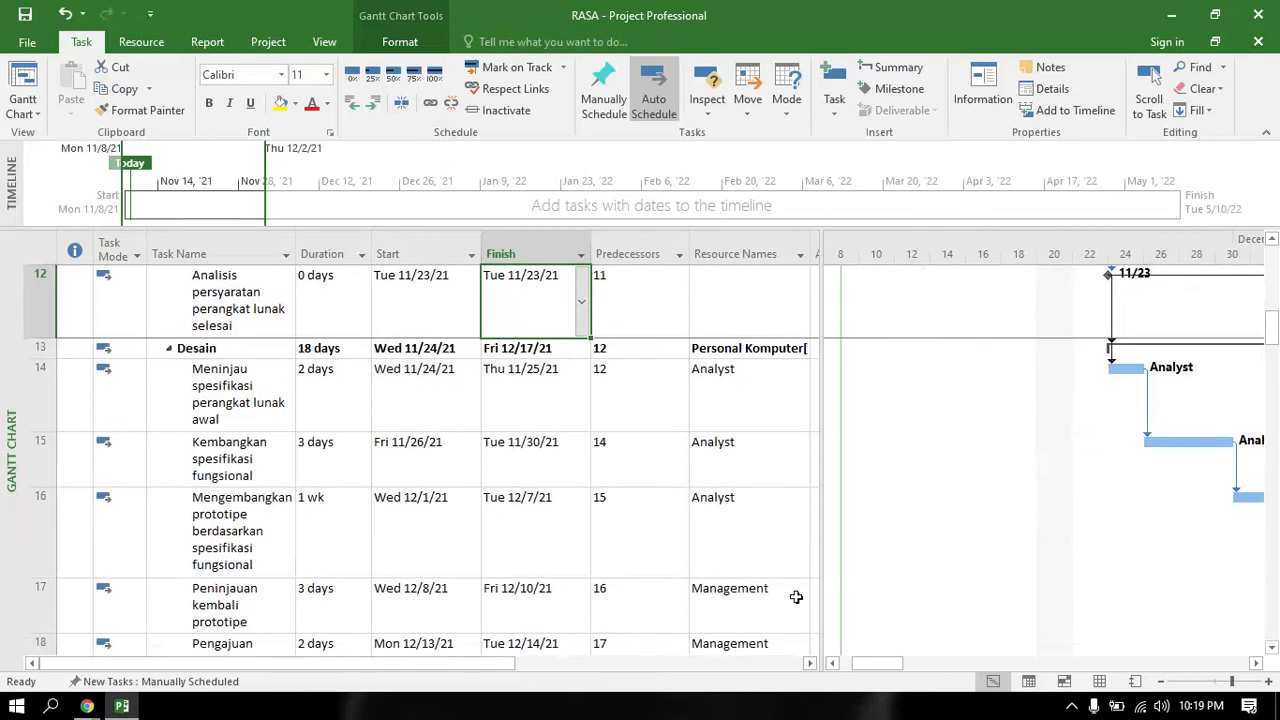
click(1271, 647)
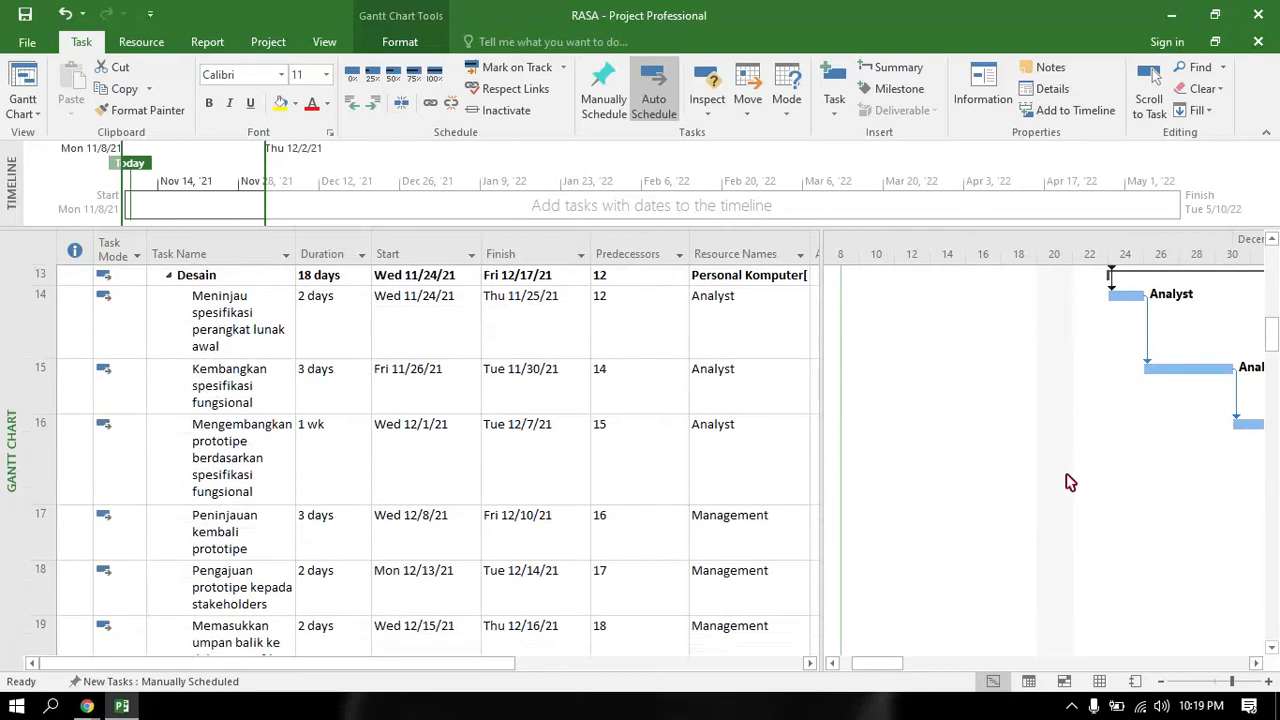
drag(895, 663, 929, 674)
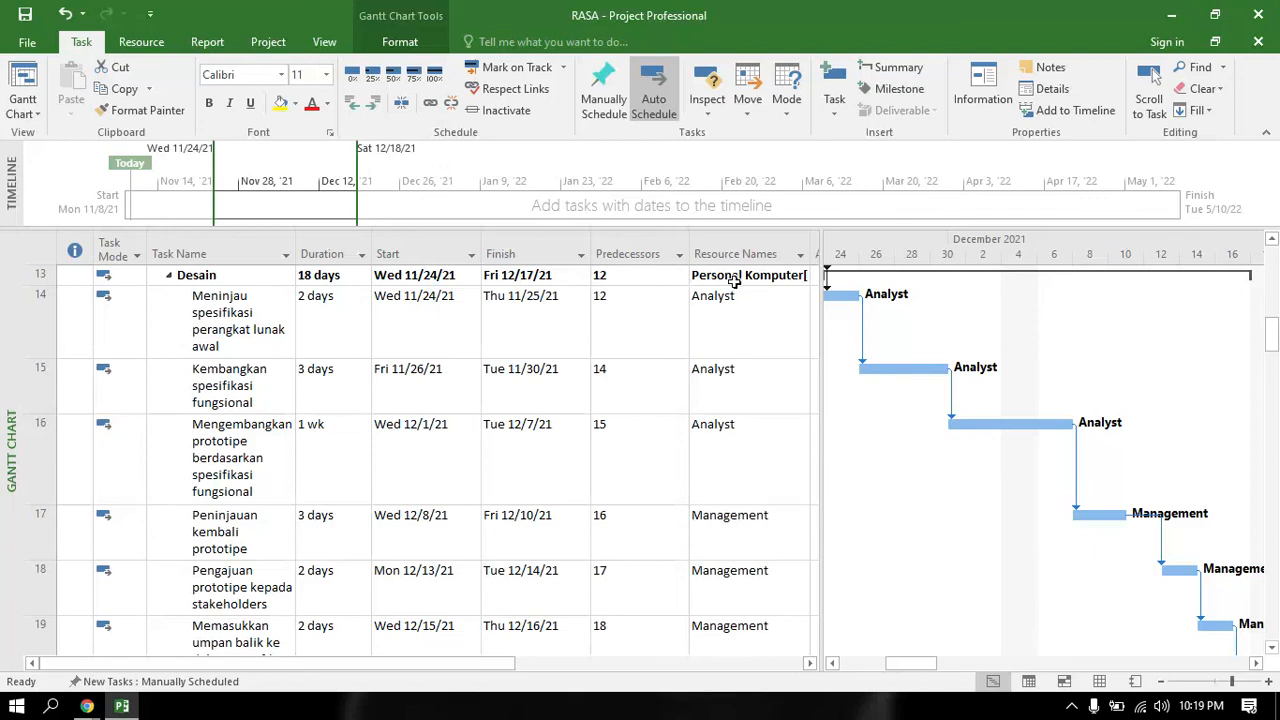
drag(691, 253, 680, 253)
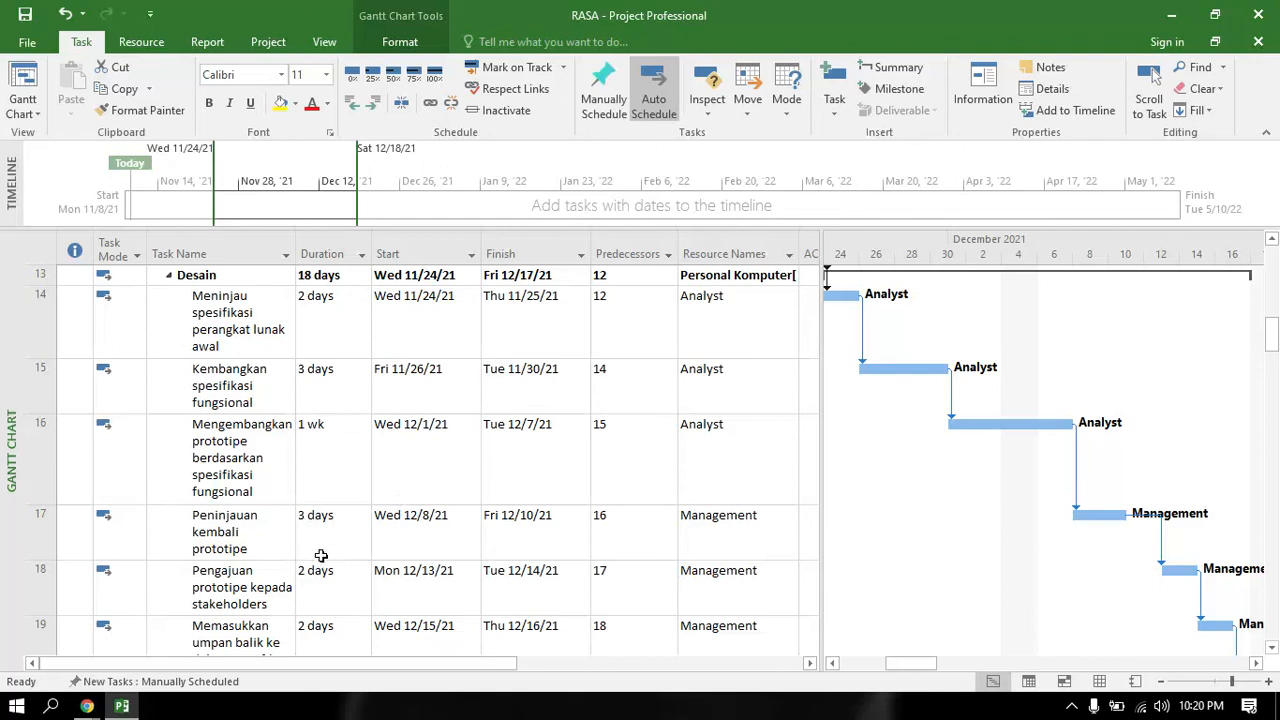
scroll(320, 555, down, 3)
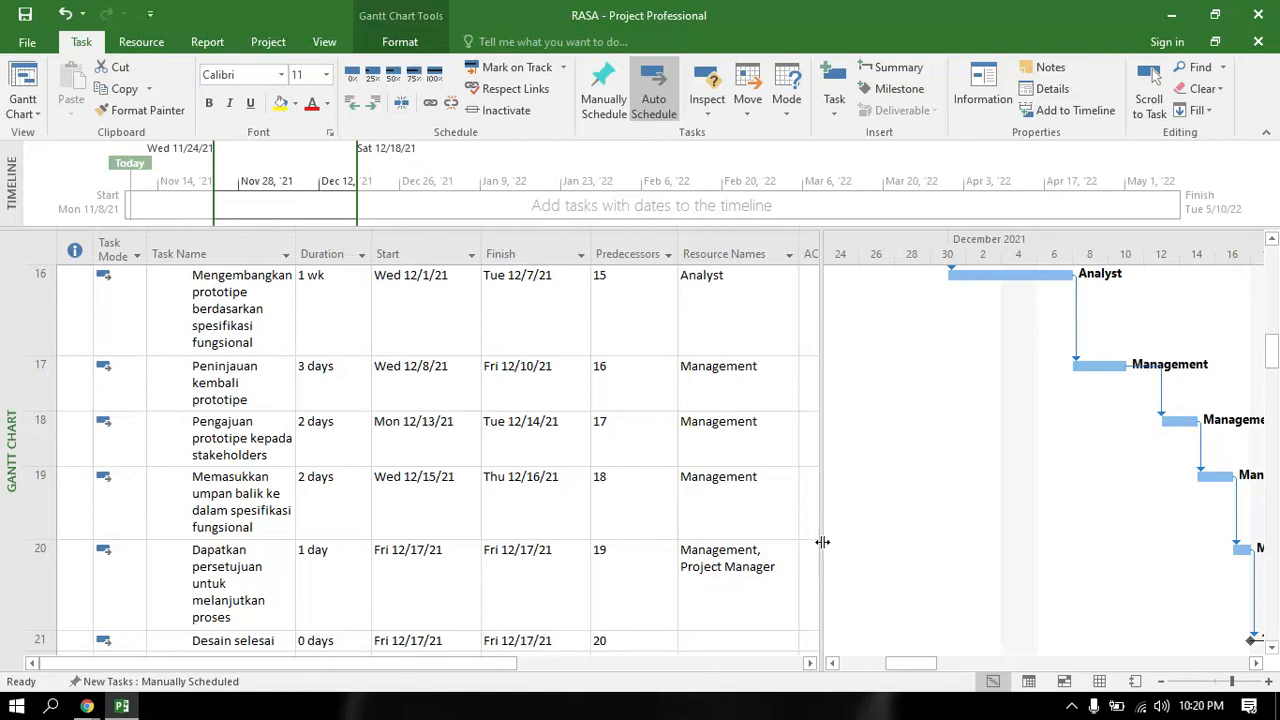
scroll(866, 532, up, 2)
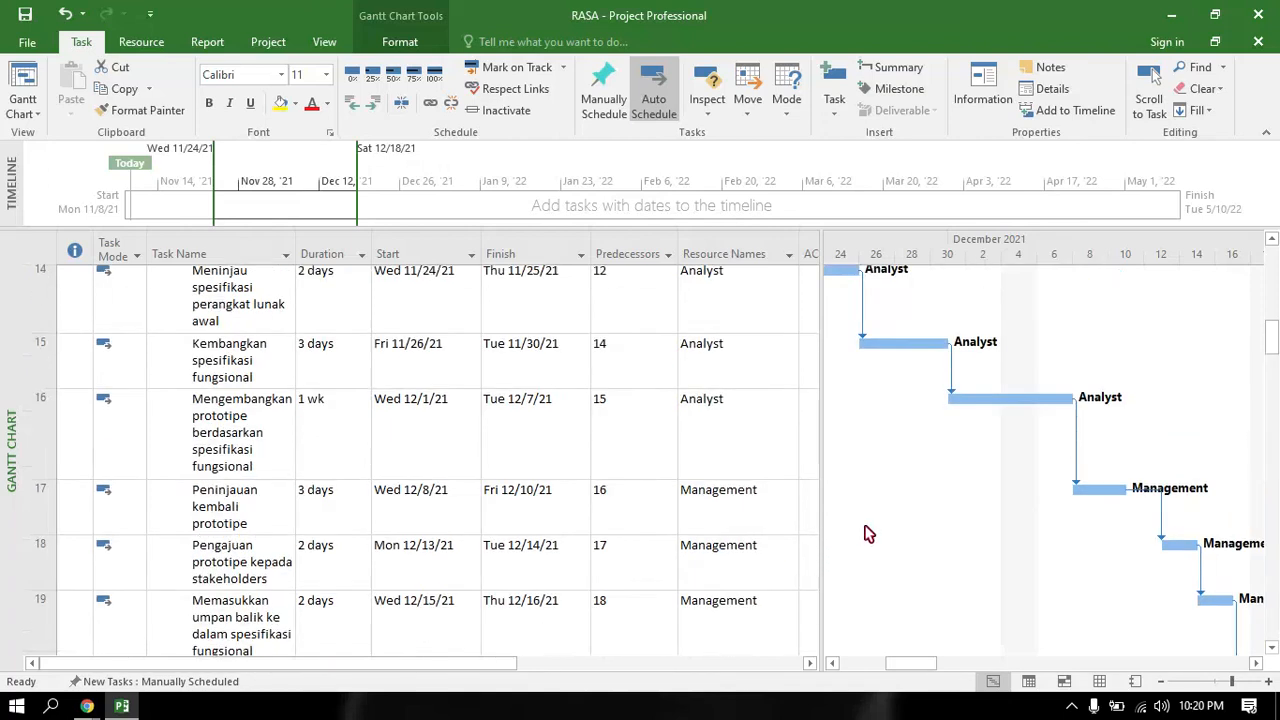
scroll(673, 561, down, 4)
scroll(673, 561, down, 1)
scroll(673, 561, up, 2)
Step: Review the Pengembangan phase's duration and check which resources are assigned to it in its resource list
scroll(673, 561, down, 4)
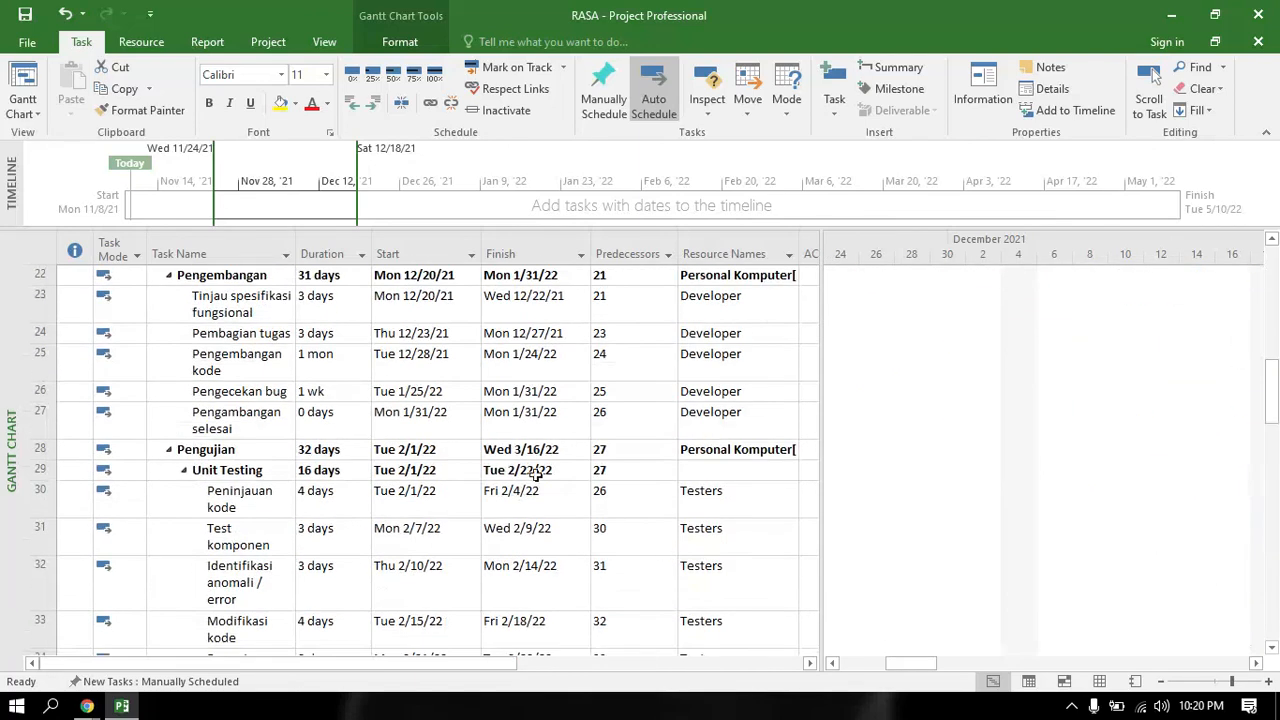
scroll(679, 474, up, 2)
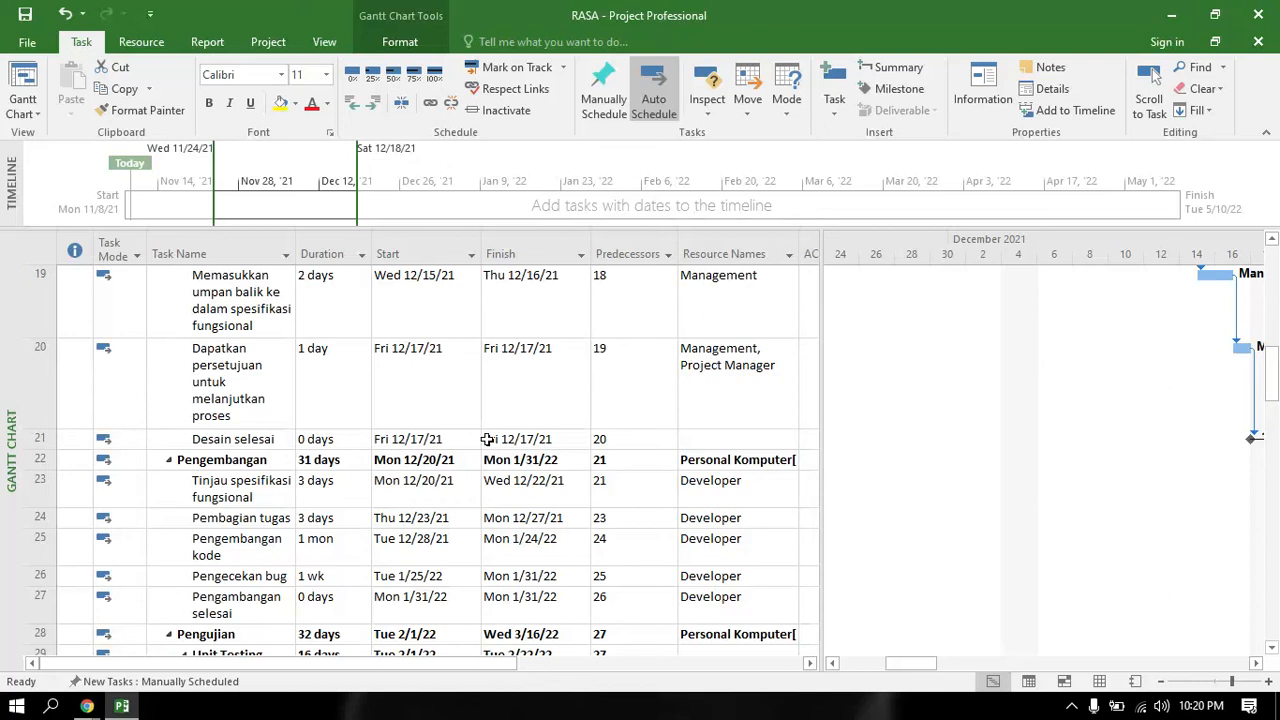
scroll(487, 439, down, 2)
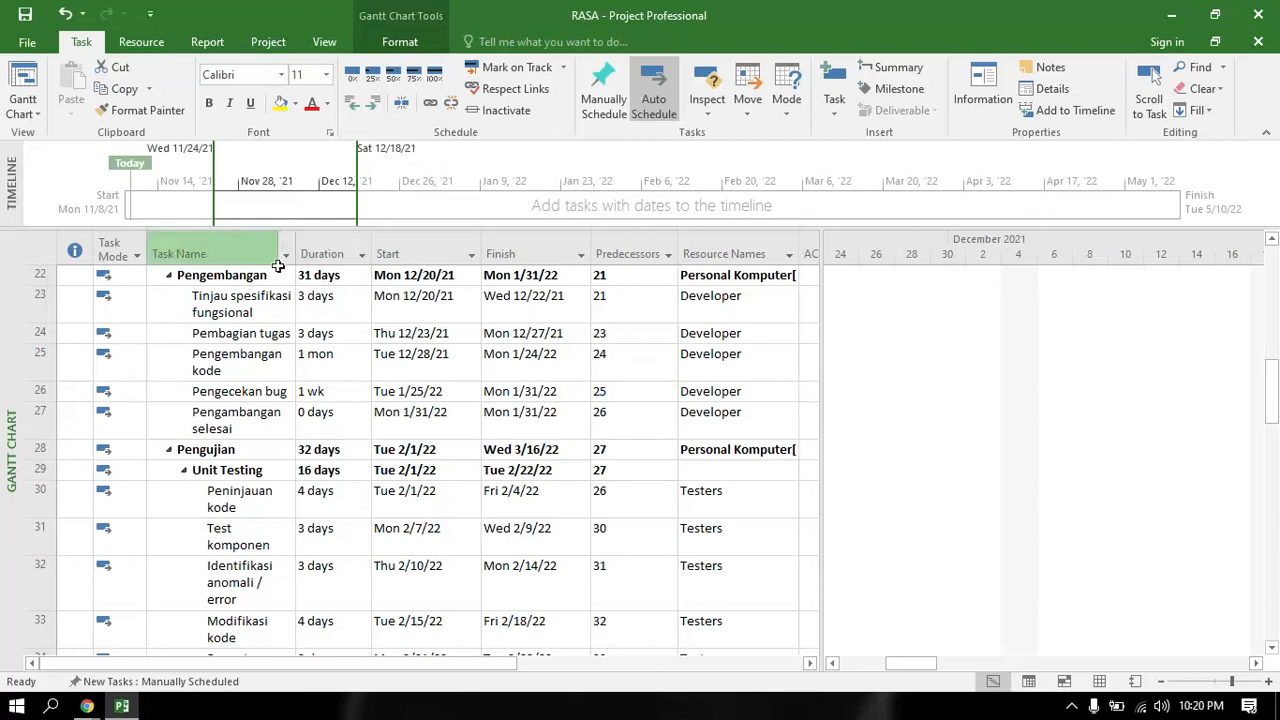
click(320, 276)
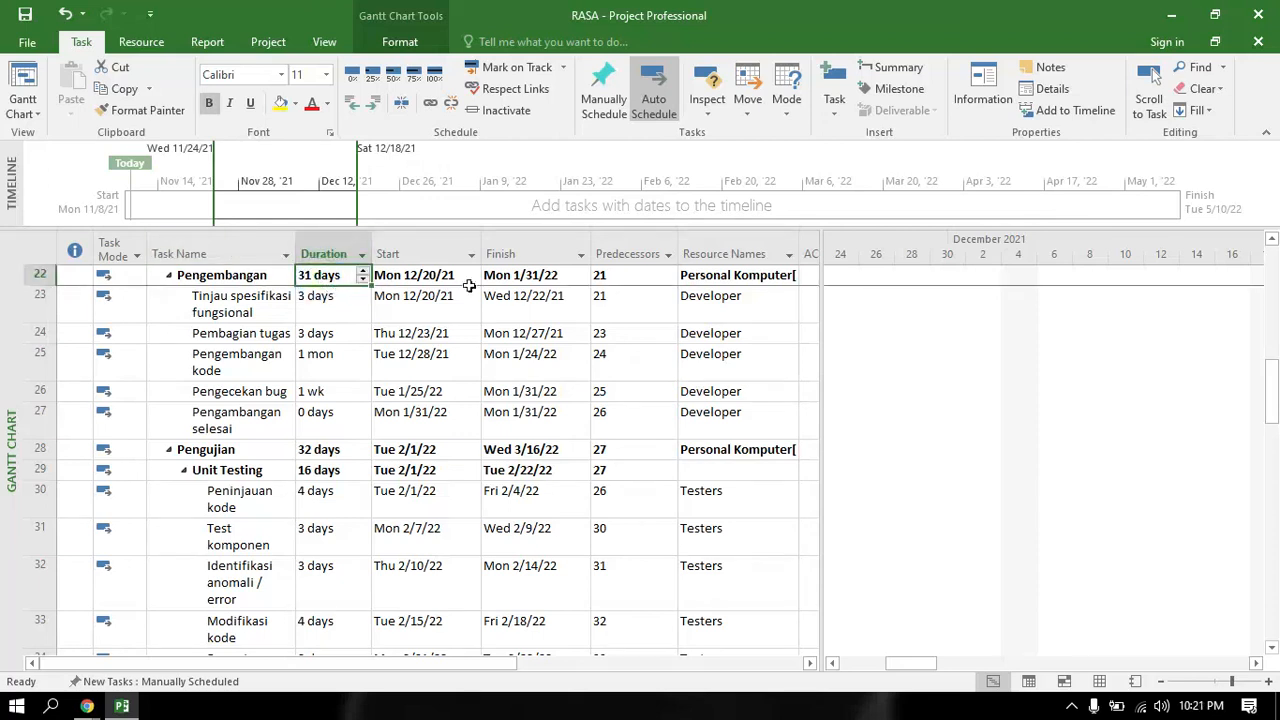
click(707, 277)
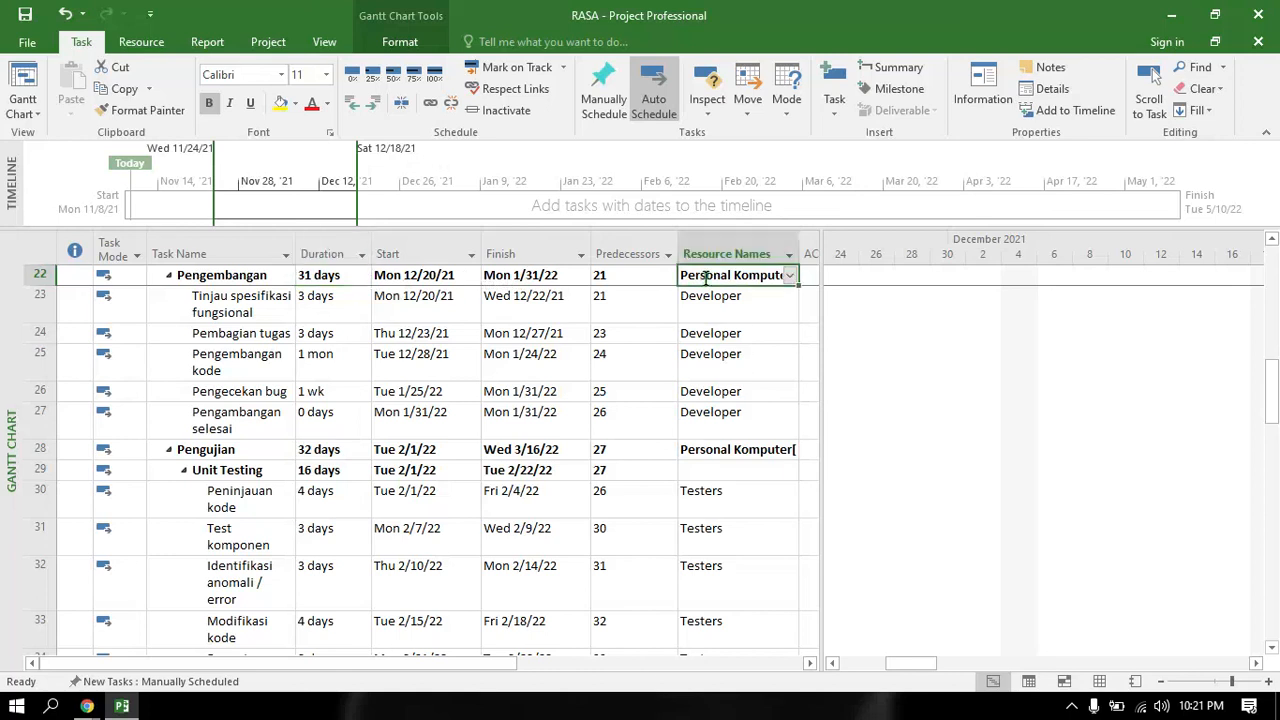
click(790, 276)
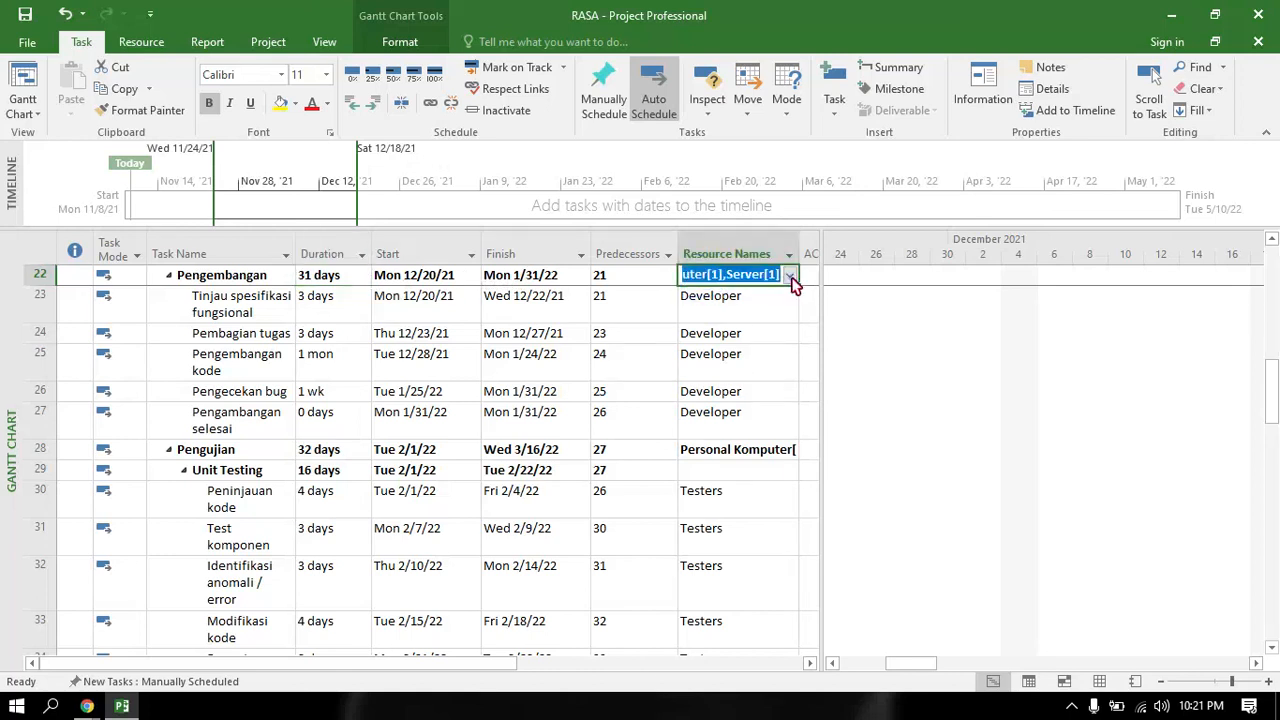
click(726, 448)
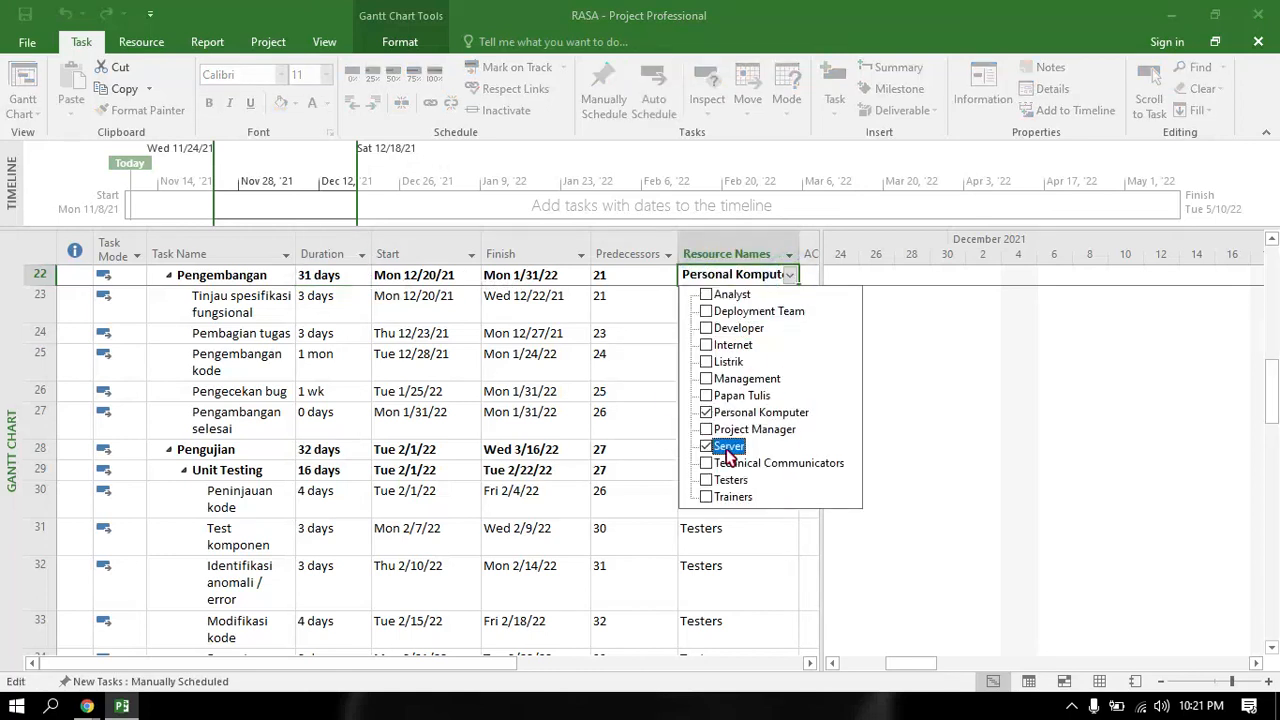
click(615, 292)
Step: Review the Pengembangan subtasks from Tinjau spesifikasi fungsional to the closing milestone, including the coding duration and milestone finish date
click(240, 303)
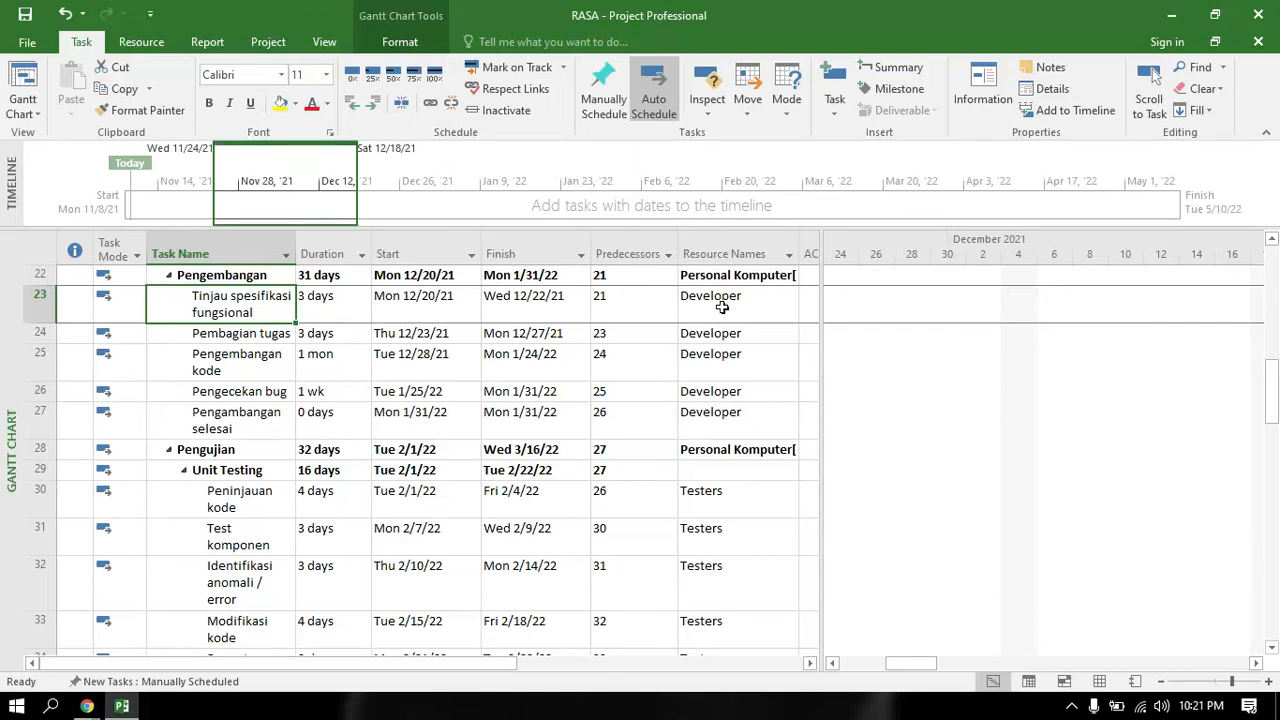
click(237, 336)
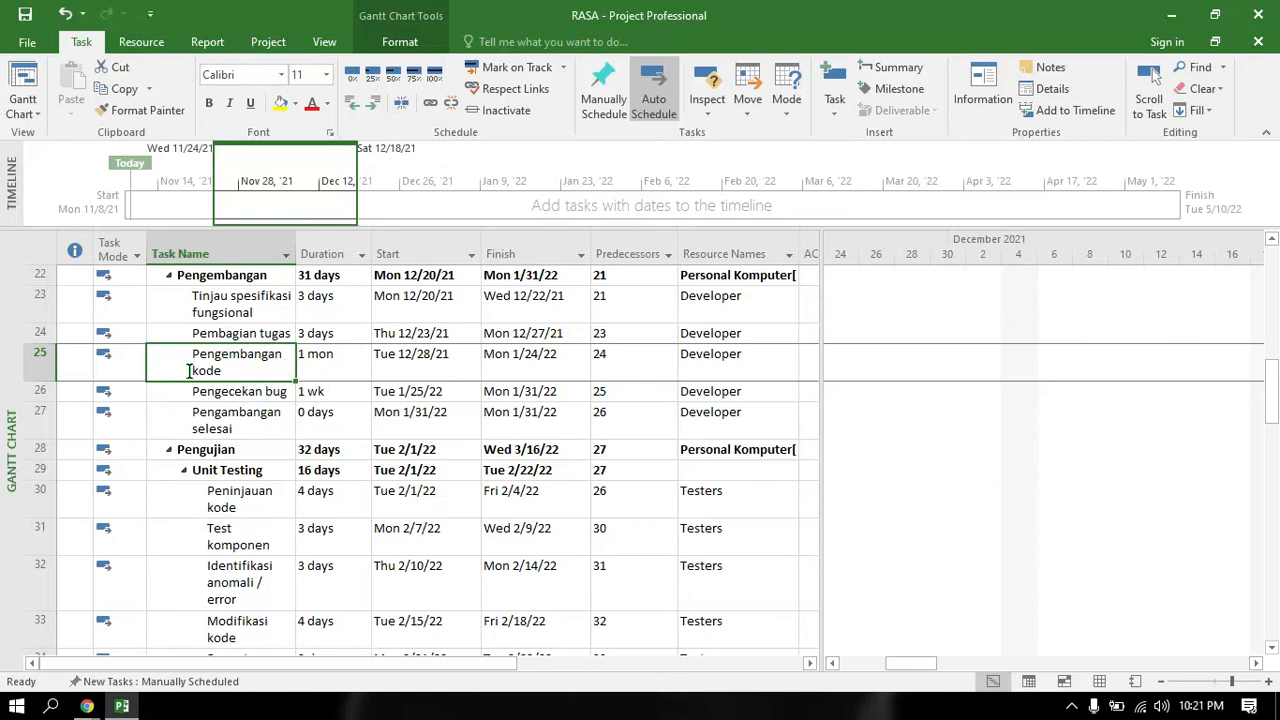
click(329, 358)
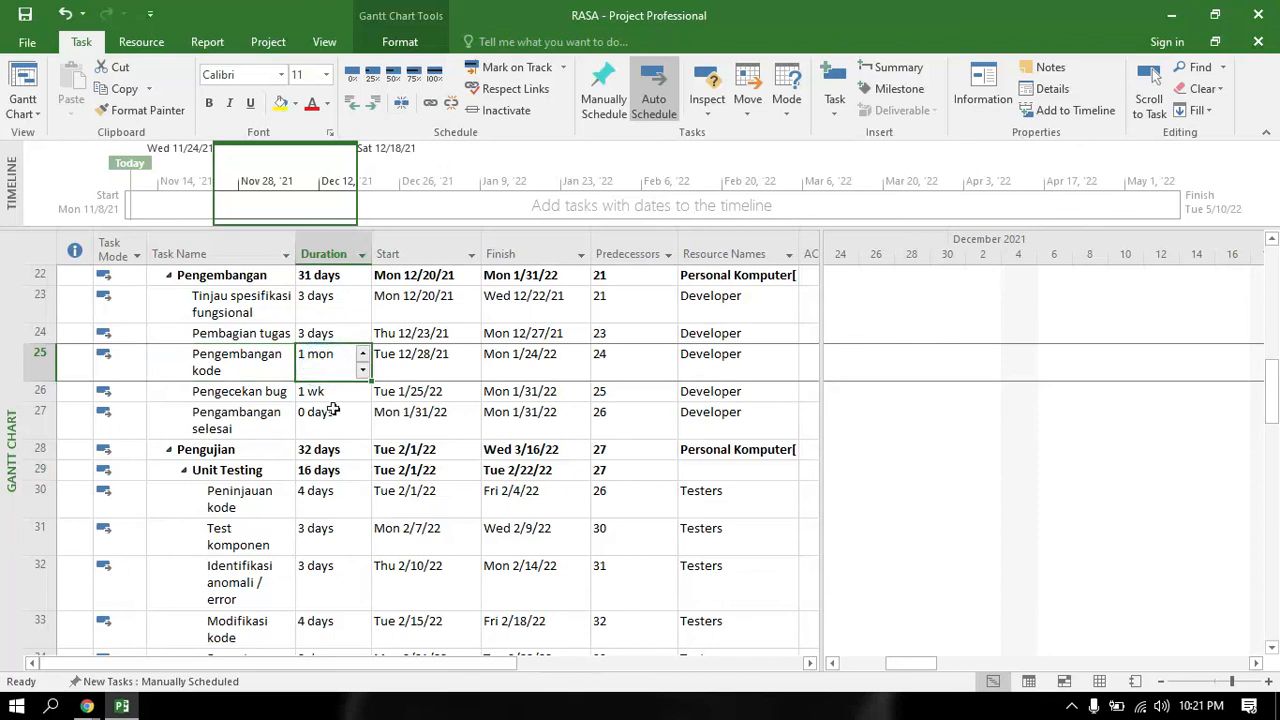
click(270, 399)
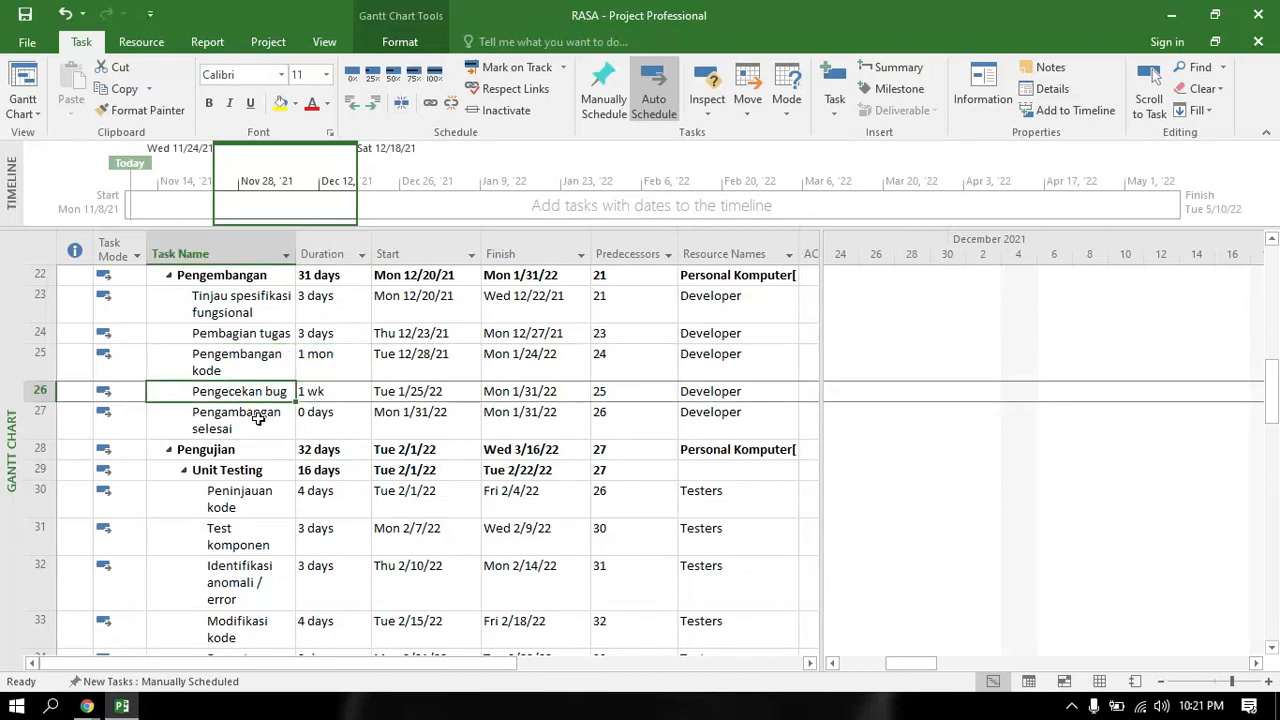
click(220, 420)
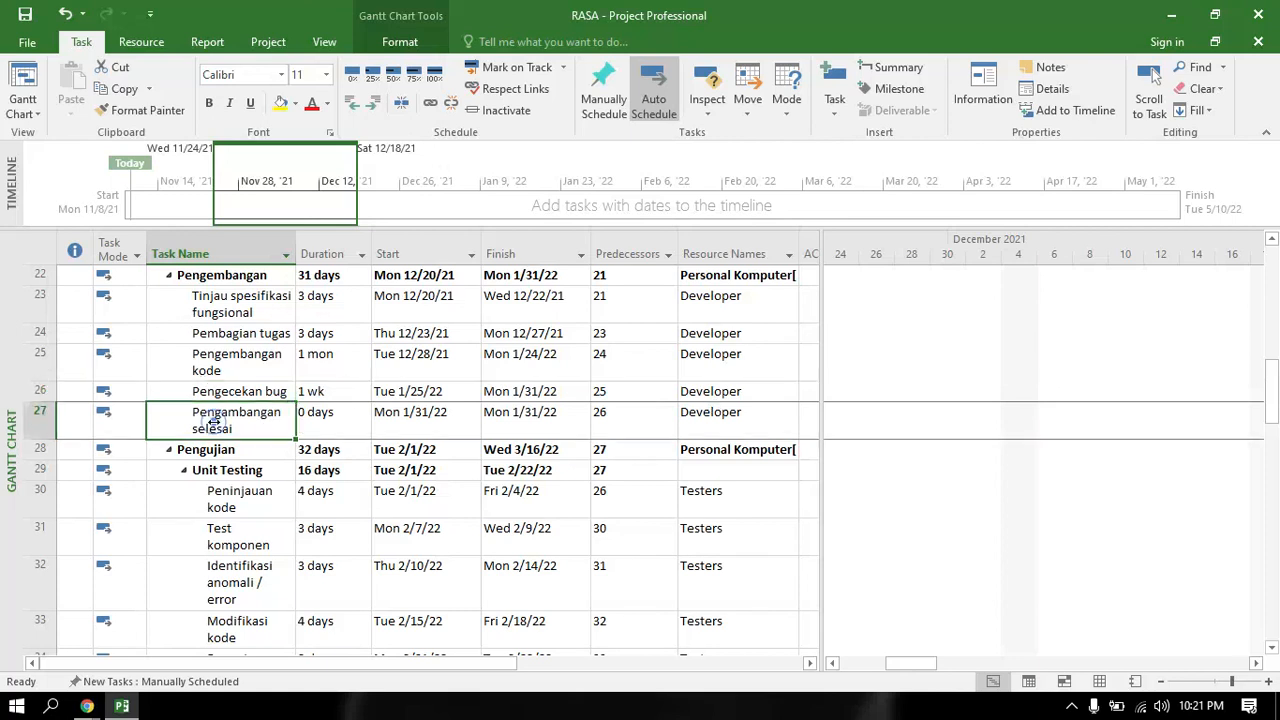
click(520, 416)
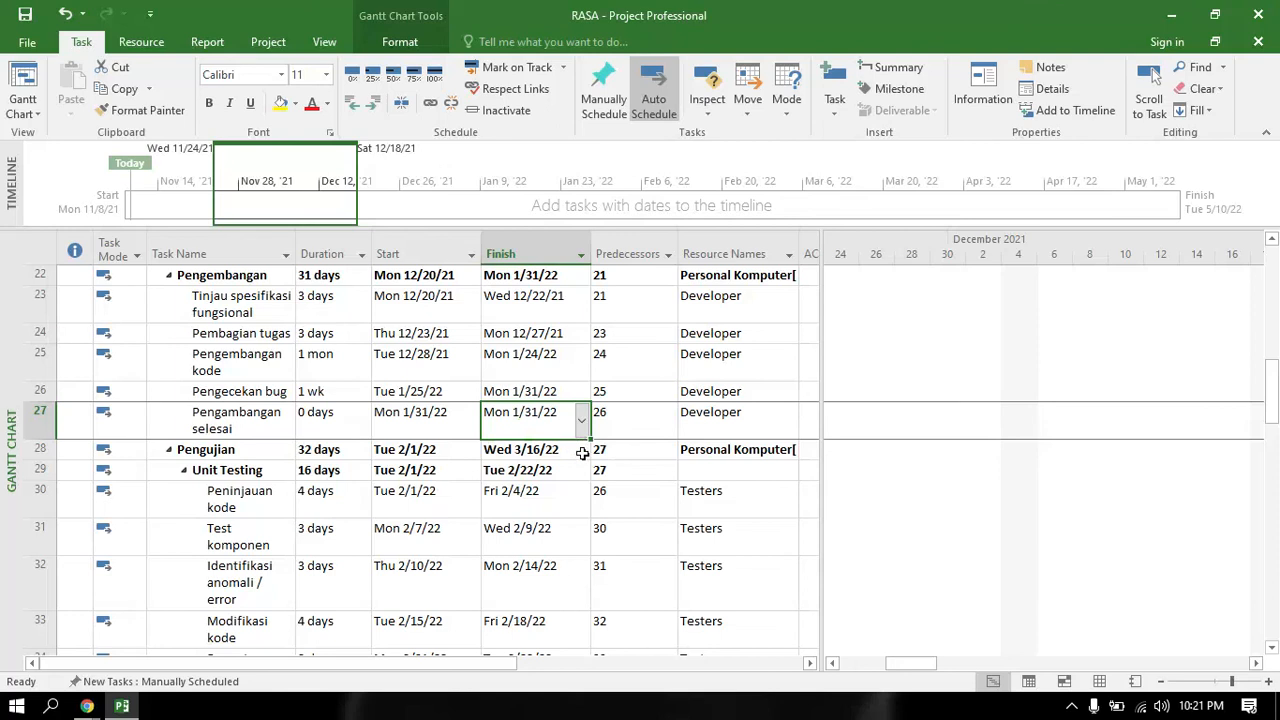
Step: Review the Pengujian phase's duration, start date and finish date with its February 2022 Gantt bars in view
drag(887, 662, 1057, 678)
scroll(654, 498, down, 2)
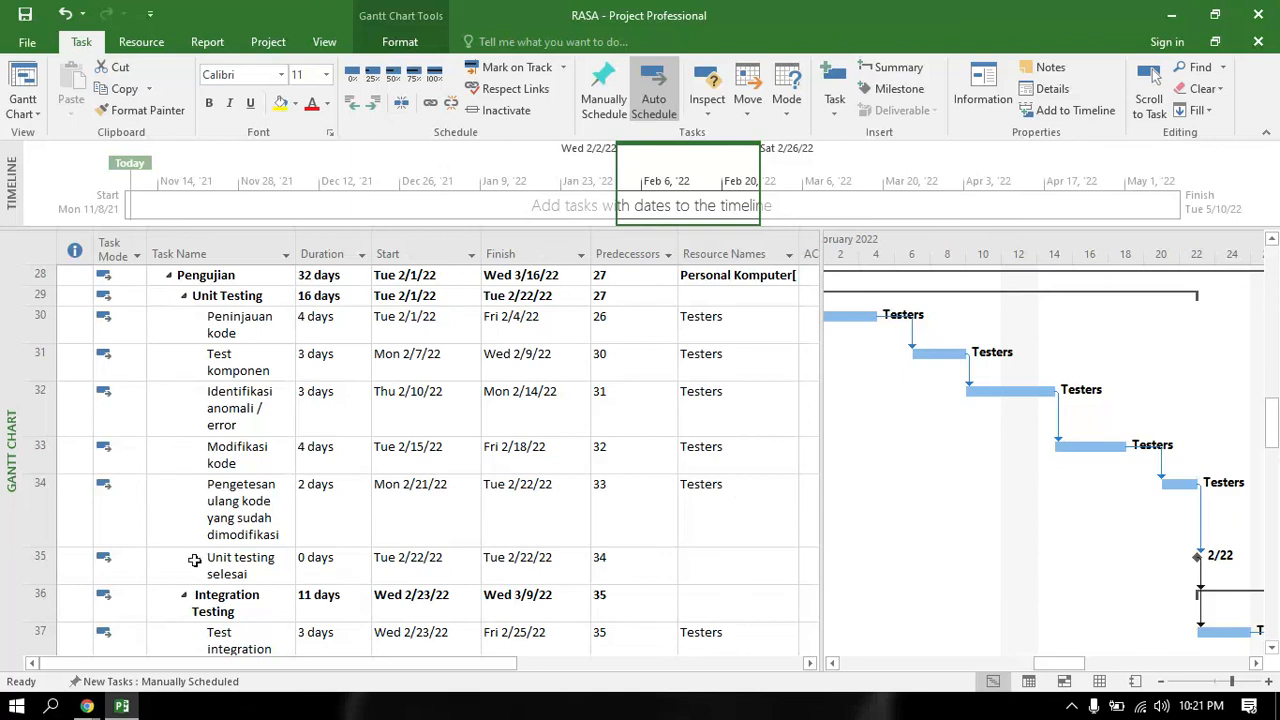
click(332, 277)
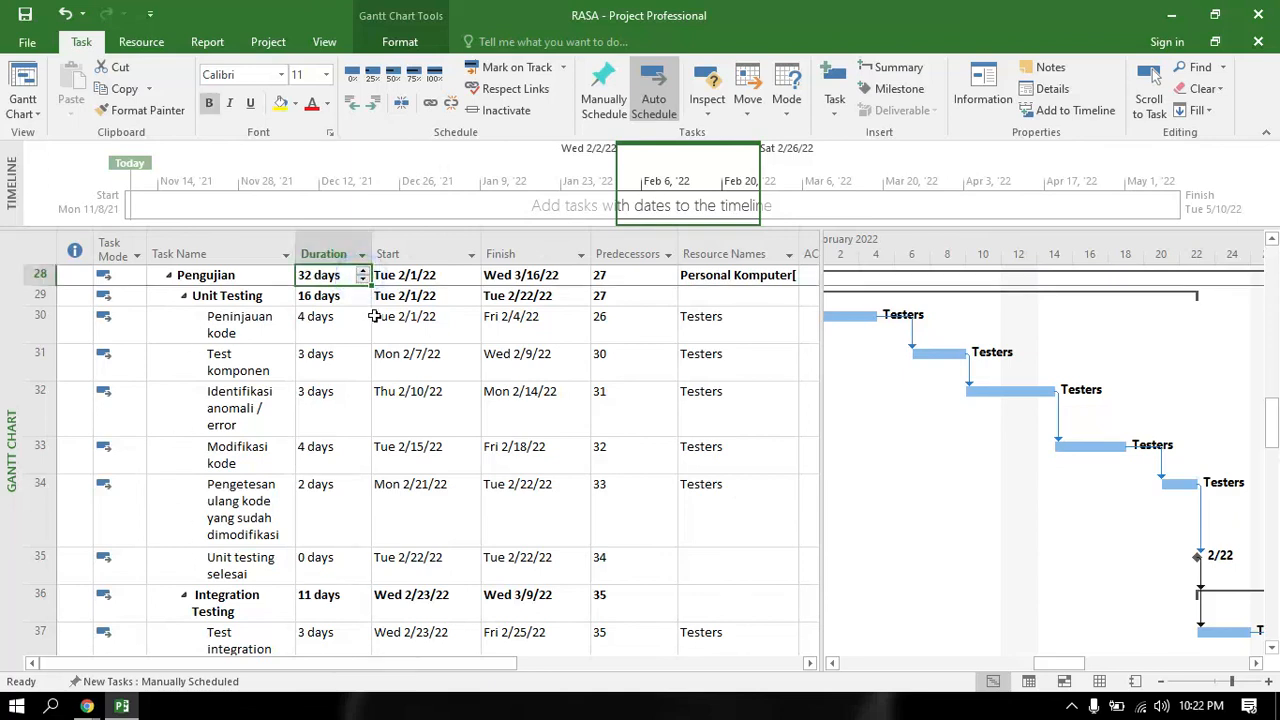
click(440, 282)
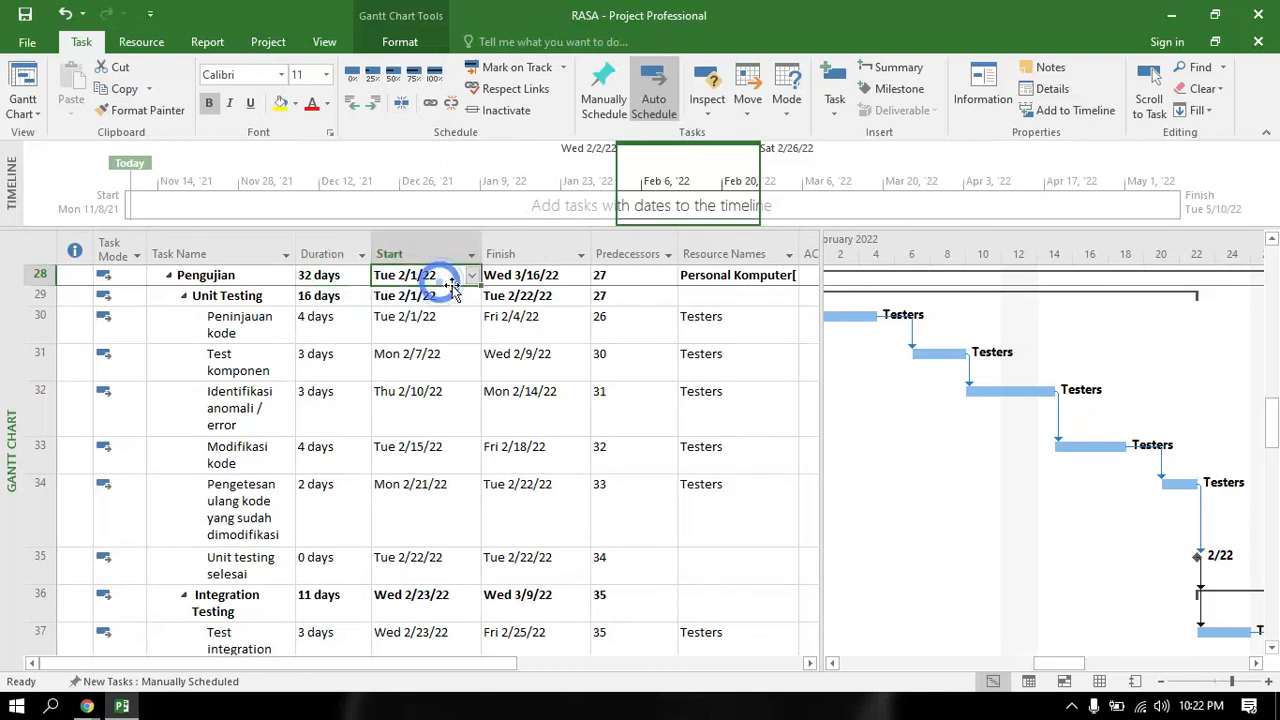
click(556, 281)
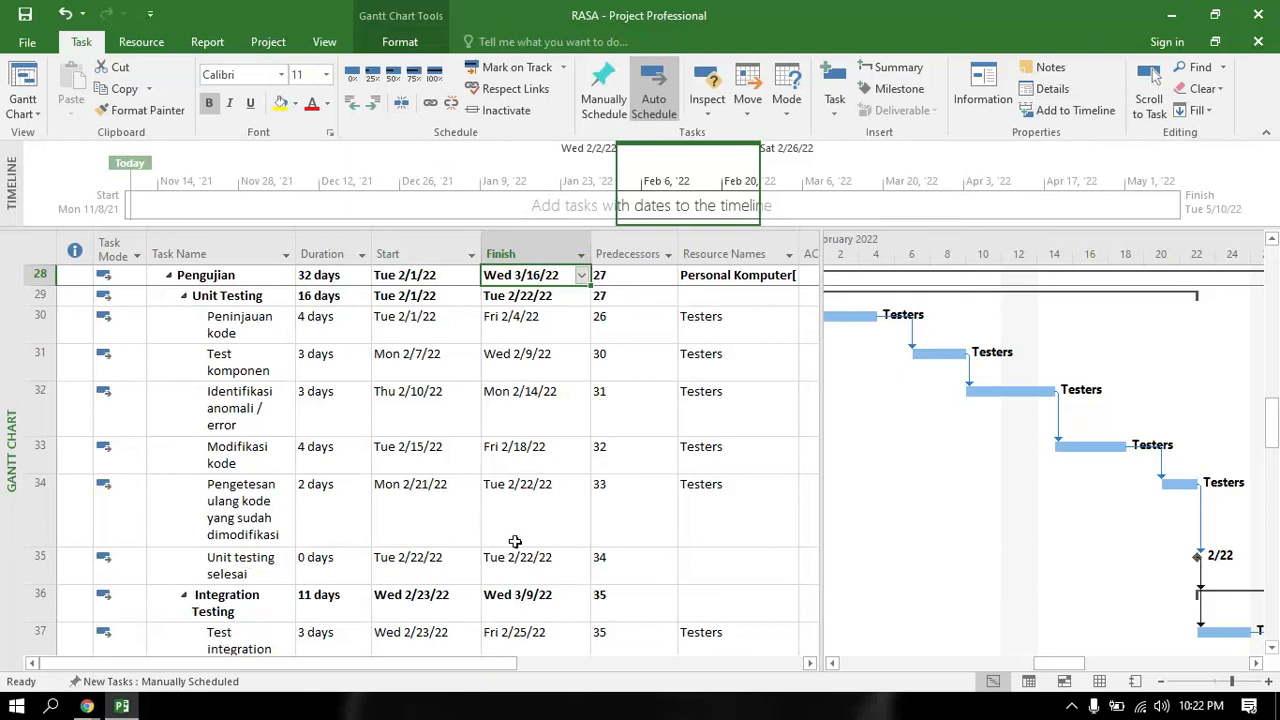
Step: Review the Pengujian subtasks through Integration Testing and Acceptance Testing, checking the finish dates of the Unit testing selesai and Testing selesai milestones
scroll(348, 514, down, 2)
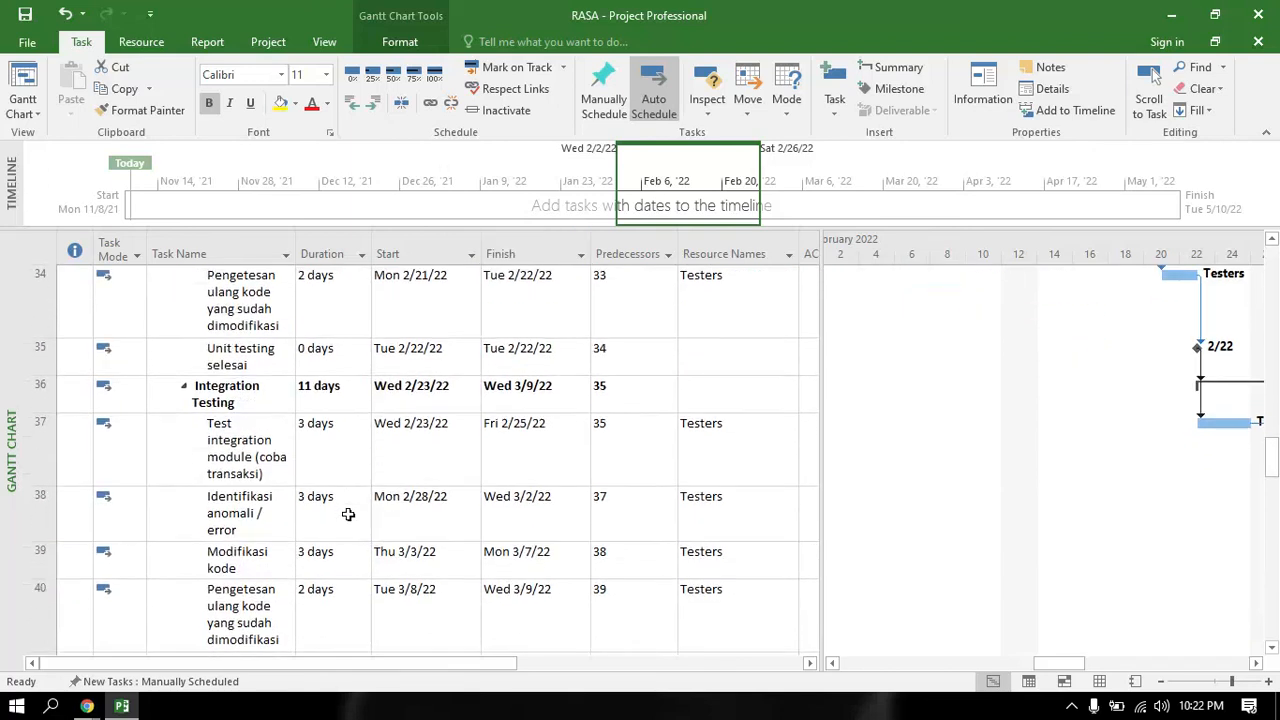
click(506, 368)
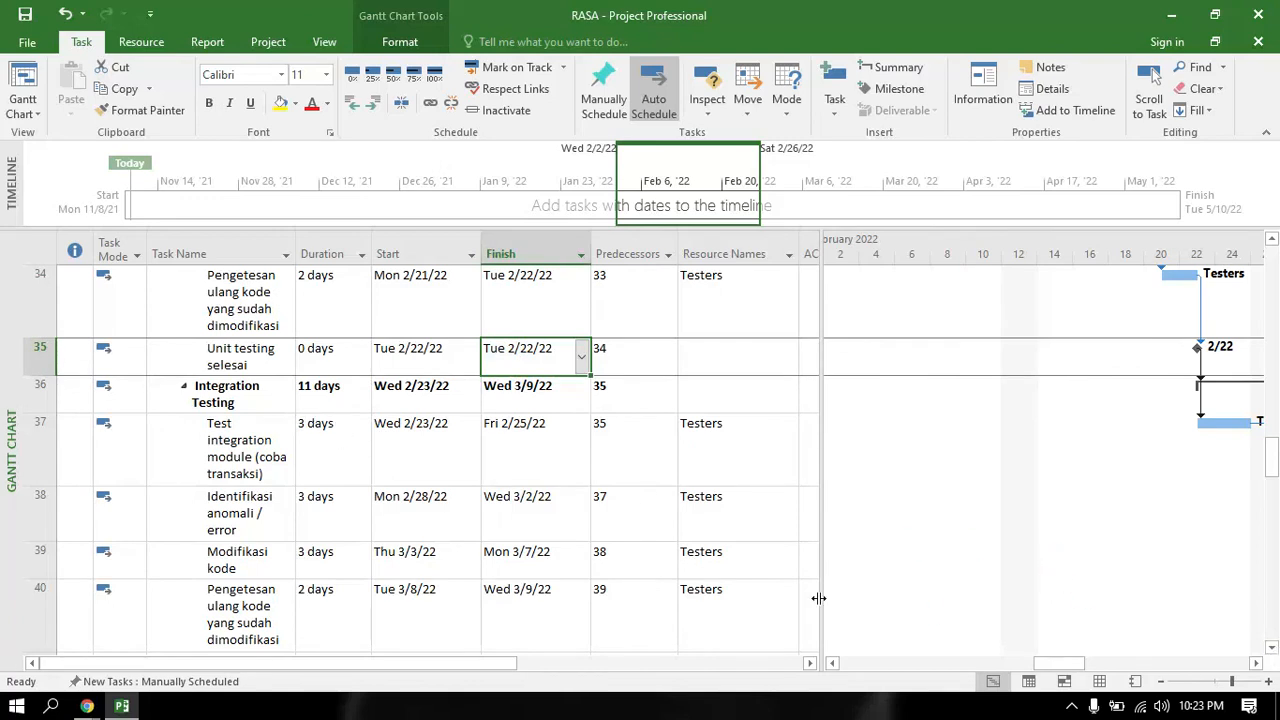
click(1272, 648)
click(1272, 648)
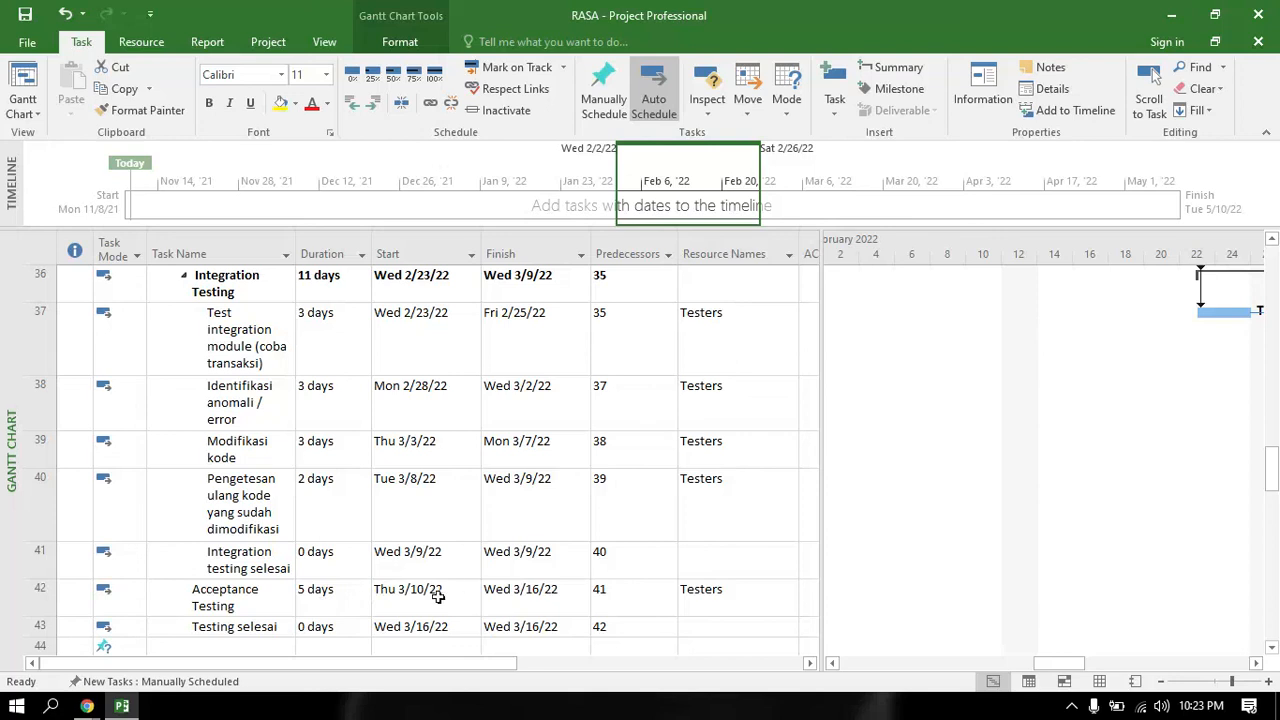
click(565, 632)
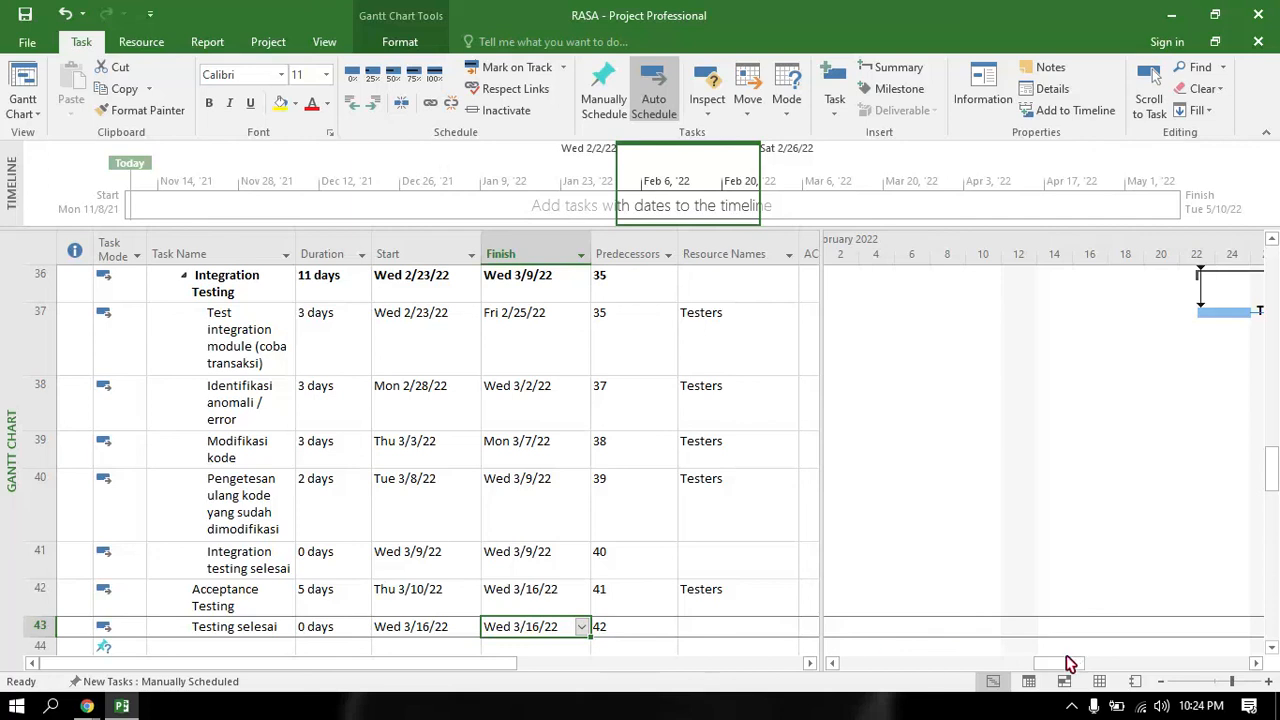
Step: Examine the Gantt bars and task links of the Pengujian phase from Unit Testing to the Testing selesai milestone
scroll(981, 617, up, 2)
scroll(981, 617, up, 2)
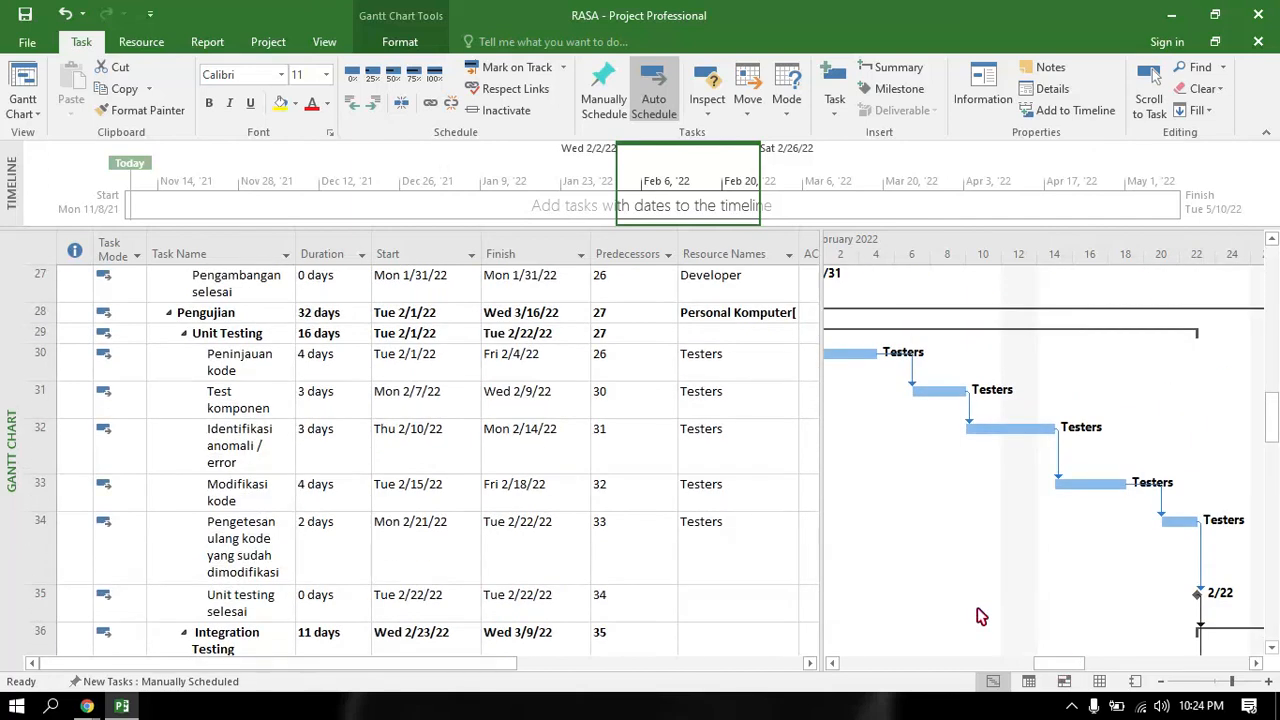
scroll(1046, 602, down, 2)
drag(1060, 665, 1113, 671)
scroll(1085, 605, down, 4)
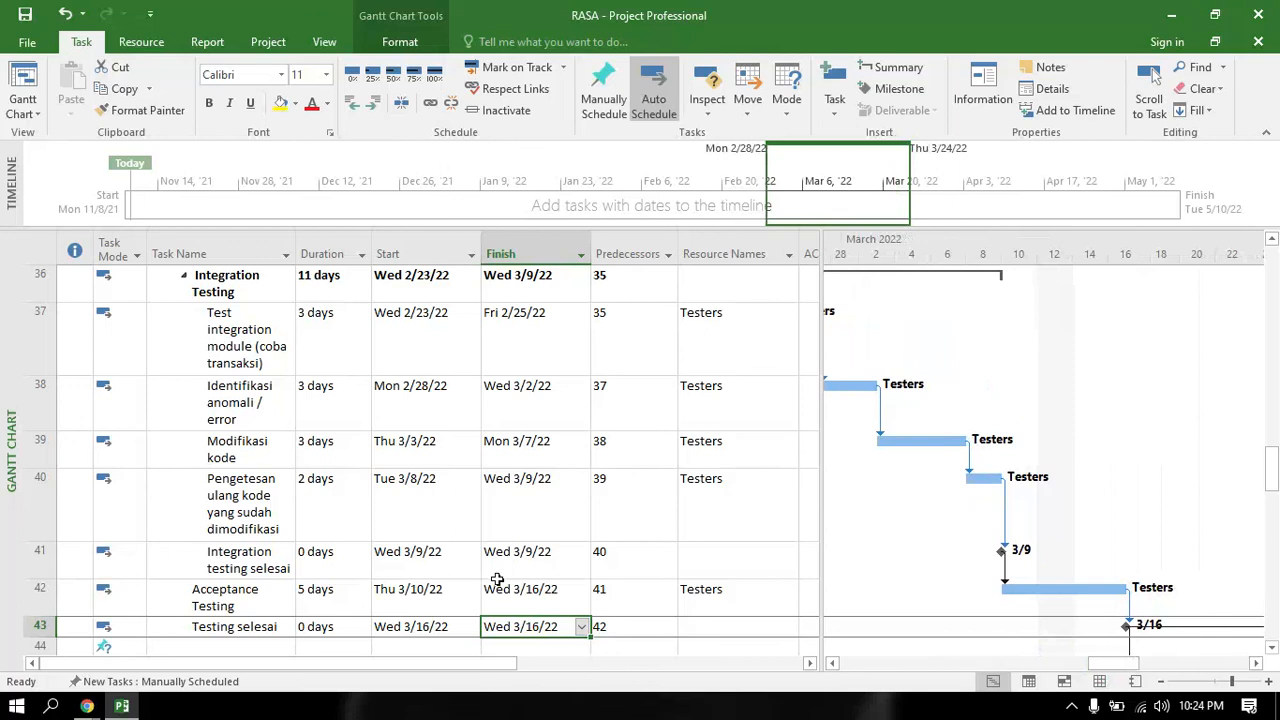
Step: Review the Pelatihan phase's summary row, checking its start and finish dates
scroll(497, 578, down, 1)
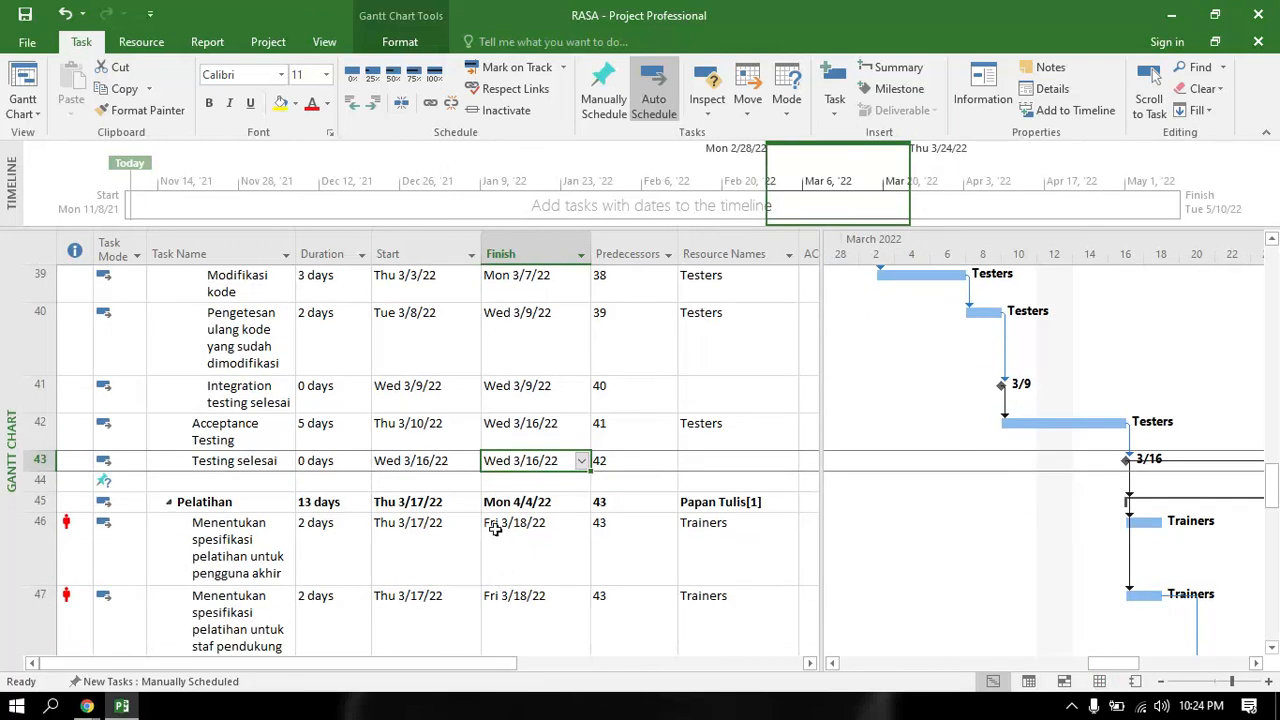
scroll(494, 530, down, 1)
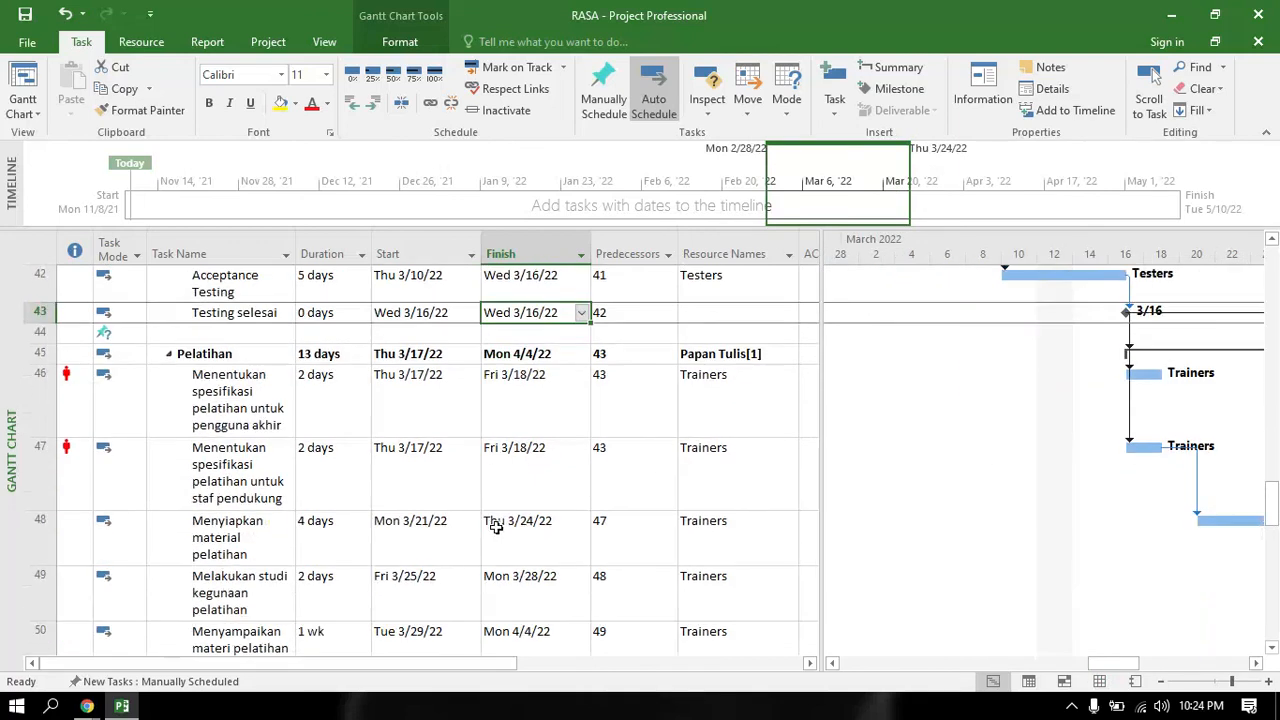
click(1271, 648)
click(1271, 648)
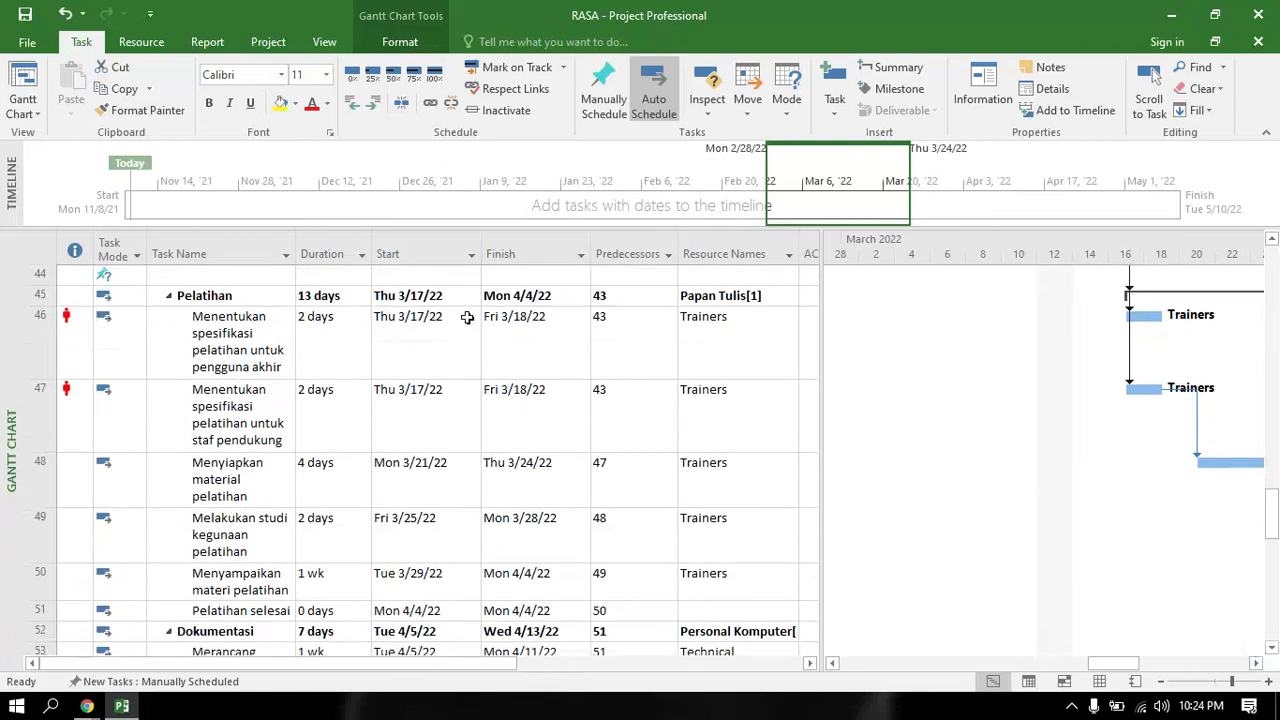
click(1271, 648)
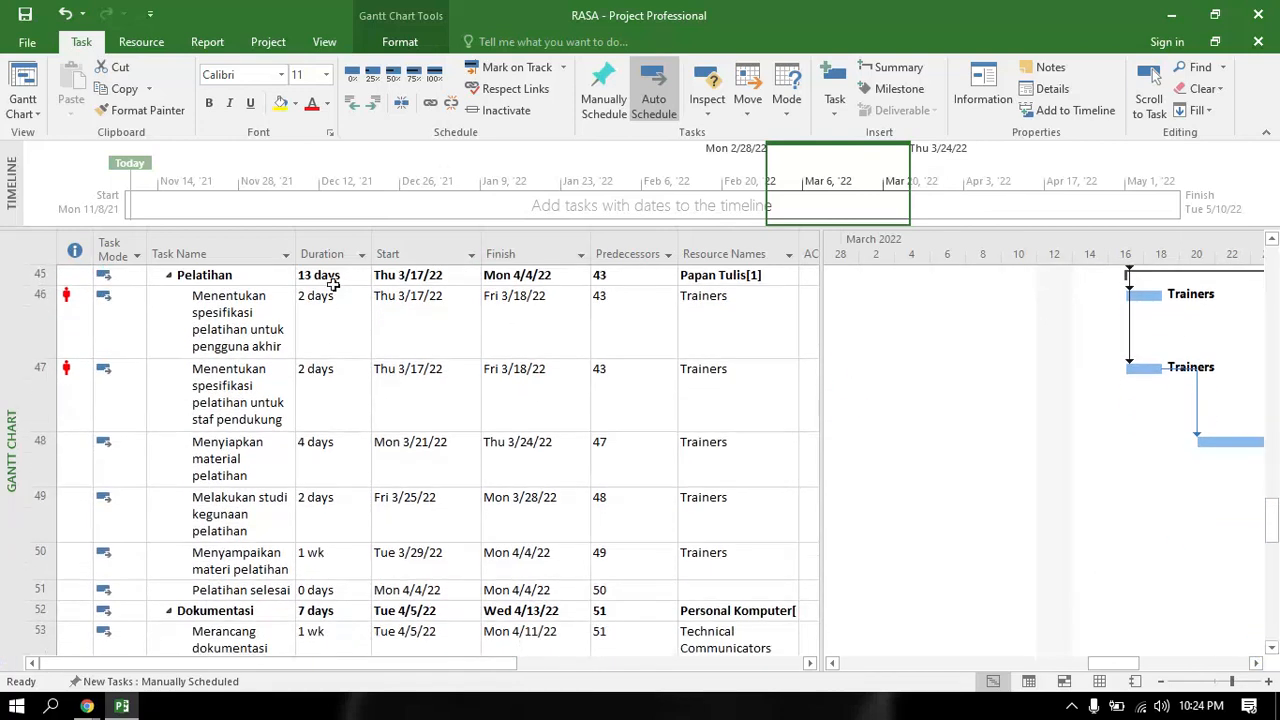
click(388, 276)
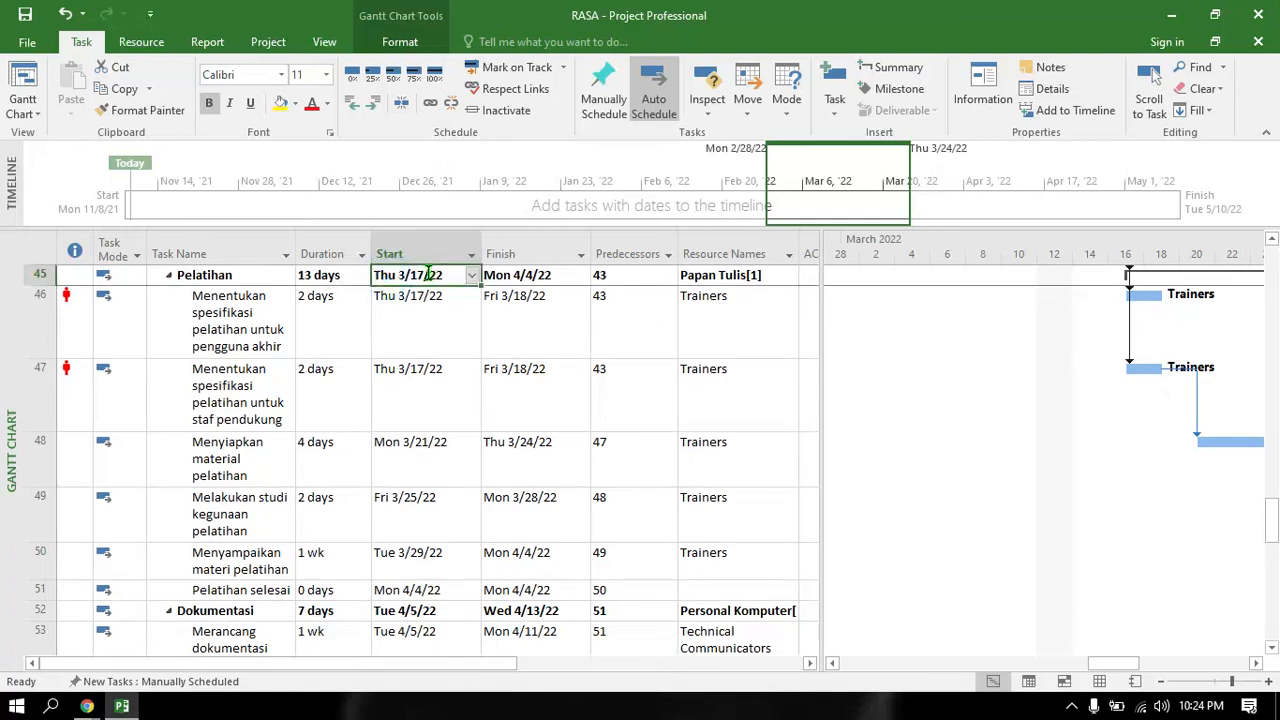
click(522, 277)
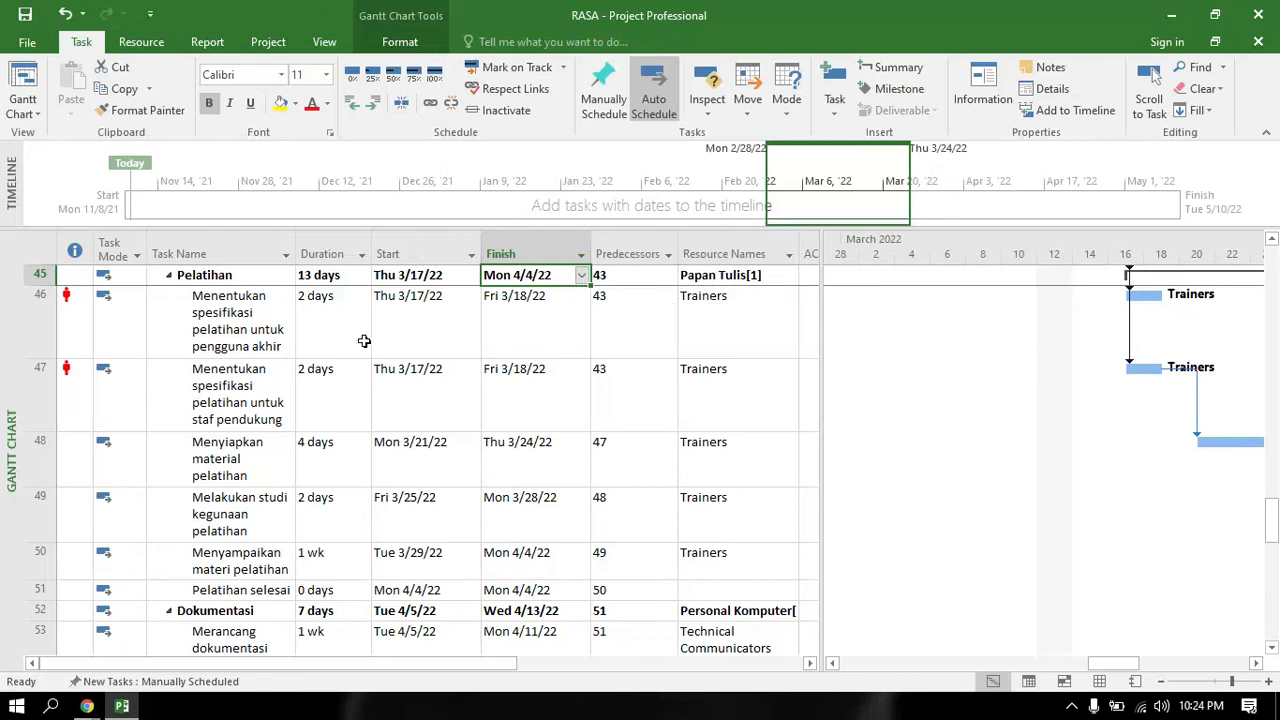
Step: Compare the start dates, durations and assigned resources of the two Menentukan spesifikasi pelatihan tasks
click(282, 315)
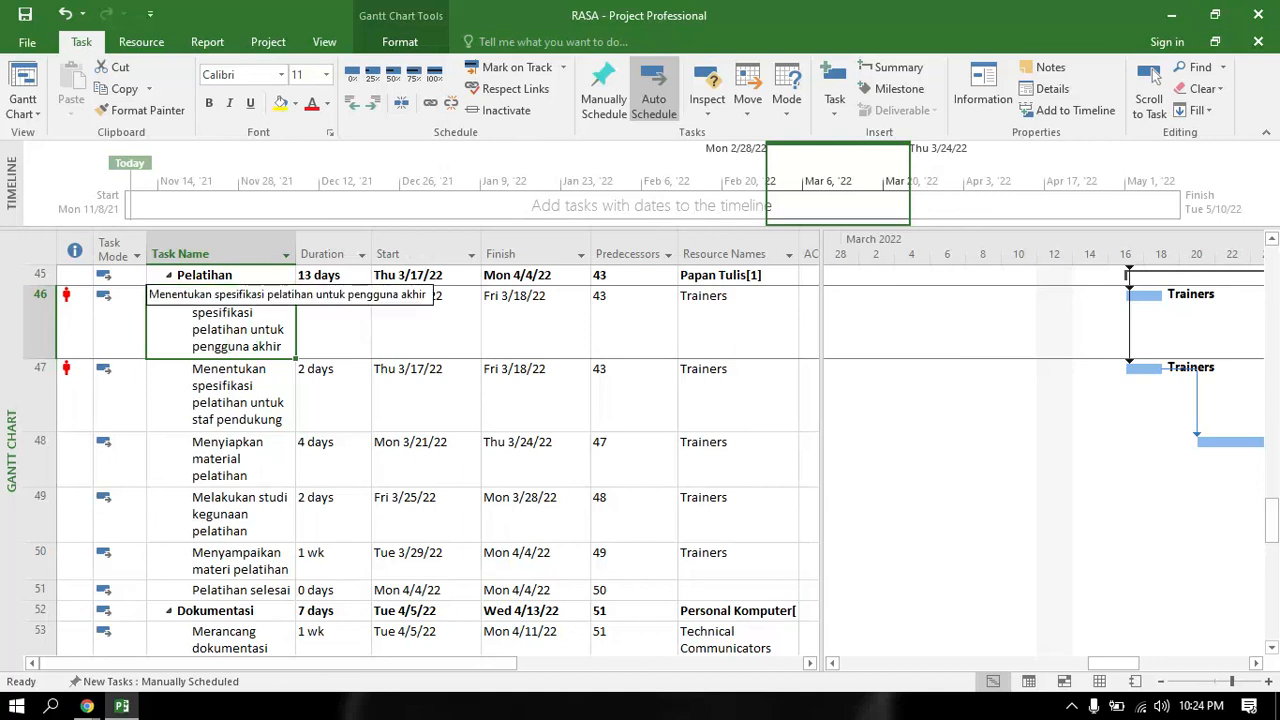
click(245, 395)
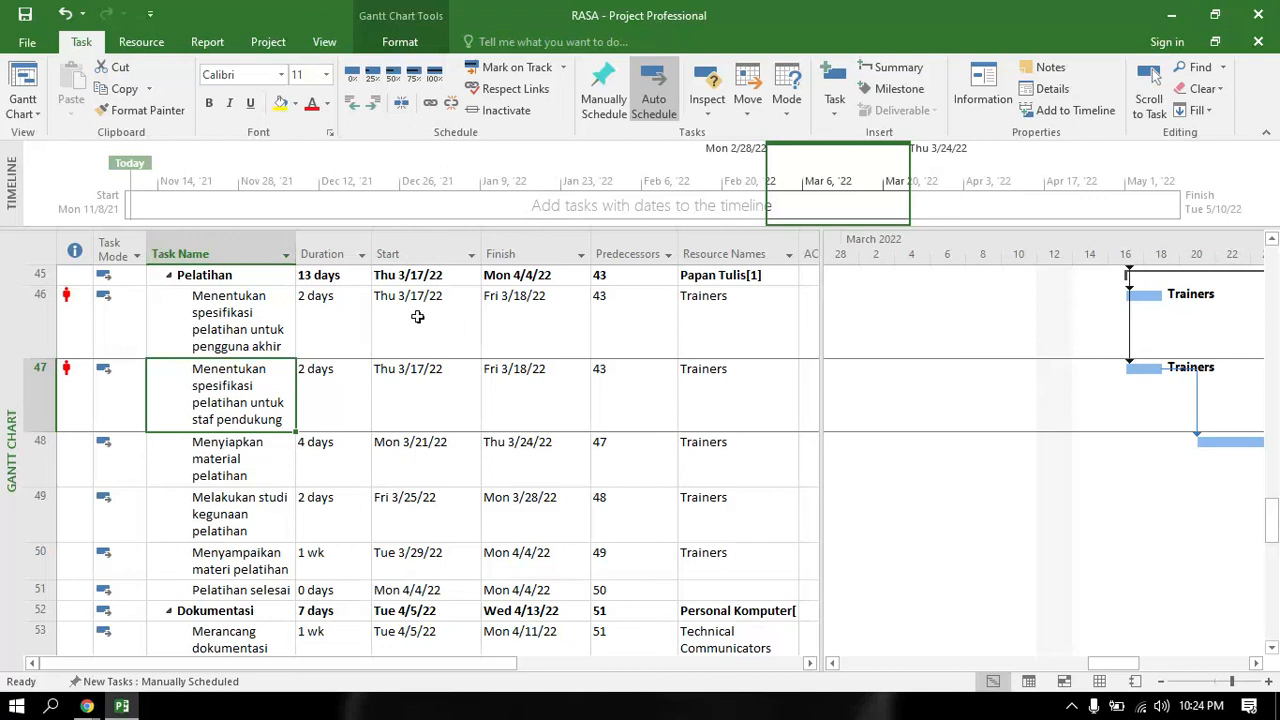
drag(418, 318, 400, 390)
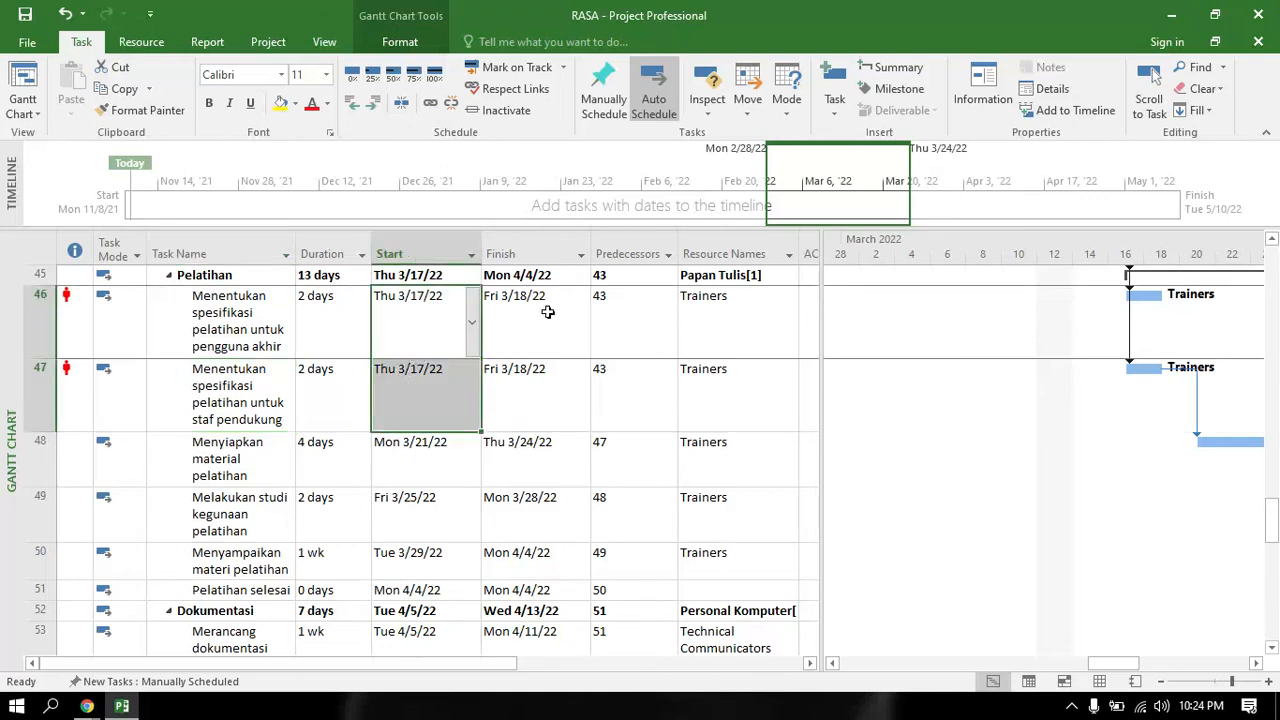
drag(355, 322, 353, 371)
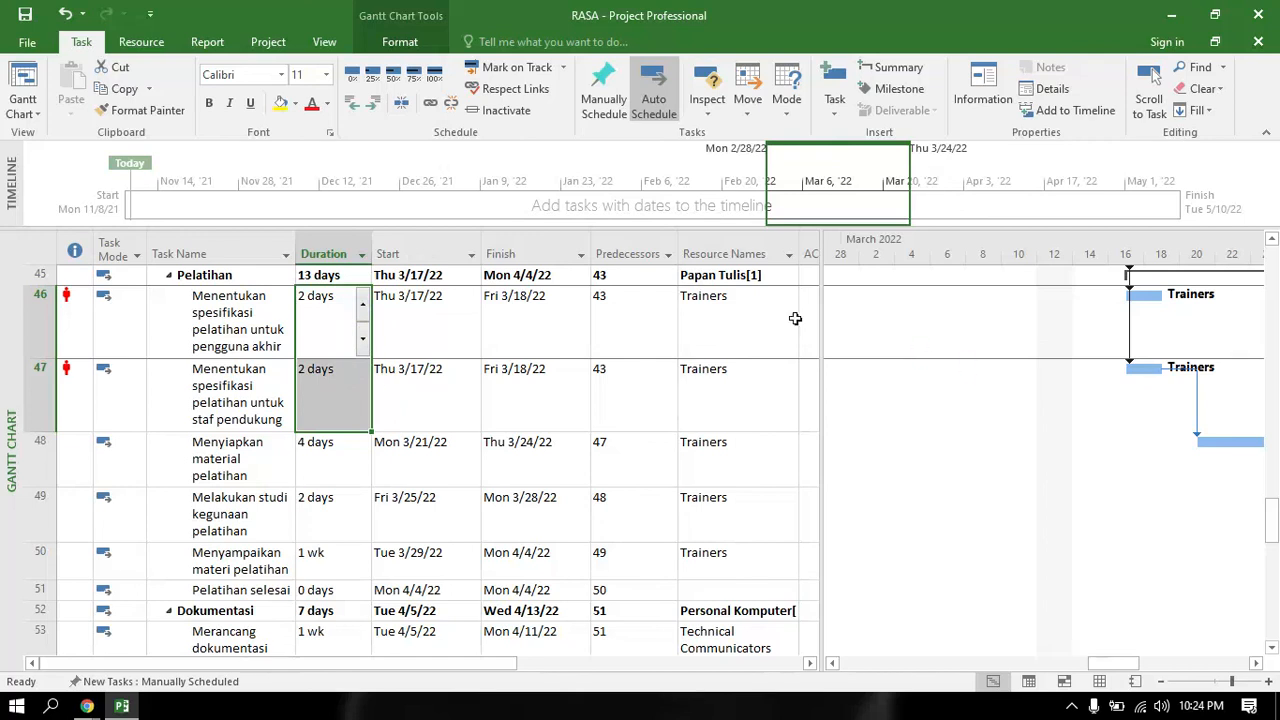
drag(737, 334, 748, 375)
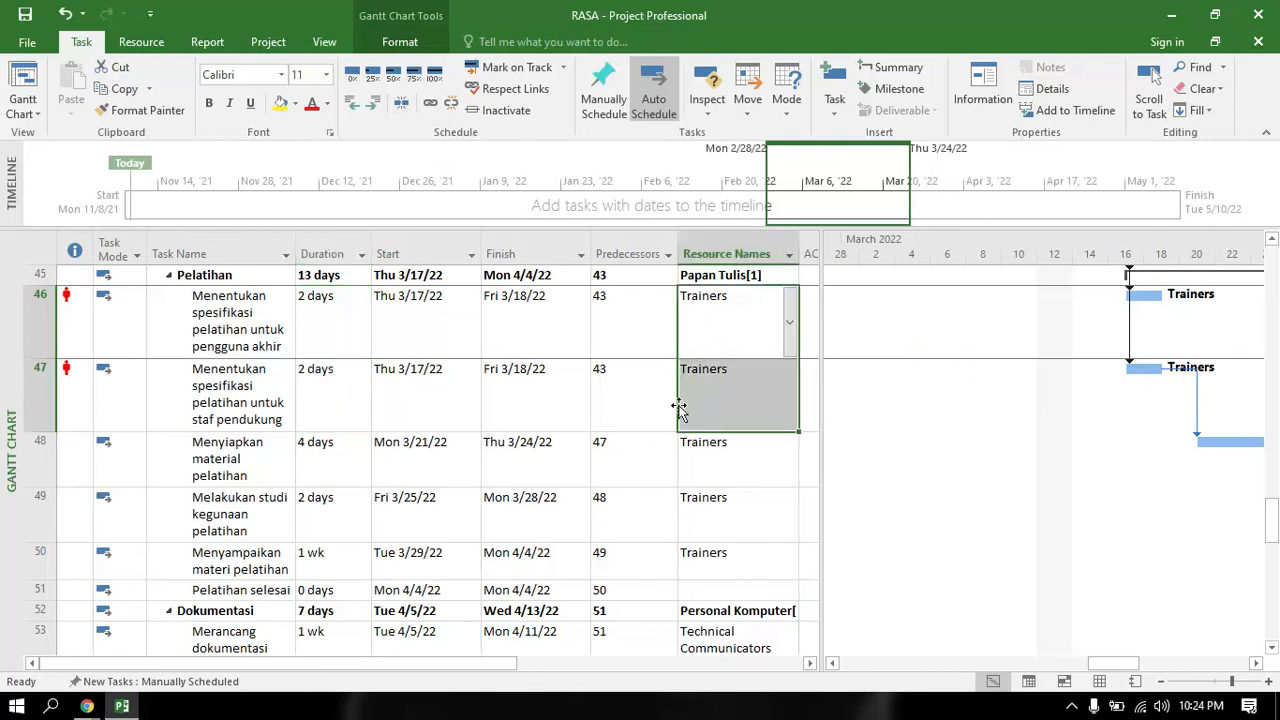
click(731, 302)
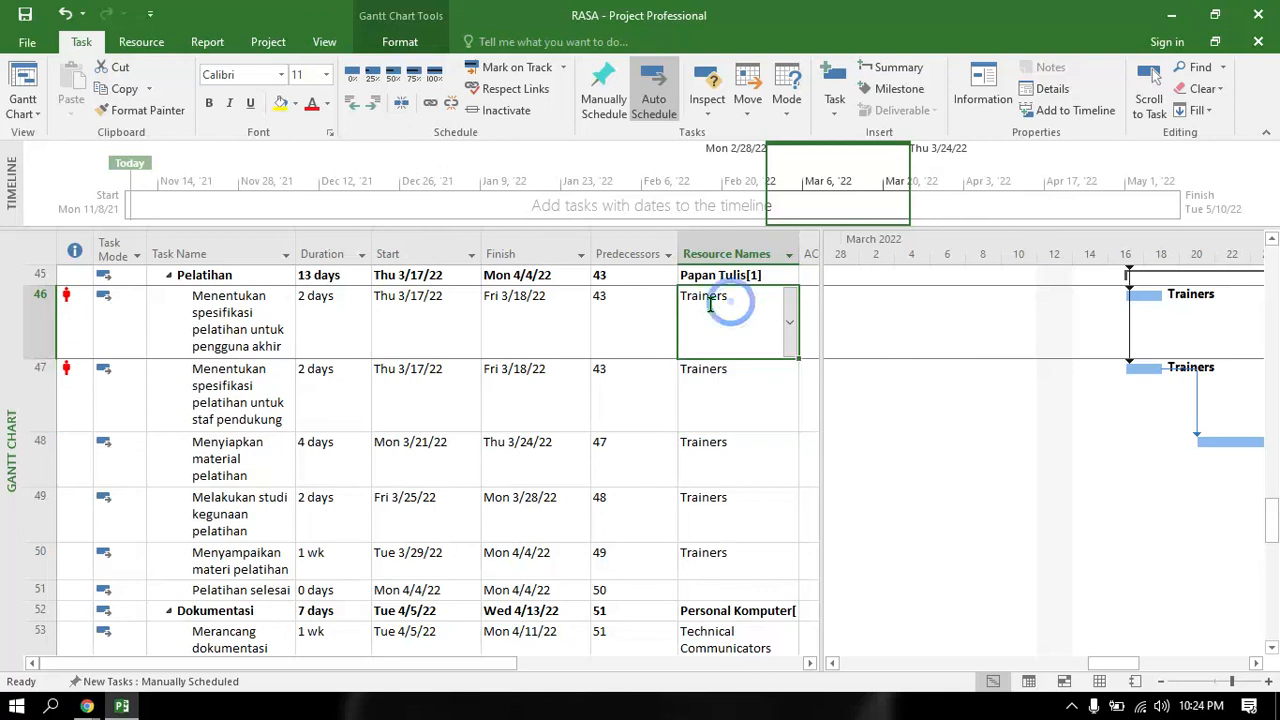
click(720, 370)
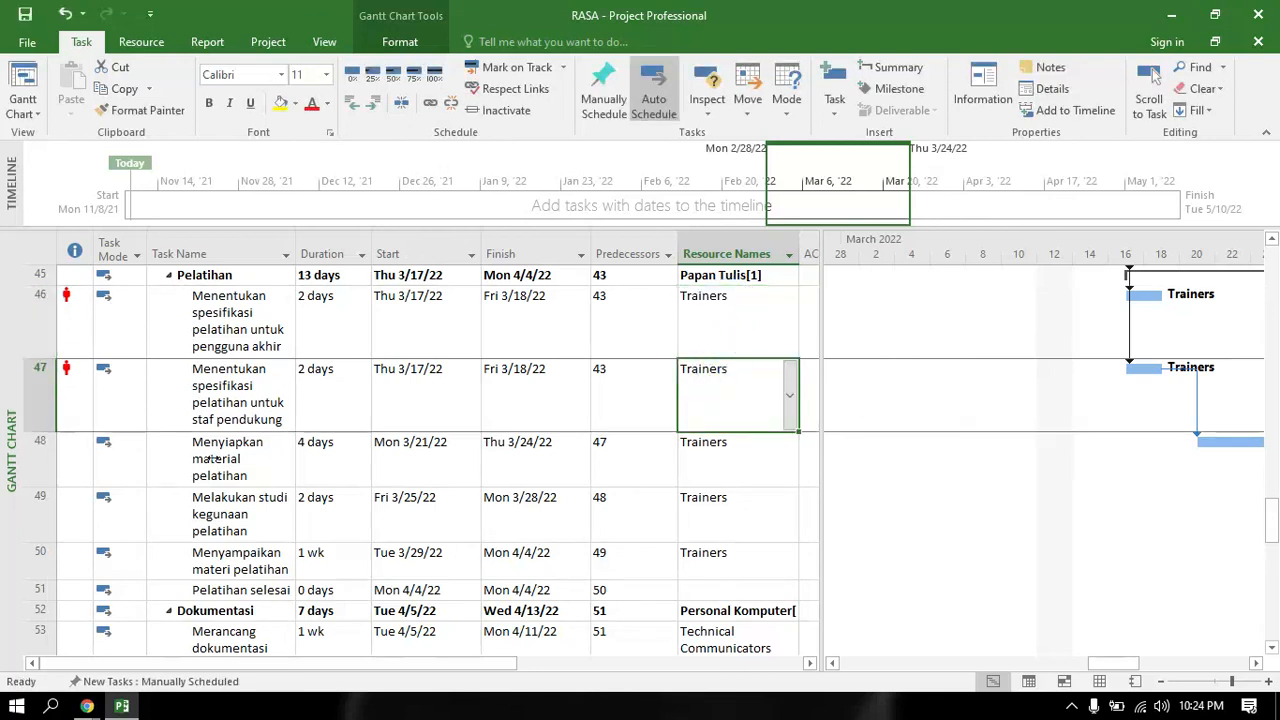
Step: Review the Pelatihan tasks from Menyiapkan material pelatihan to Menyampaikan materi pelatihan and the finish date of the Pelatihan selesai milestone
click(243, 441)
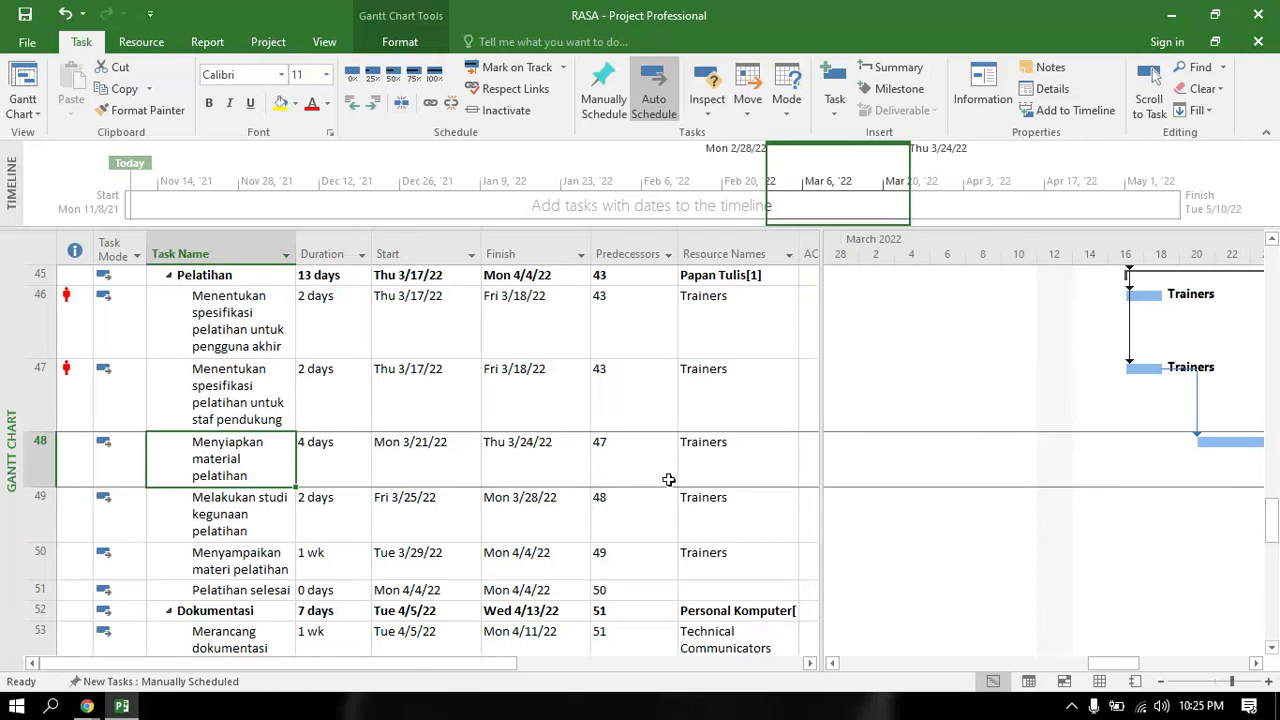
click(247, 514)
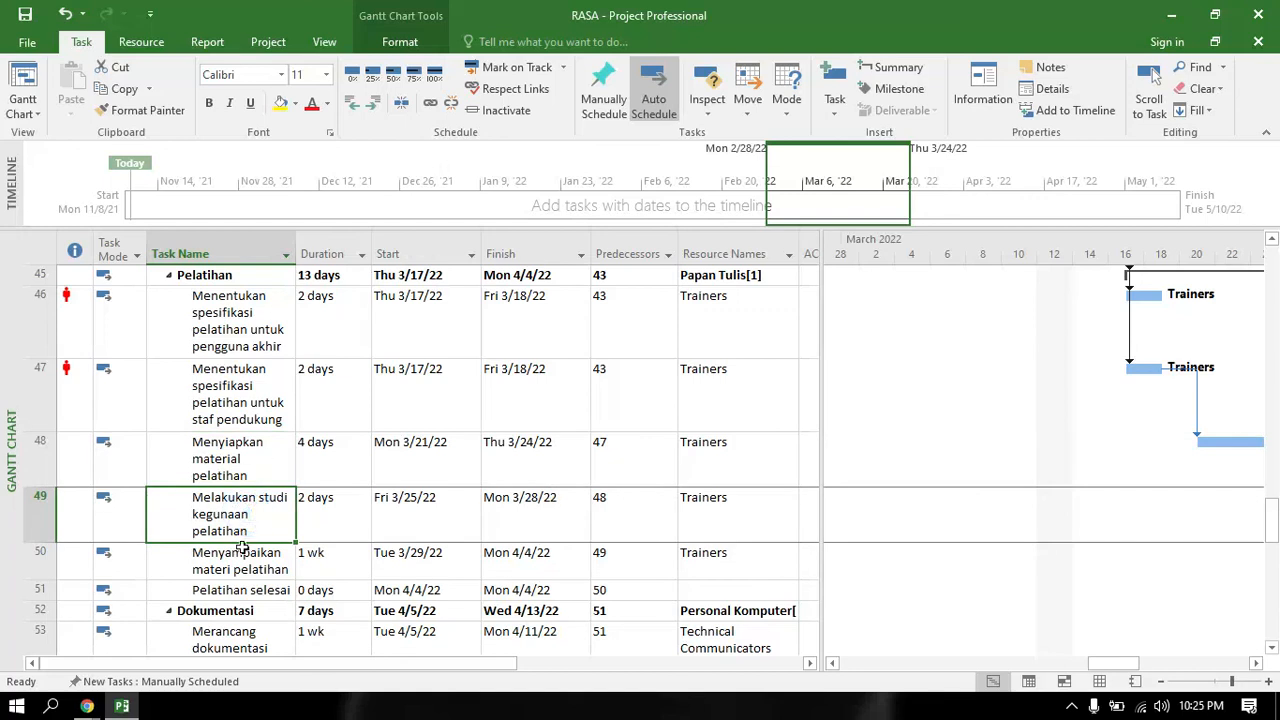
click(228, 552)
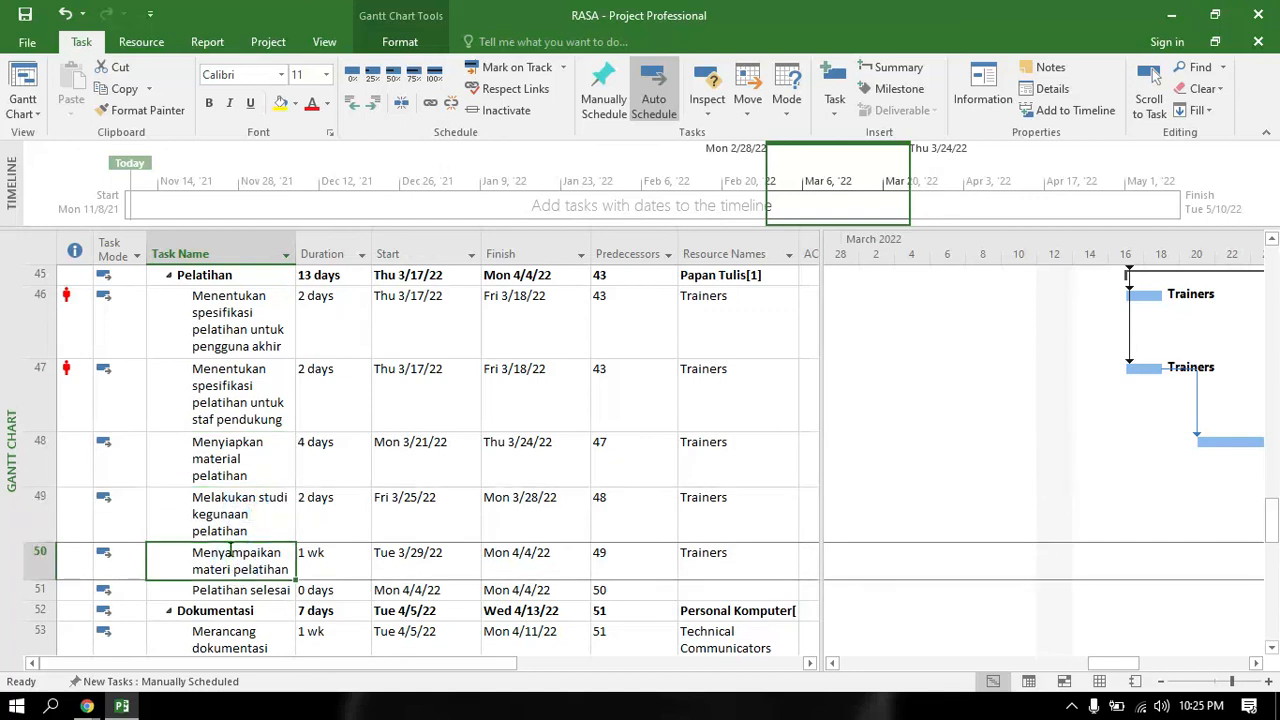
click(330, 565)
drag(232, 589, 571, 590)
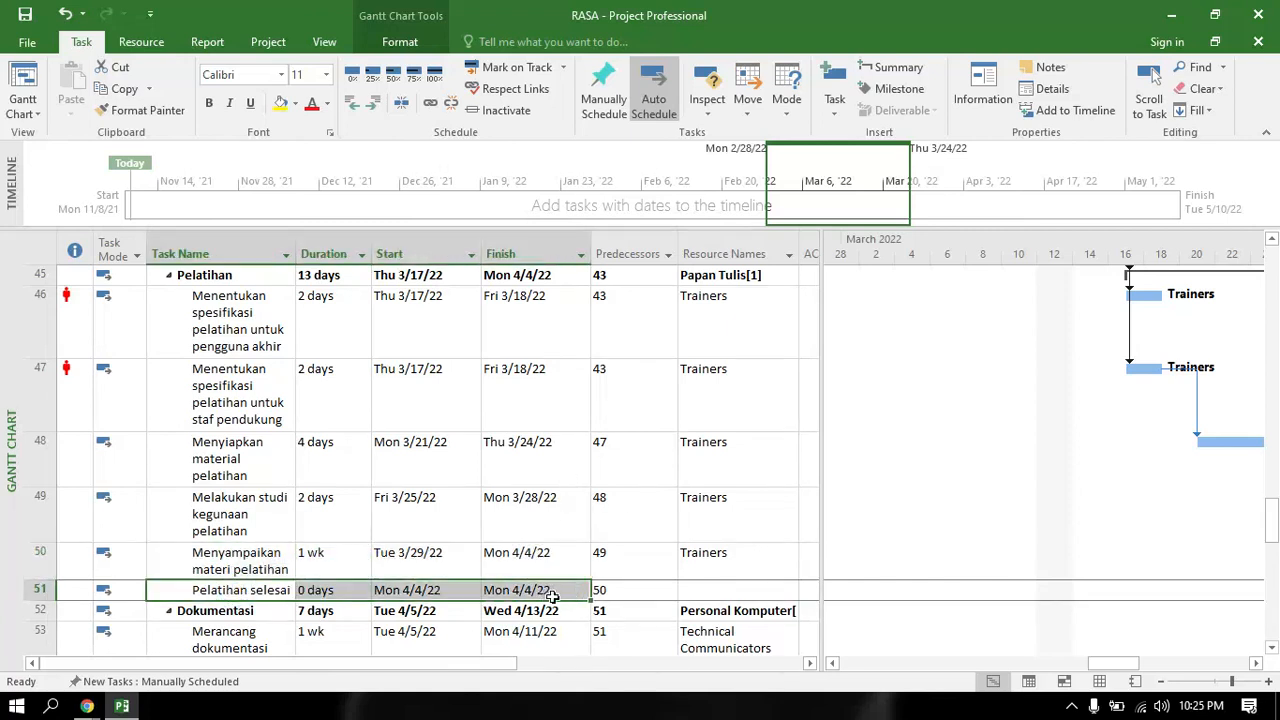
click(549, 592)
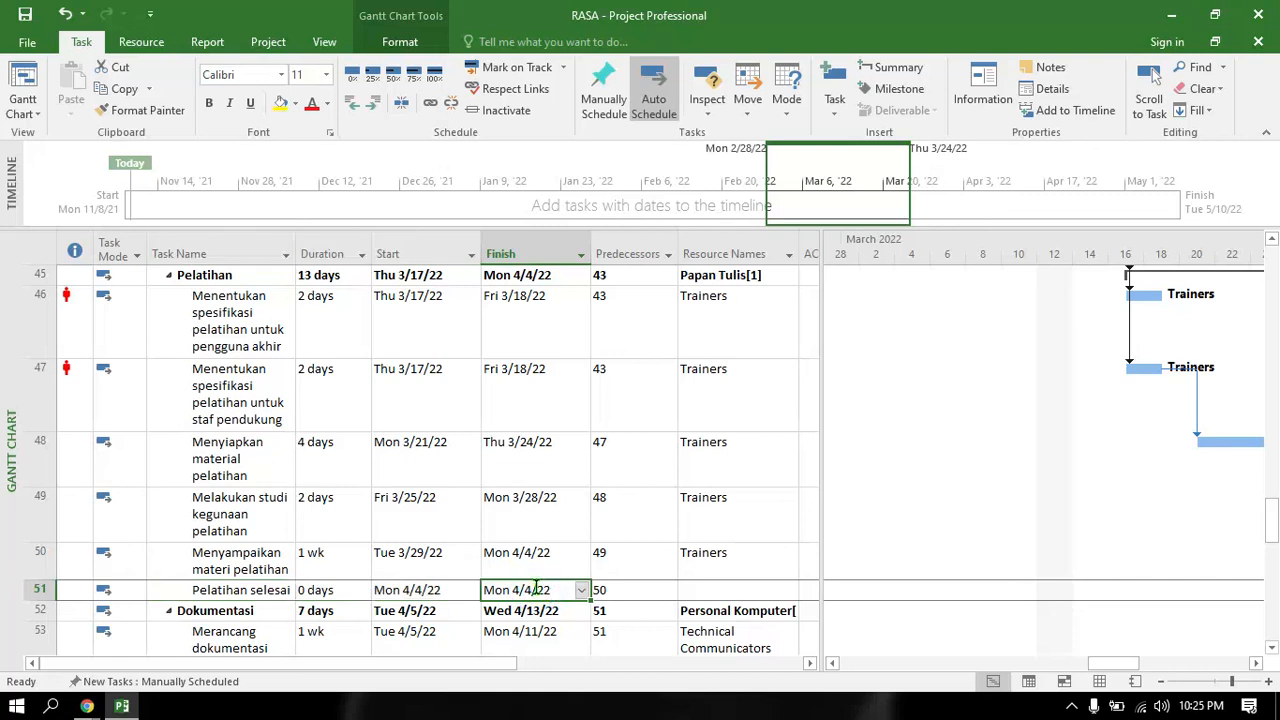
Step: Examine the Pelatihan phase's Gantt bars and task links from the end-user training specification task to the 4/4 milestone
scroll(1075, 584, up, 3)
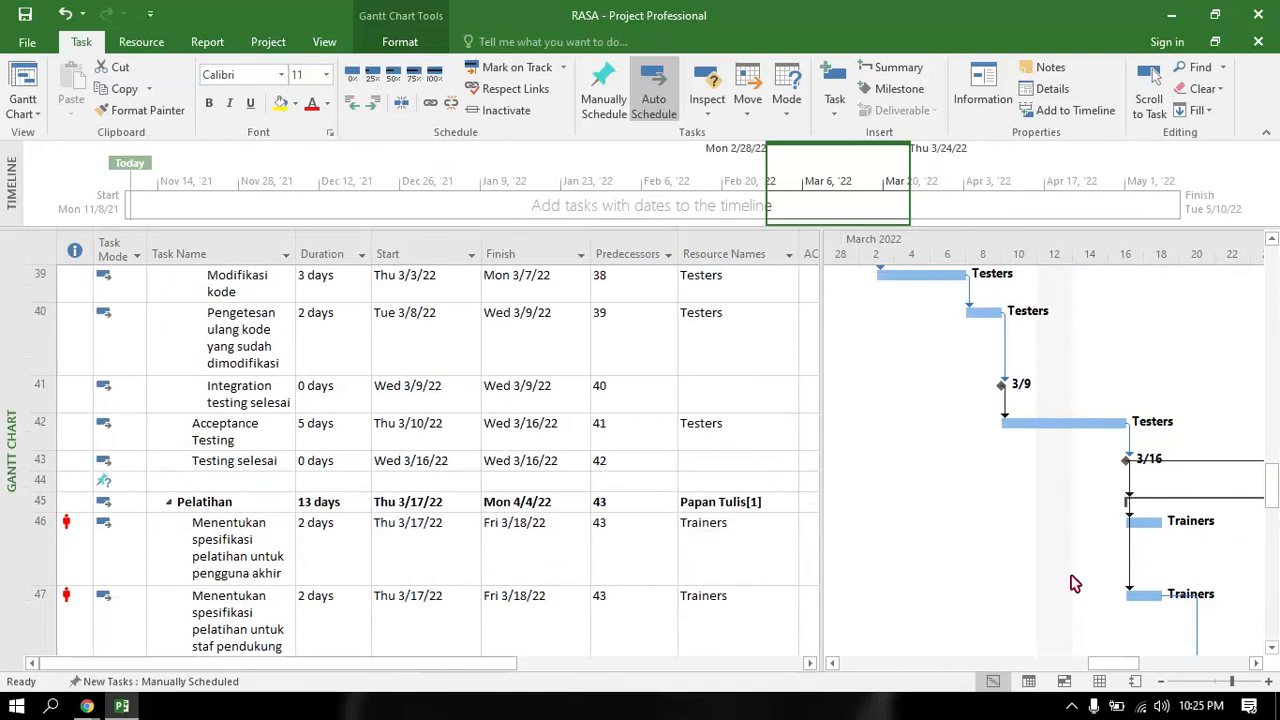
scroll(1075, 584, down, 2)
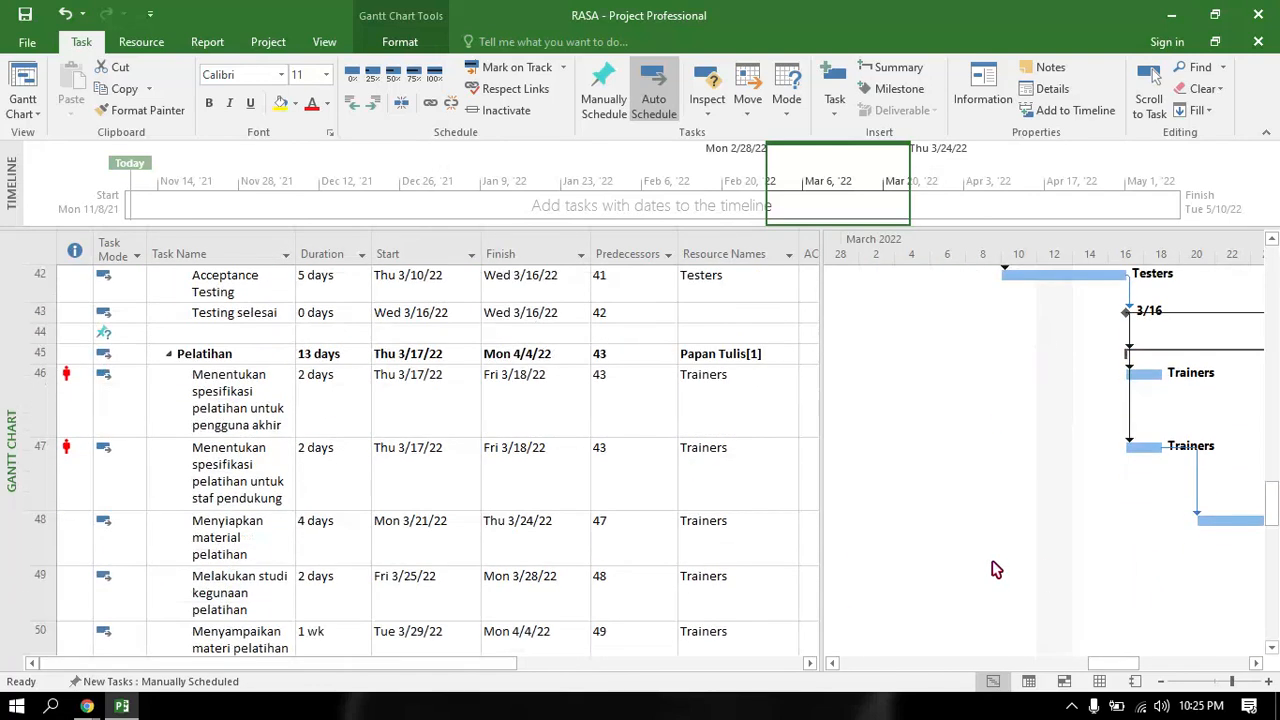
click(1143, 373)
drag(1118, 668, 1137, 663)
scroll(1140, 572, down, 1)
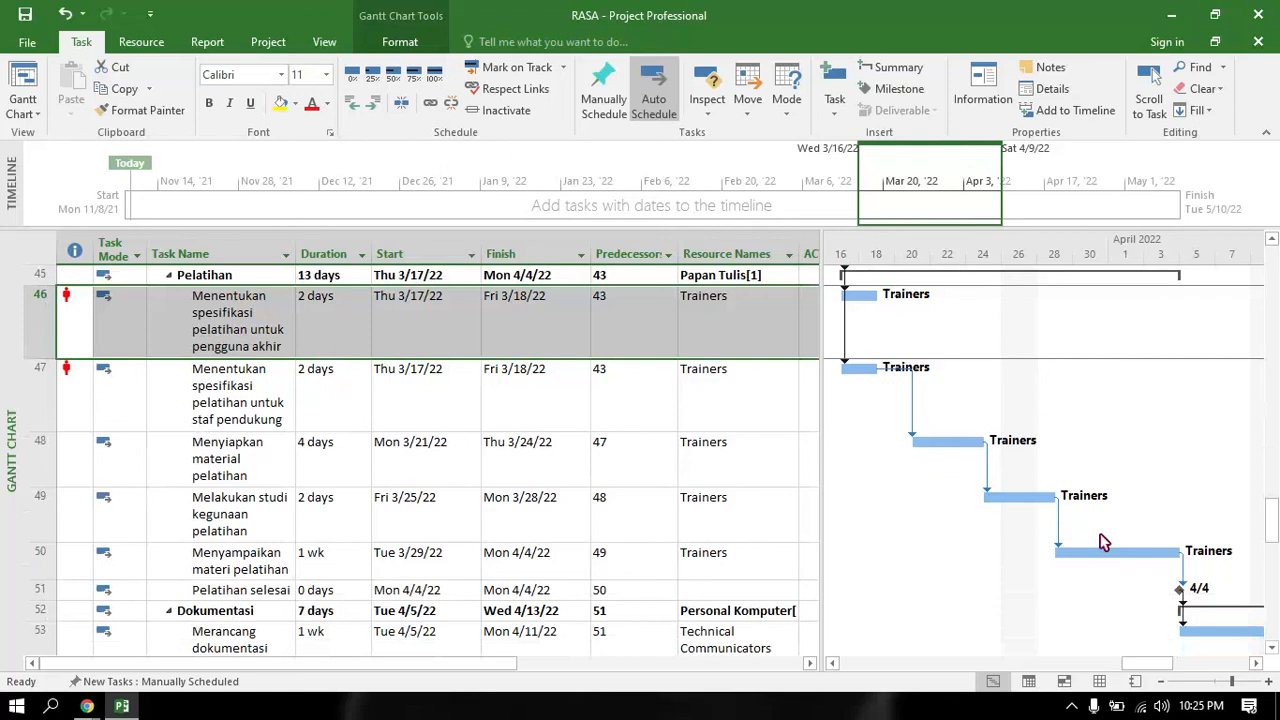
Step: Review the Dokumentasi phase's dates, the resource assigned to Merancang dokumentasi website, and the phase's Gantt bars
scroll(1103, 543, down, 2)
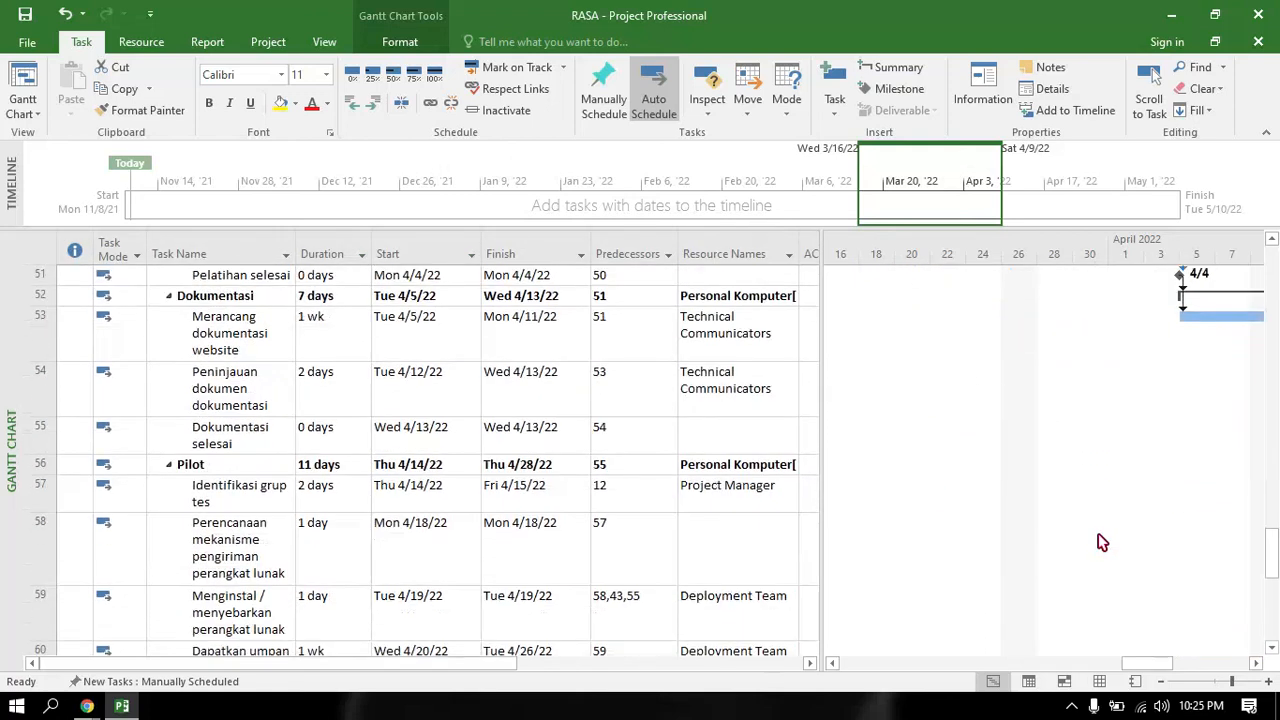
click(247, 304)
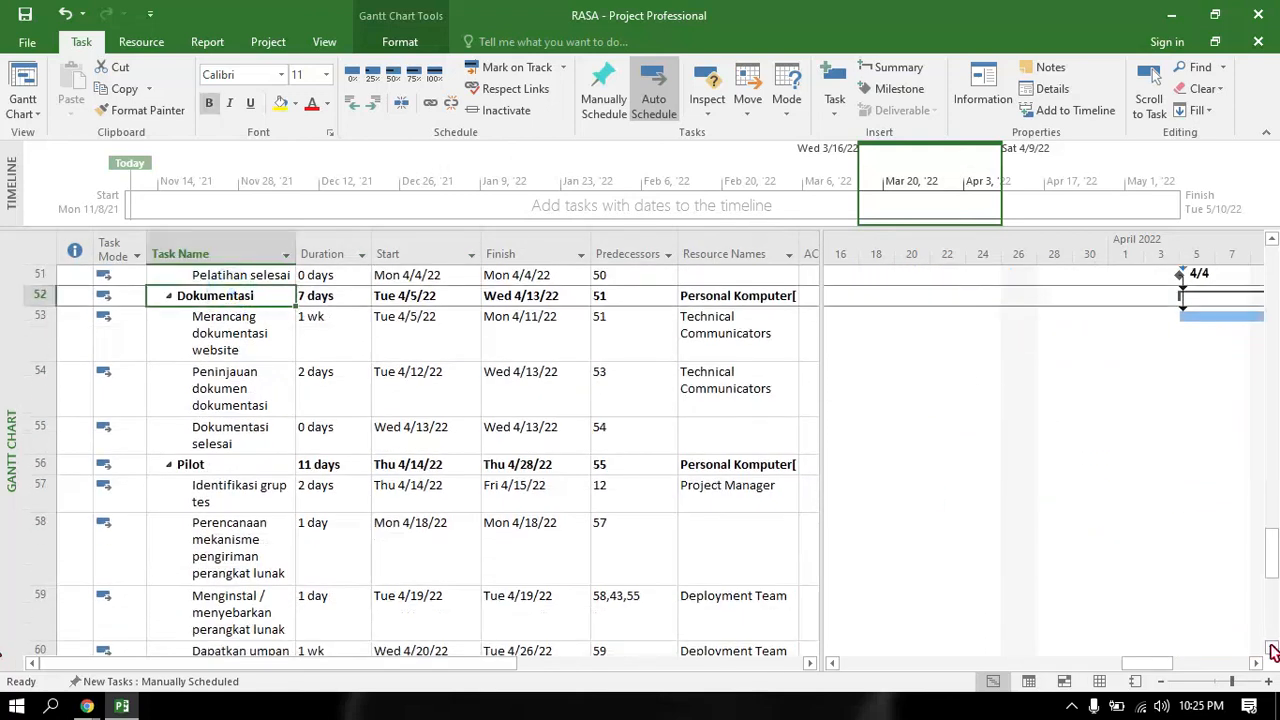
click(1271, 648)
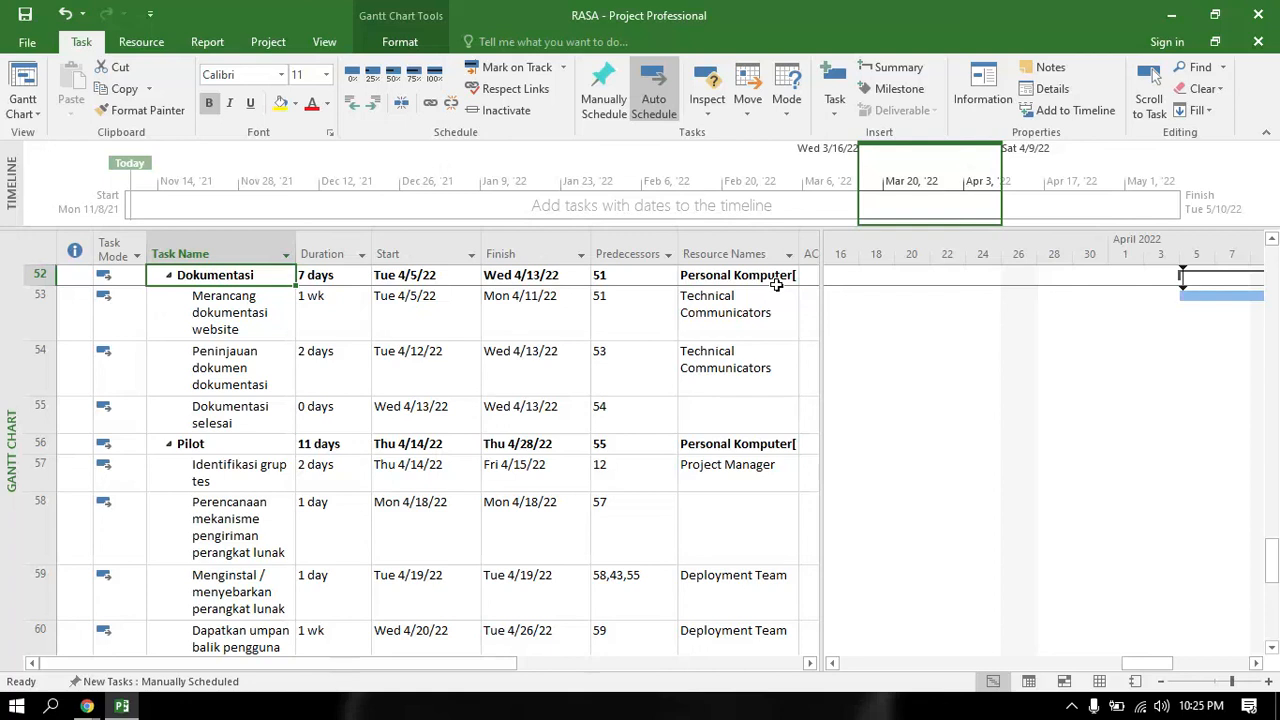
click(777, 307)
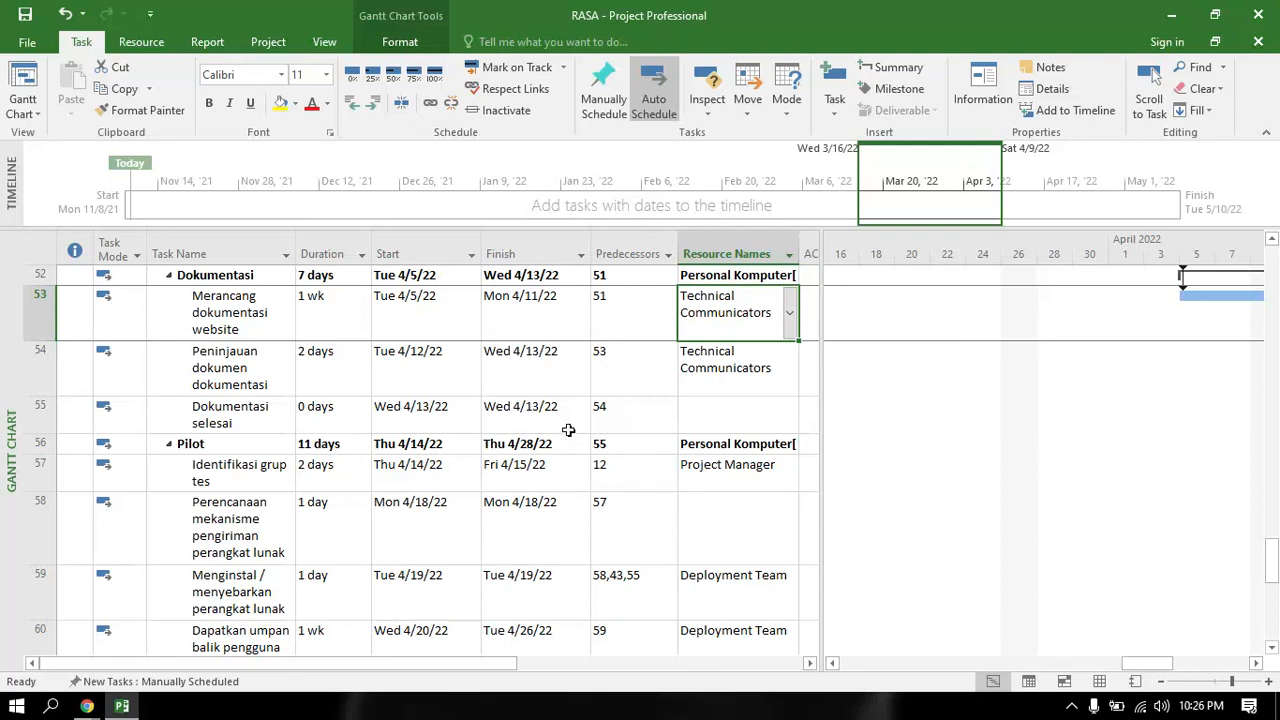
drag(1148, 663, 1202, 666)
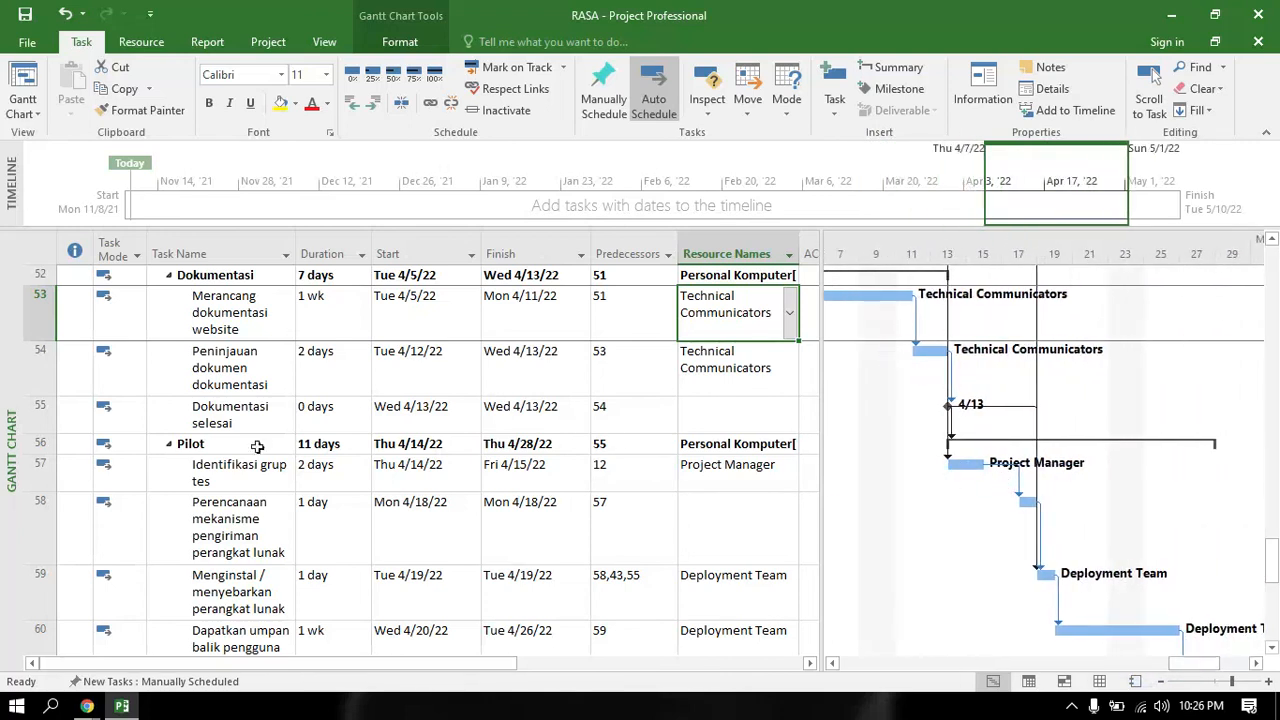
Step: Review the Pilot phase's summary row, checking its start and finish dates and assigned resources
click(80, 444)
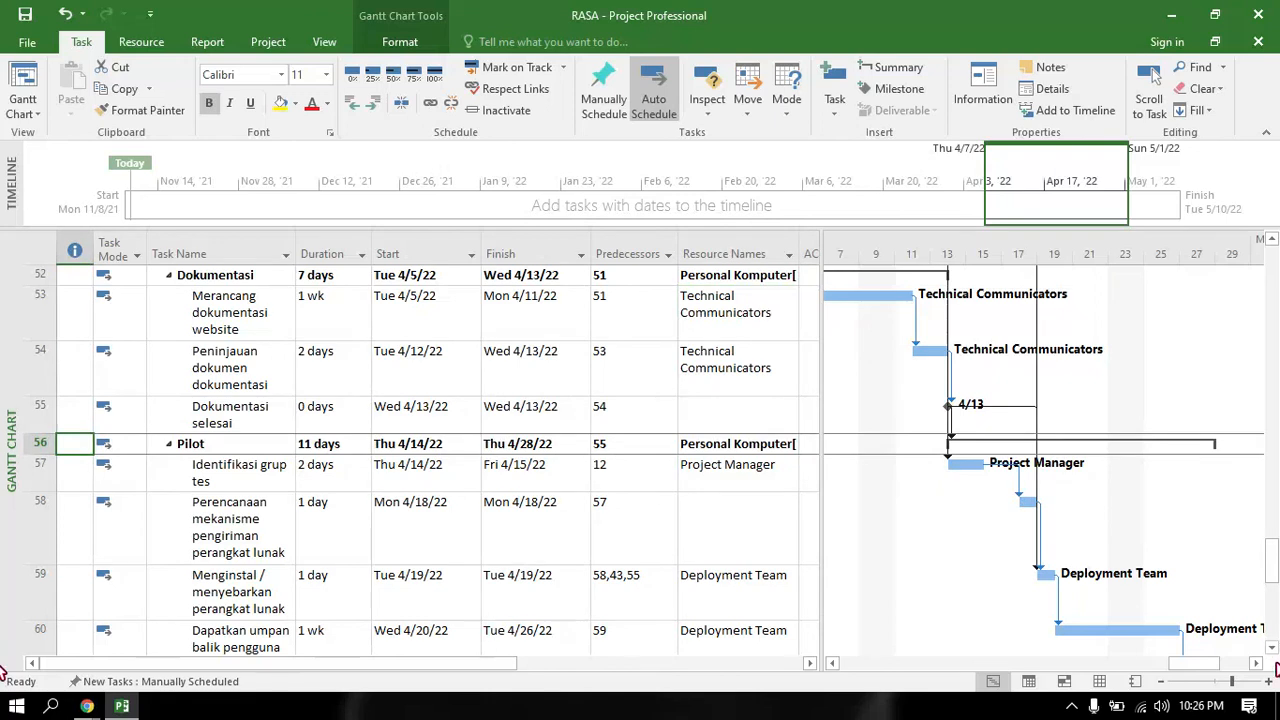
click(1272, 647)
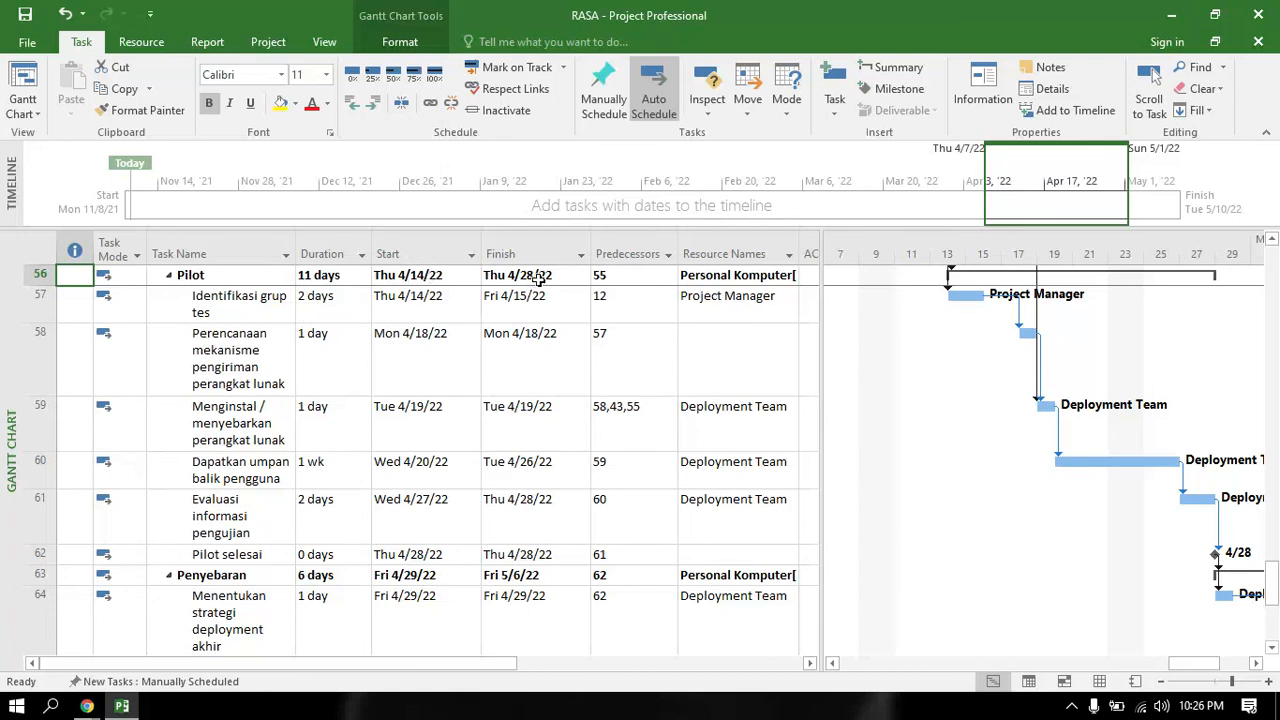
click(705, 274)
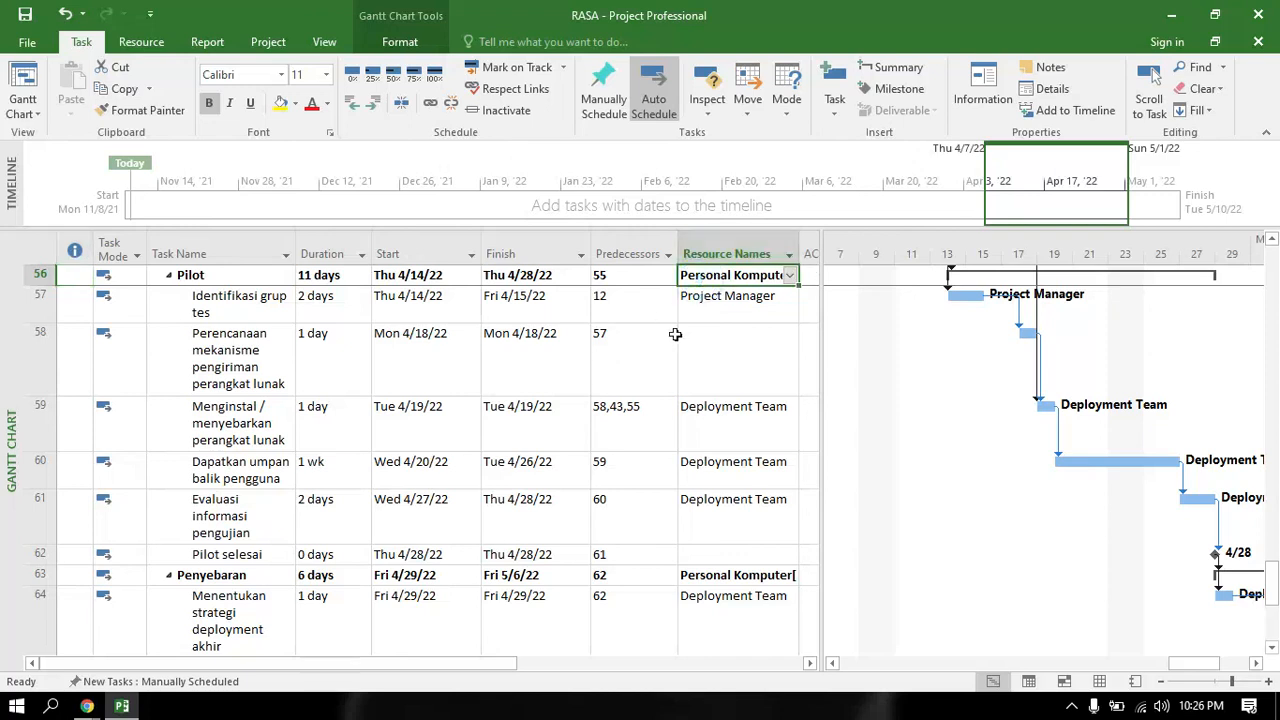
Step: Go through the Pilot tasks one by one, from Identifikasi grup tes to Evaluasi informasi pengujian
click(236, 308)
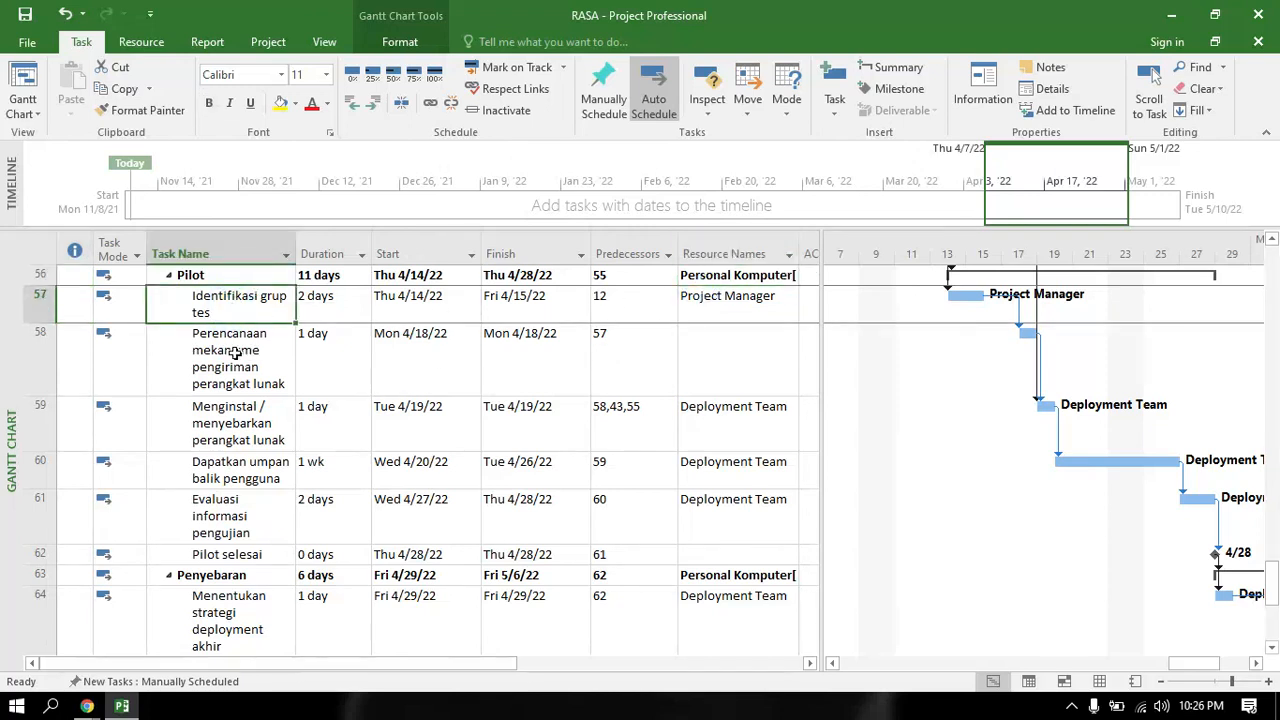
click(236, 351)
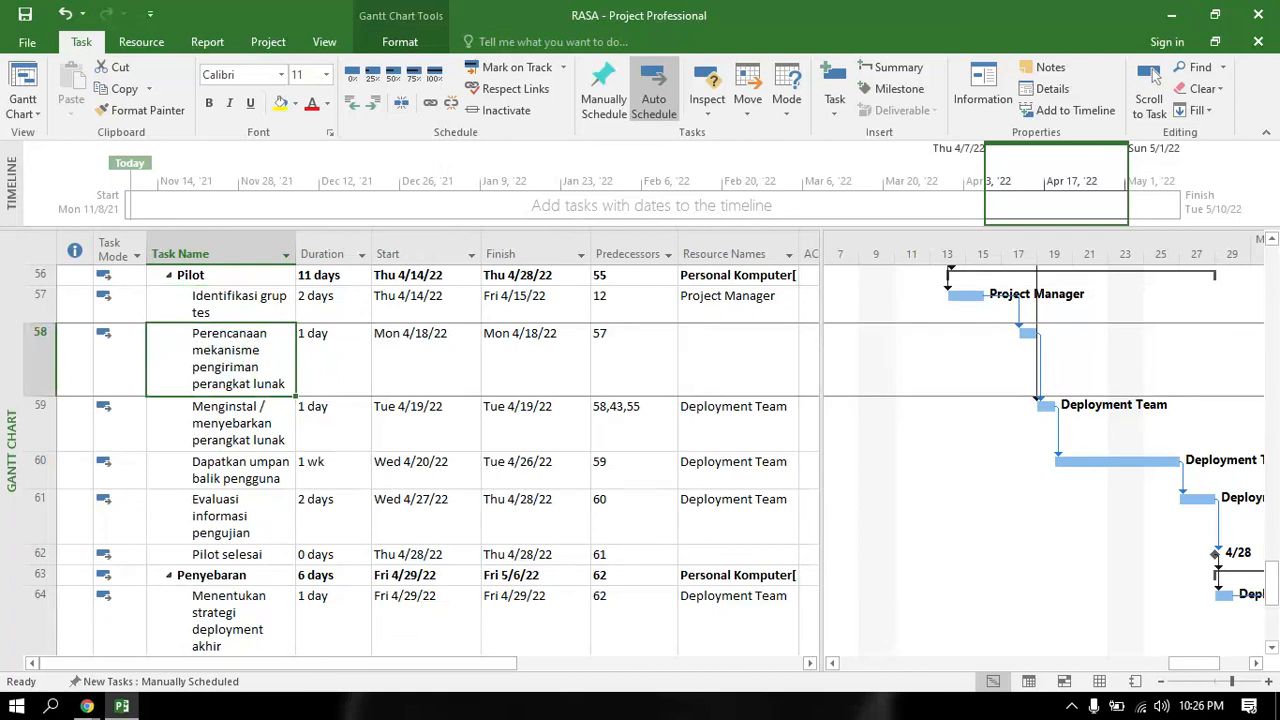
click(264, 428)
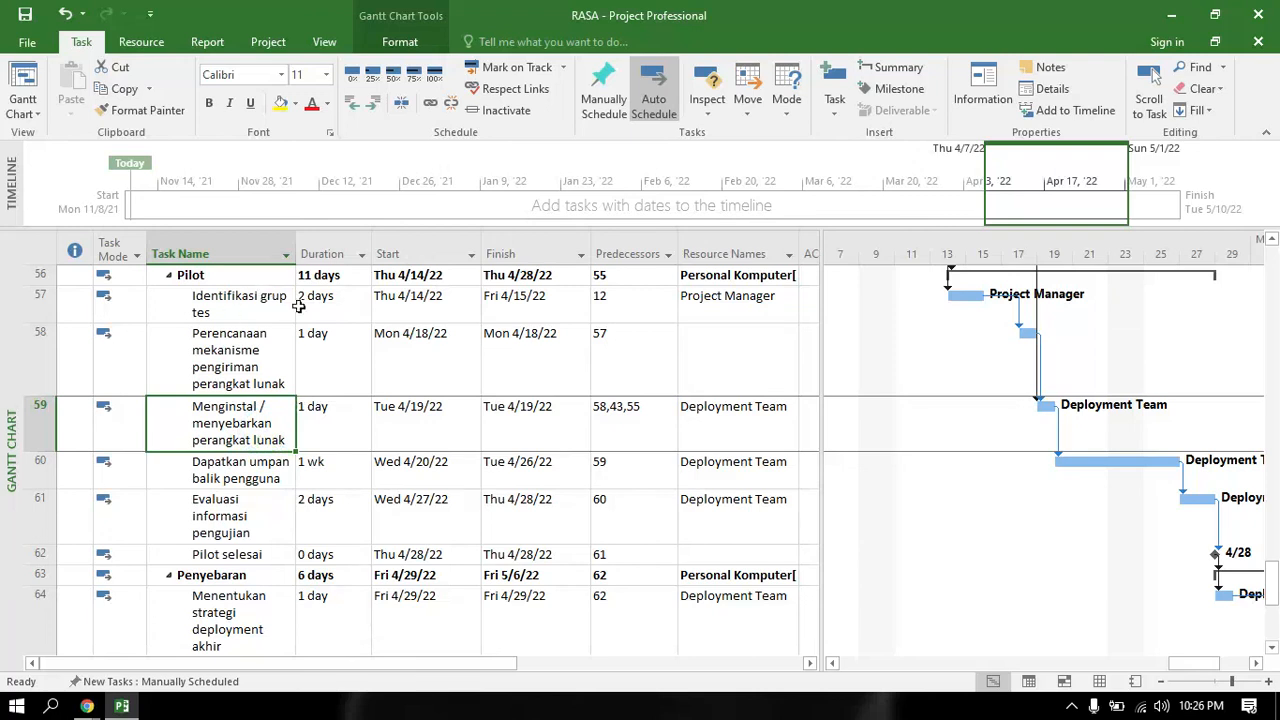
click(282, 478)
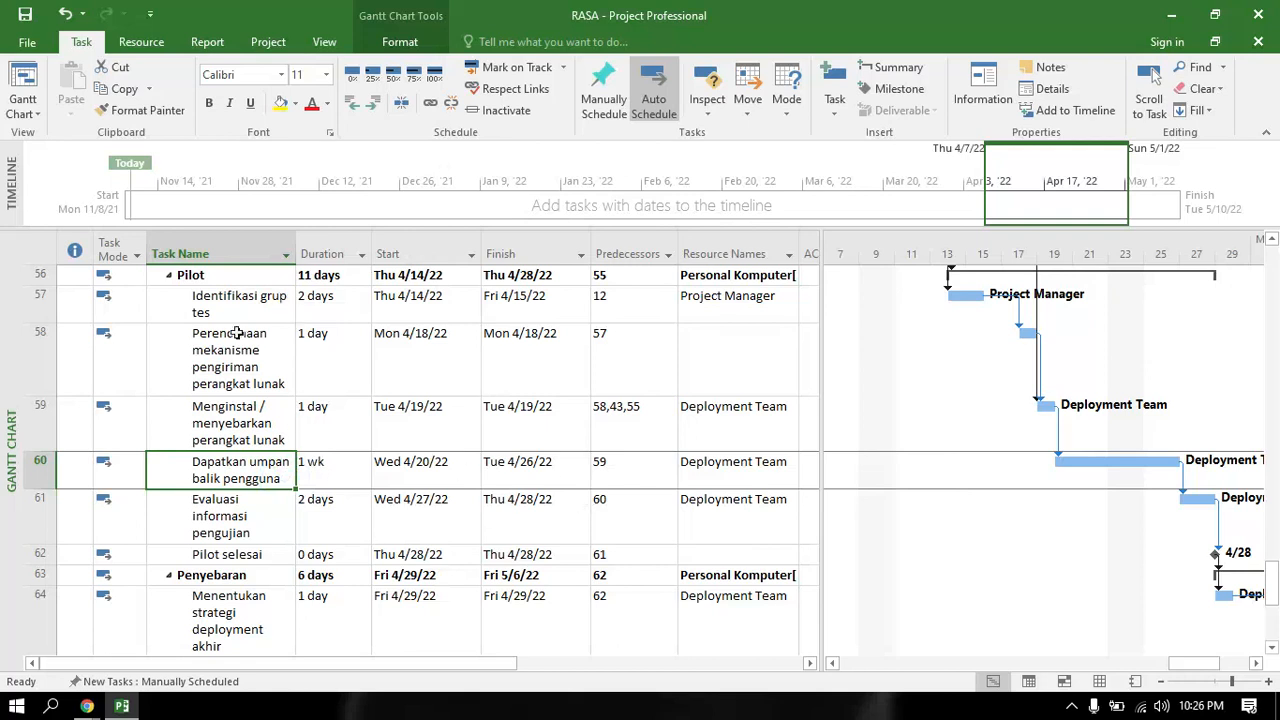
click(232, 516)
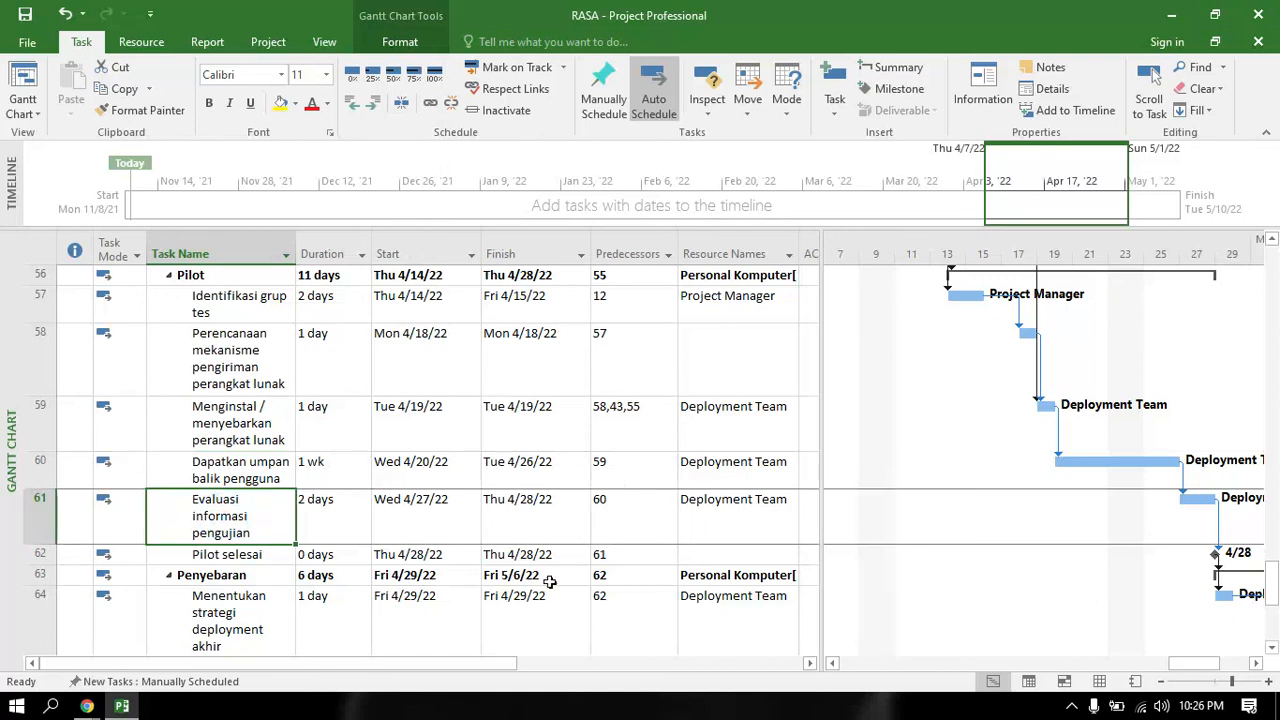
Step: Check the resources assigned to the Pilot tasks, the Pilot selesai milestone's dates, and the phase's linked Gantt bars
drag(711, 415, 714, 526)
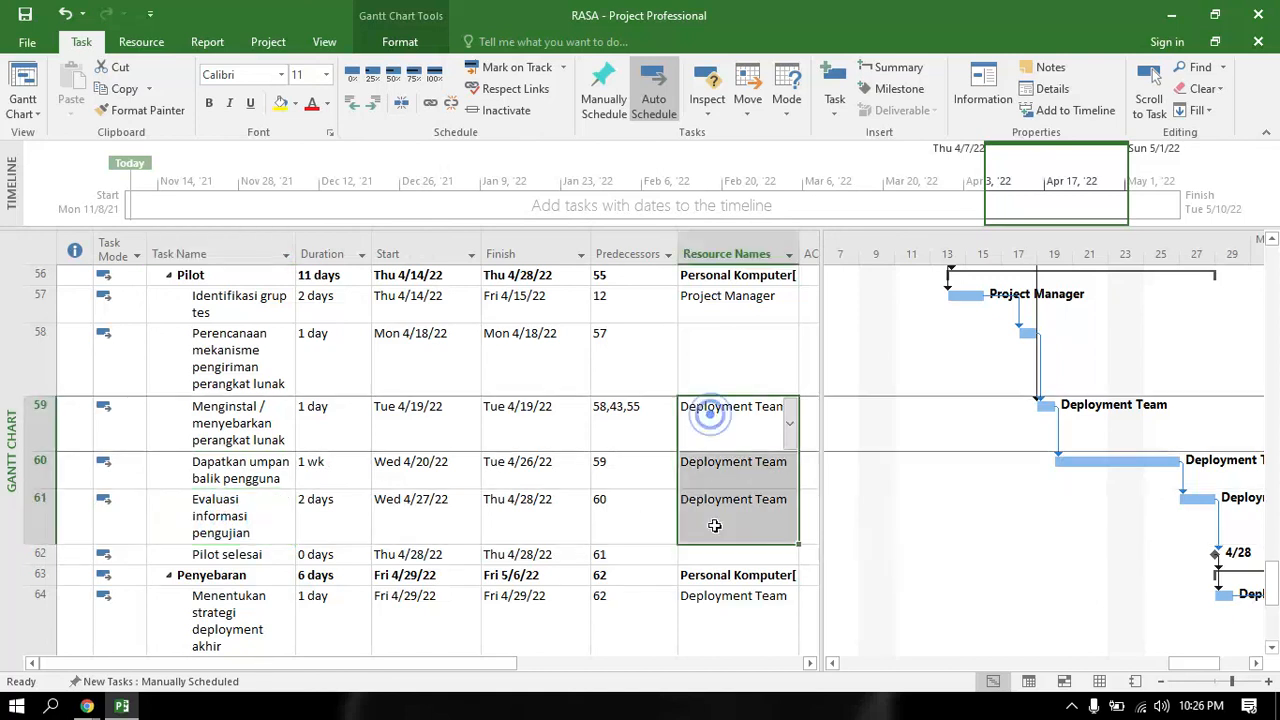
click(727, 298)
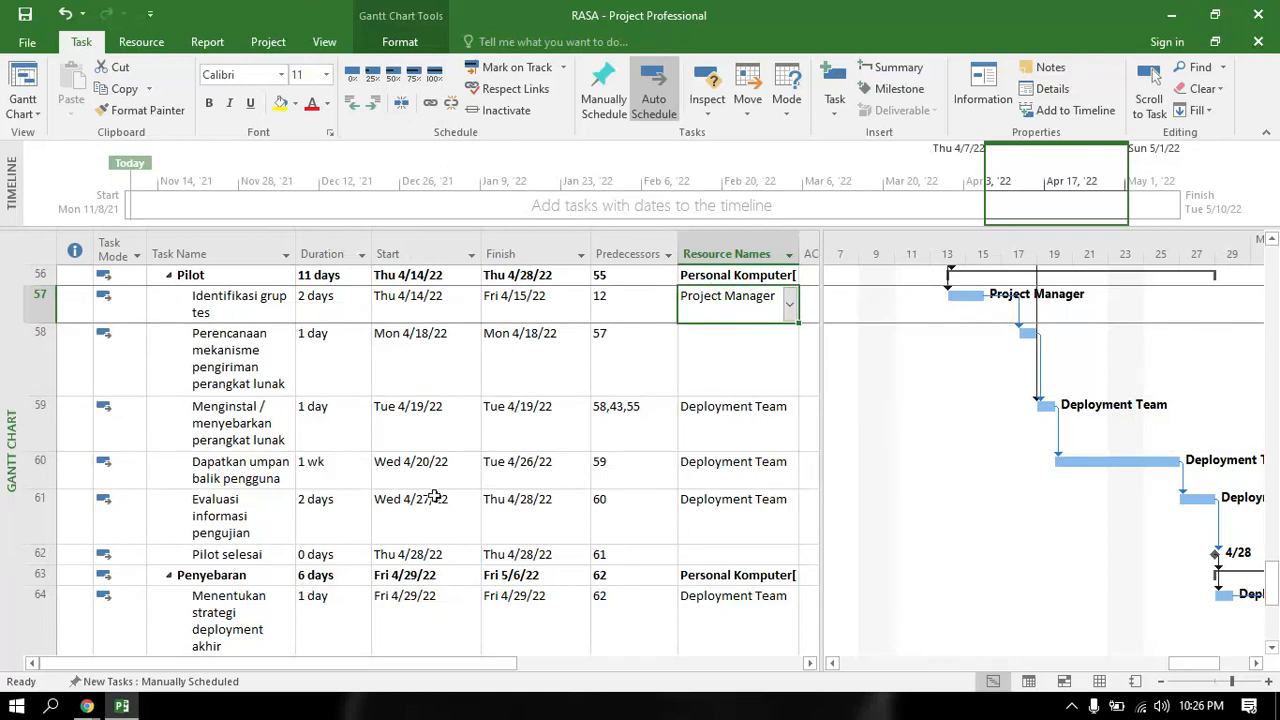
drag(272, 556, 540, 550)
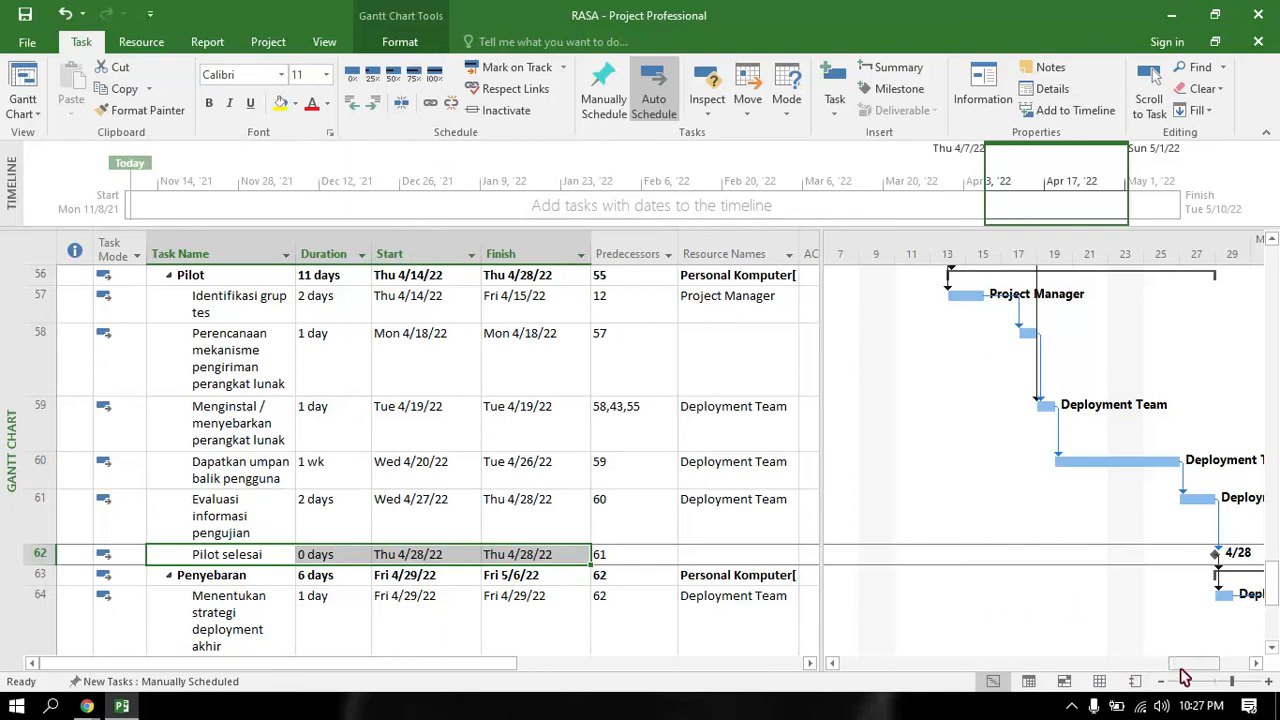
drag(1186, 663, 1200, 663)
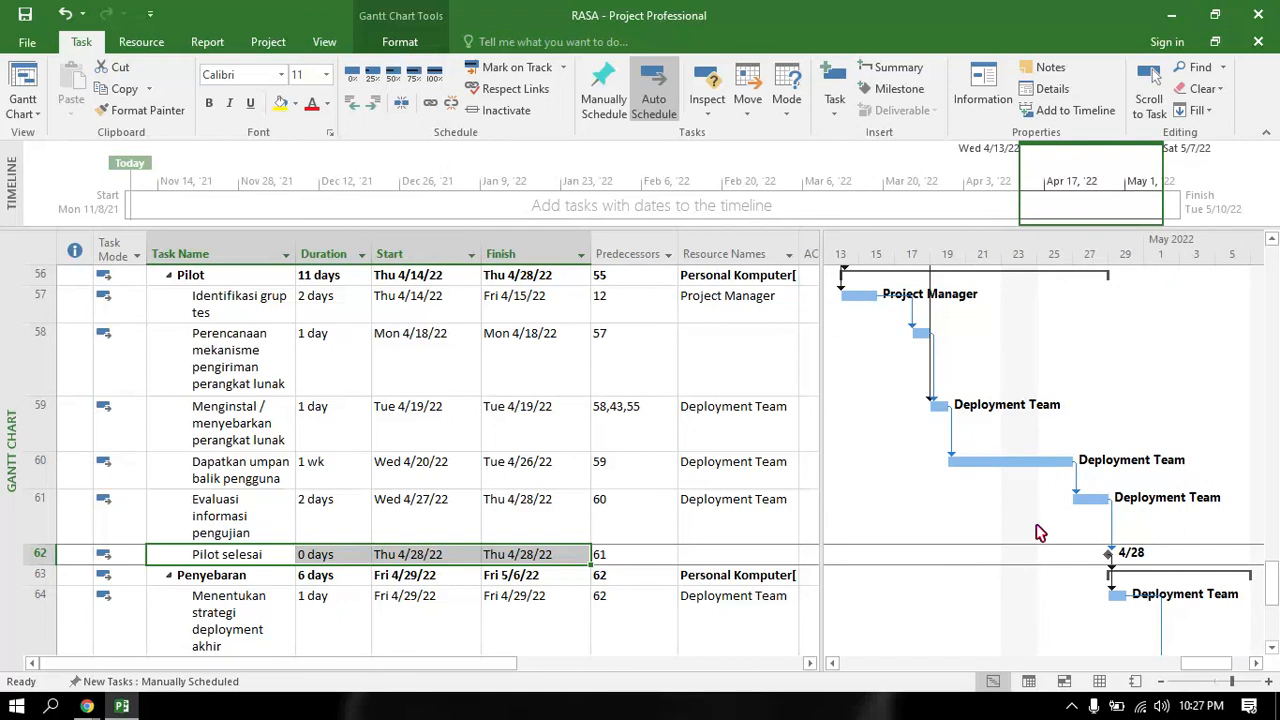
drag(1212, 664, 1225, 668)
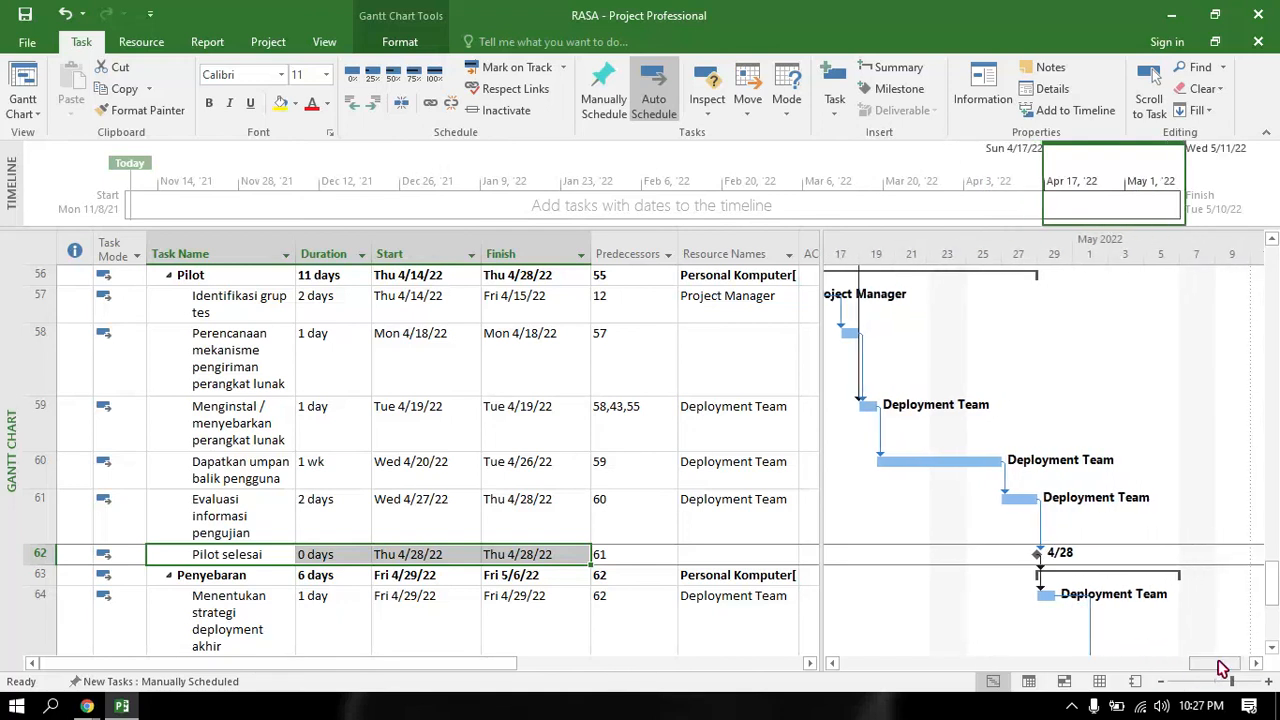
Step: Review the Penyebaran phase's tasks, dates and resources together with its Gantt bars, starting from Menentukan strategi deployment akhir
scroll(760, 525, down, 2)
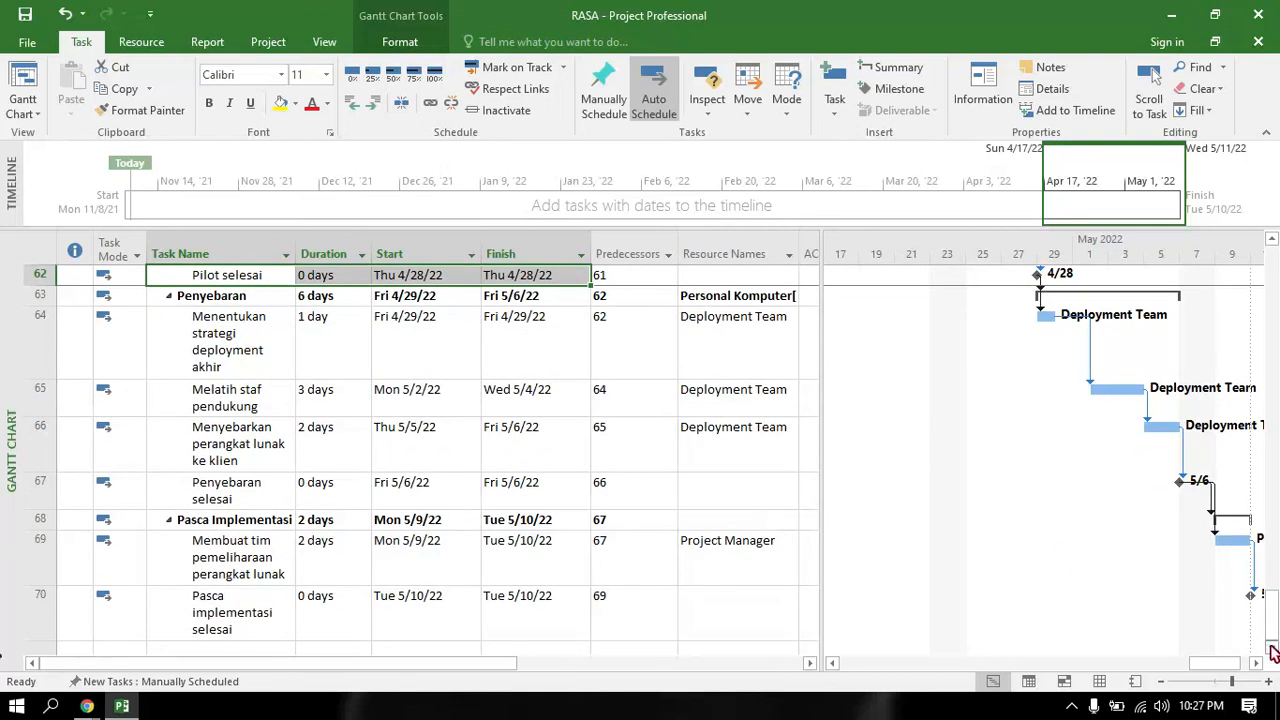
click(82, 298)
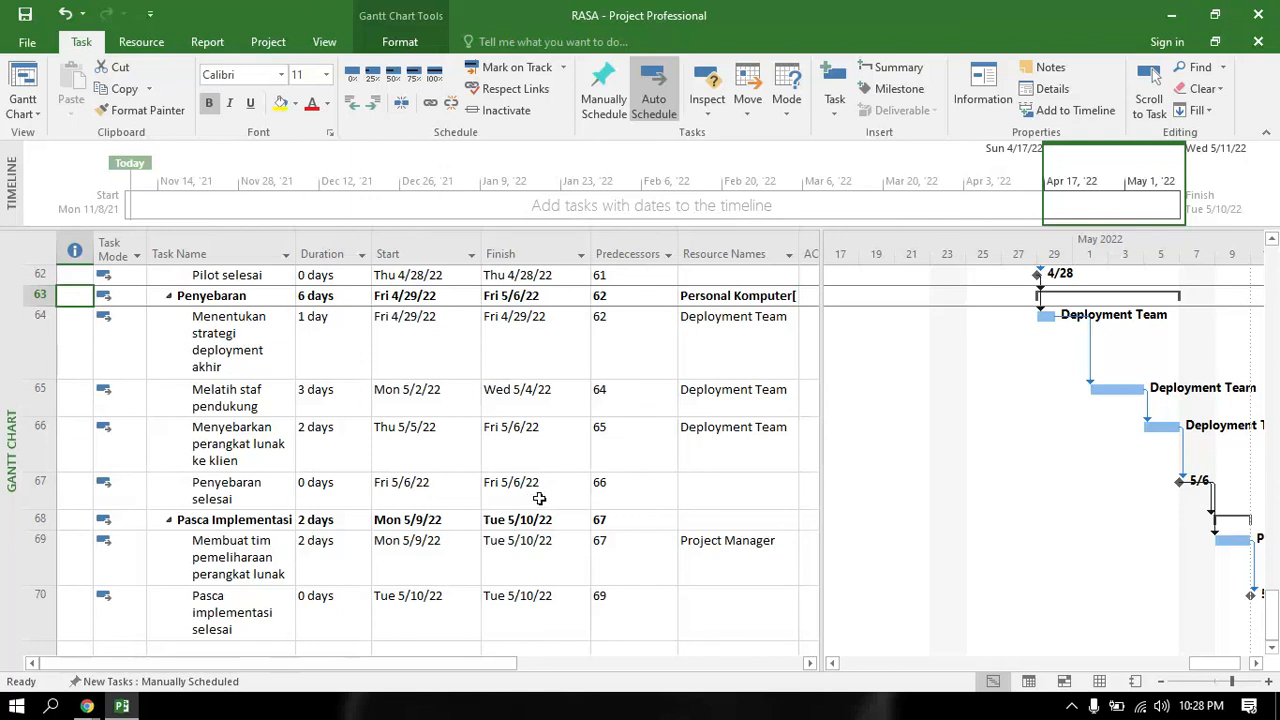
drag(1200, 664, 1225, 678)
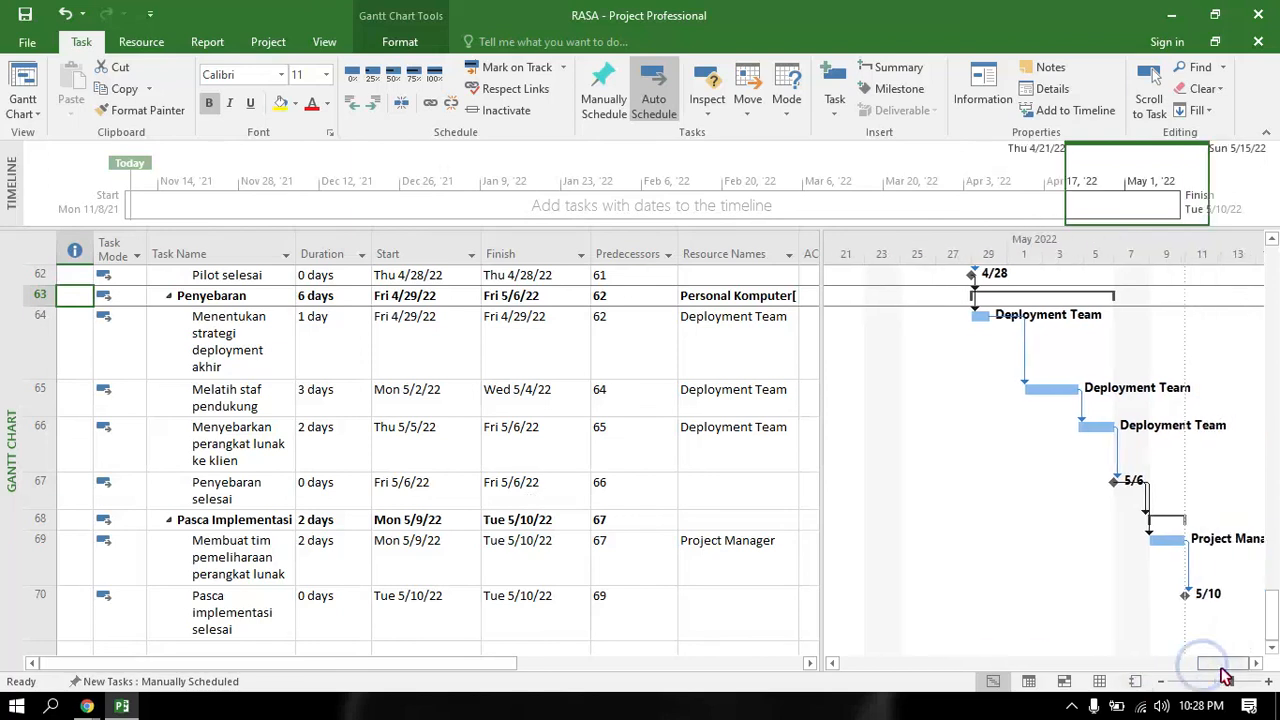
click(978, 317)
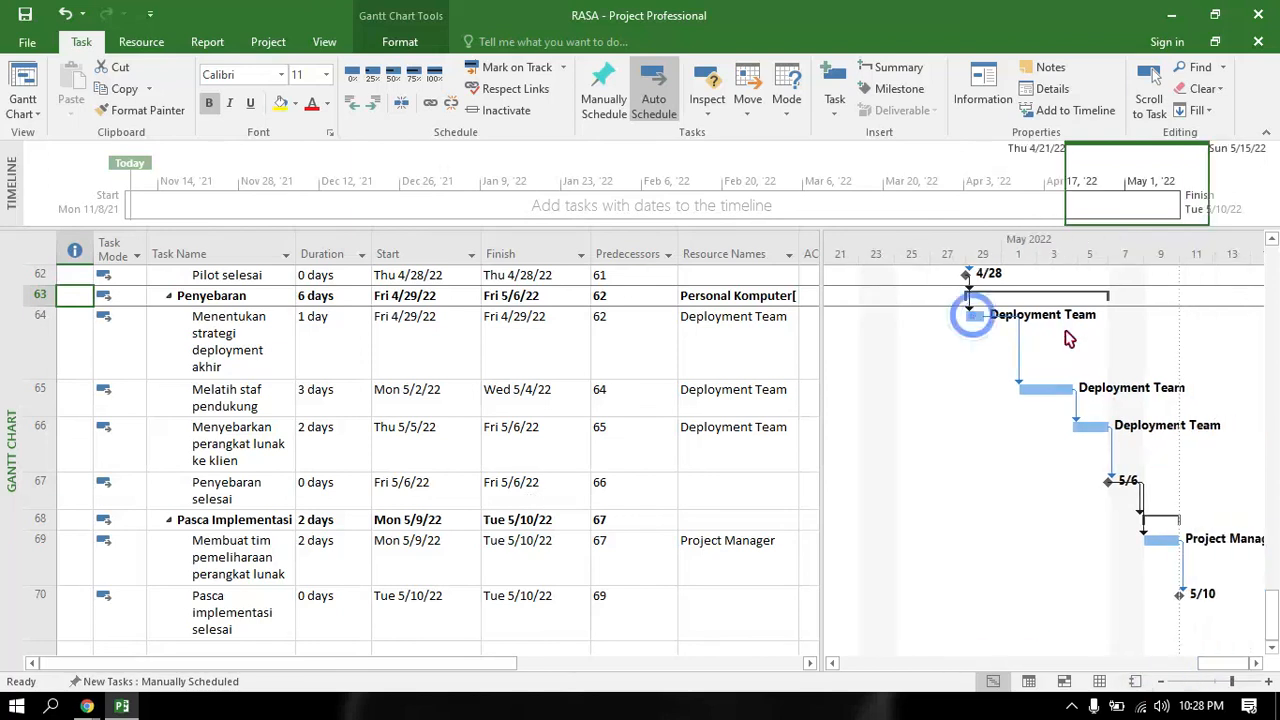
Step: Review the Pasca Implementasi phase, checking Membuat tim pemeliharaan perangkat lunak's duration and resource and the closing milestone's finish date
click(75, 519)
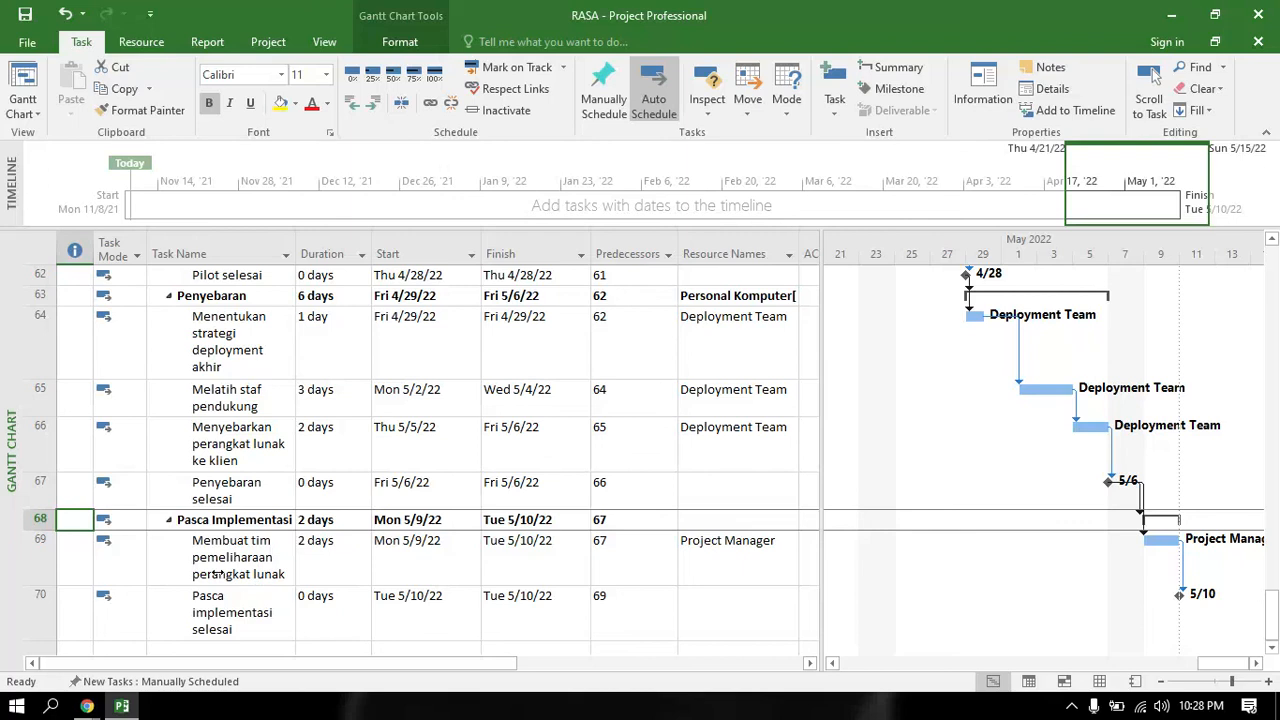
click(245, 569)
click(325, 561)
click(740, 552)
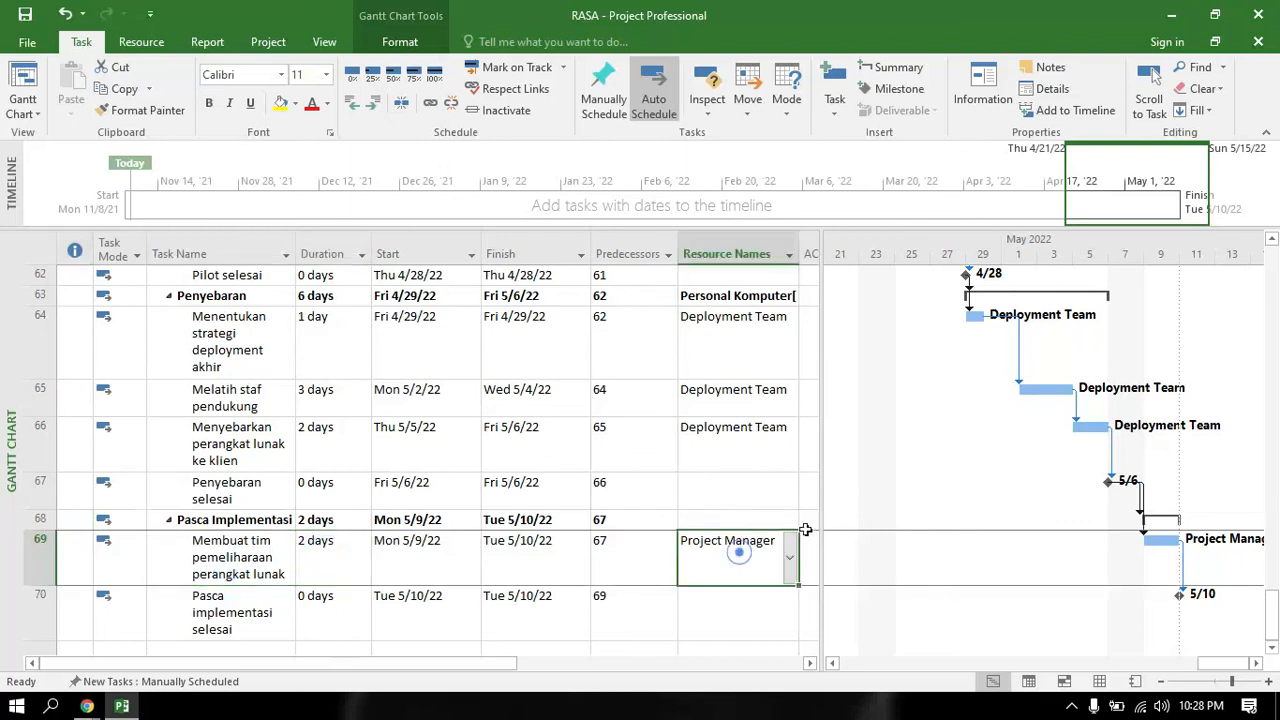
scroll(346, 581, down, 1)
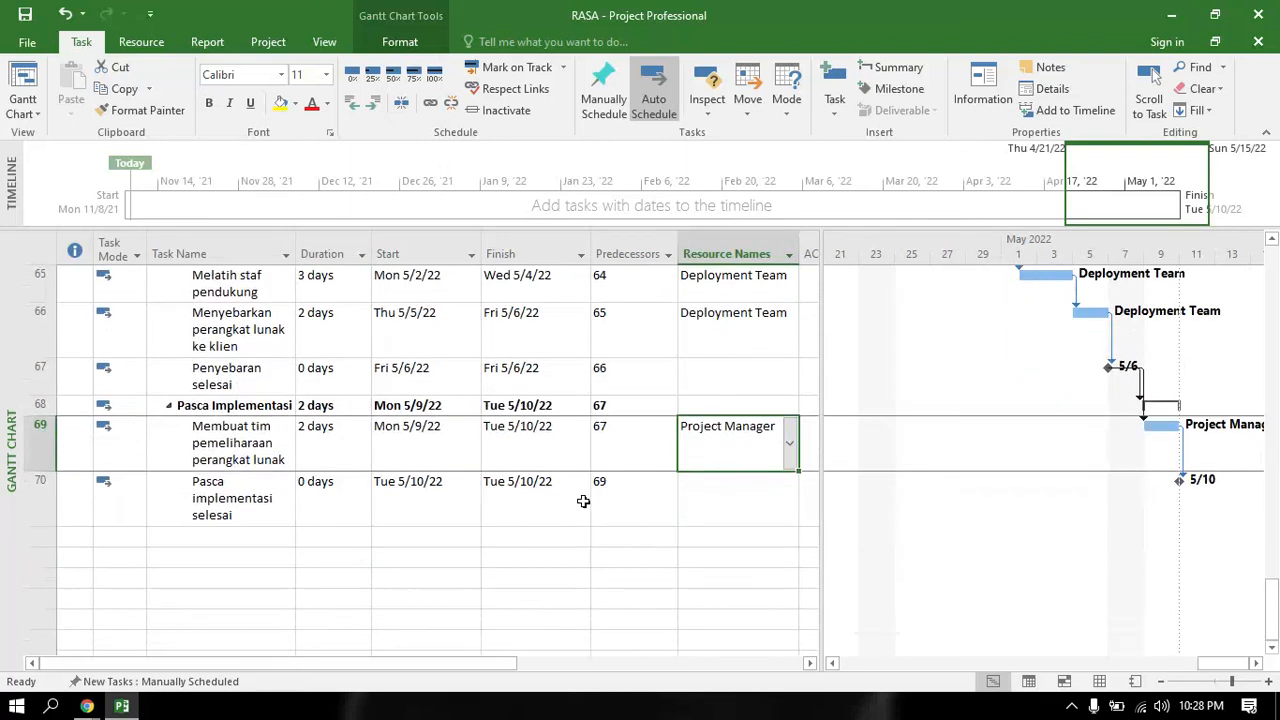
click(540, 495)
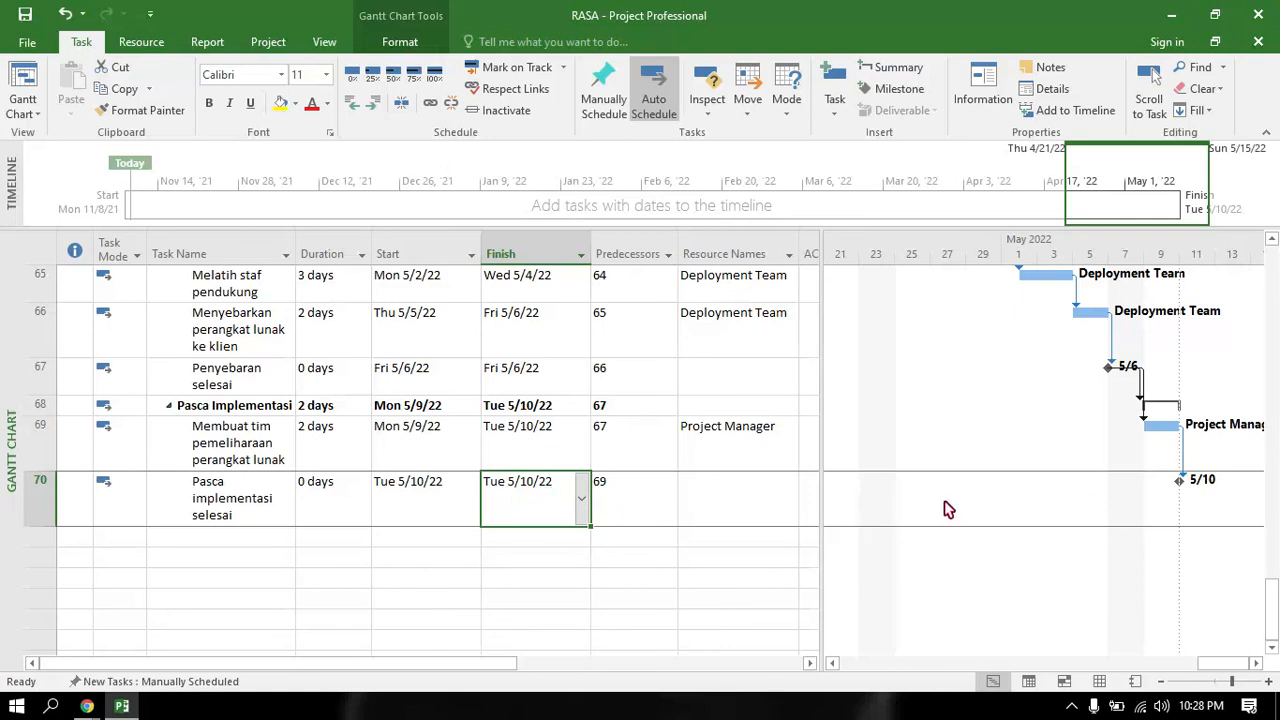
scroll(948, 510, up, 1)
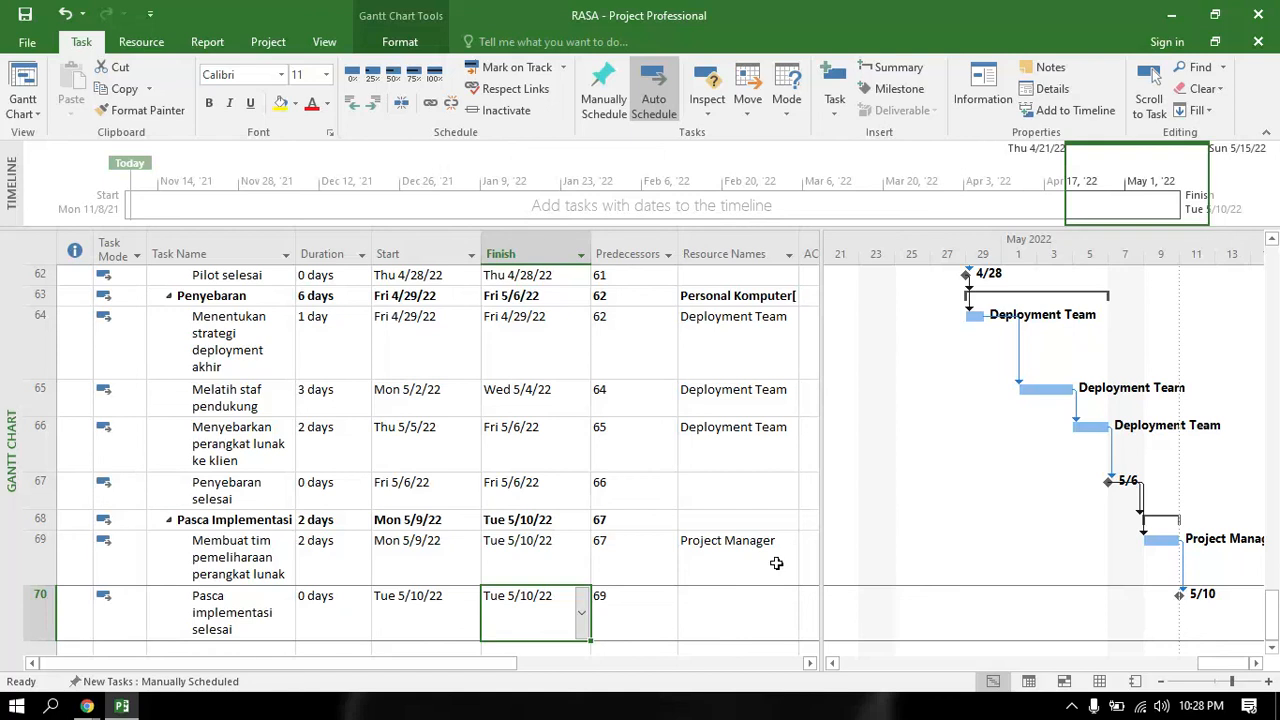
Step: Switch to the Google Meet call in Chrome and show the hidden notification area icons
key(alt+Tab)
key(alt+Tab)
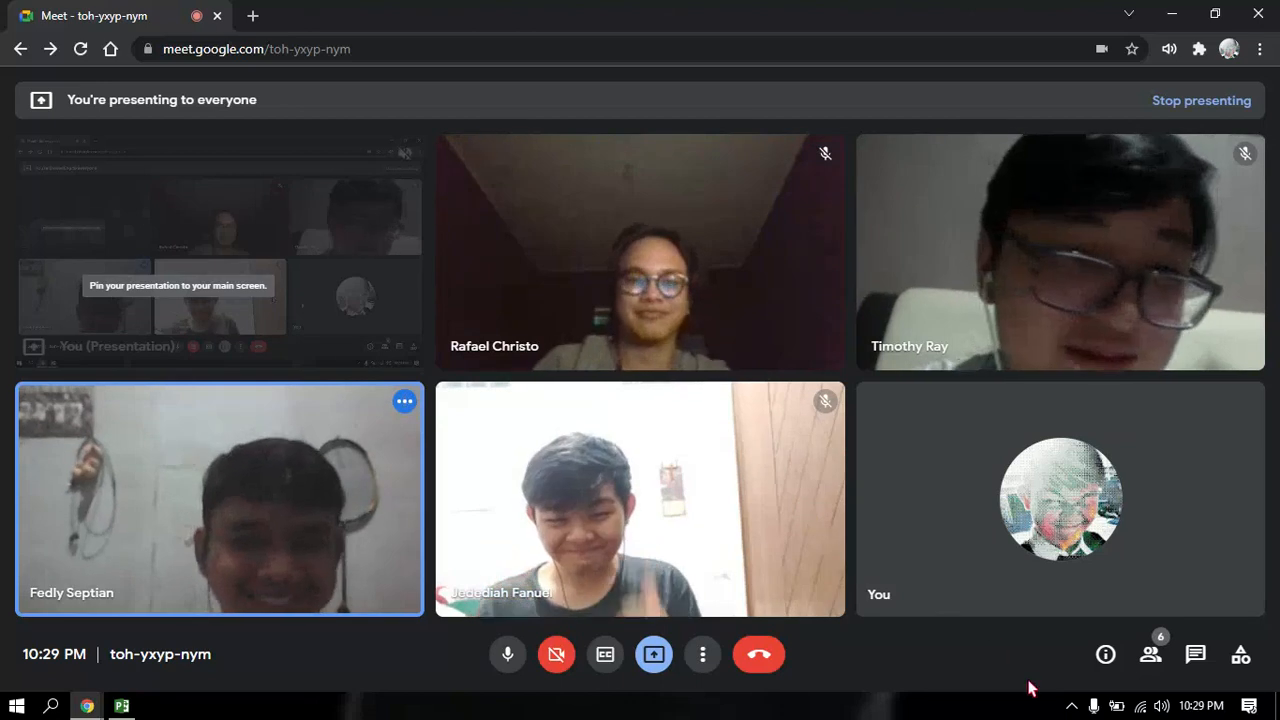
click(1071, 706)
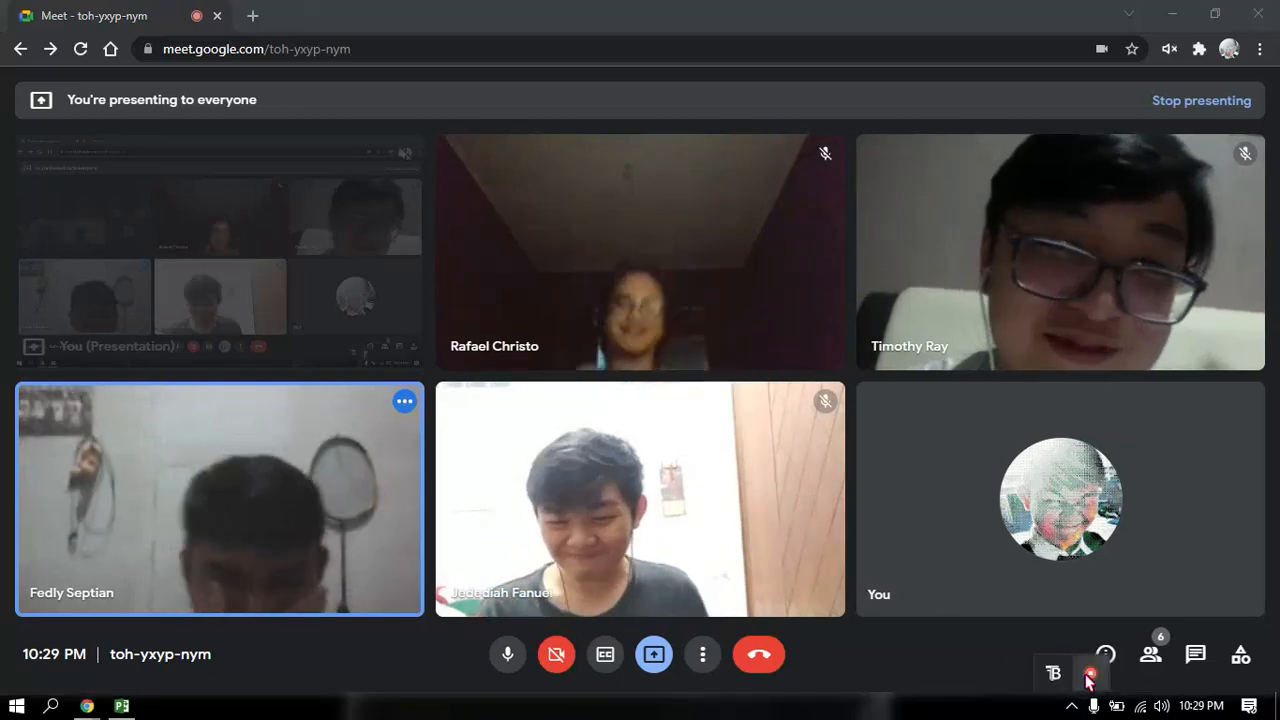